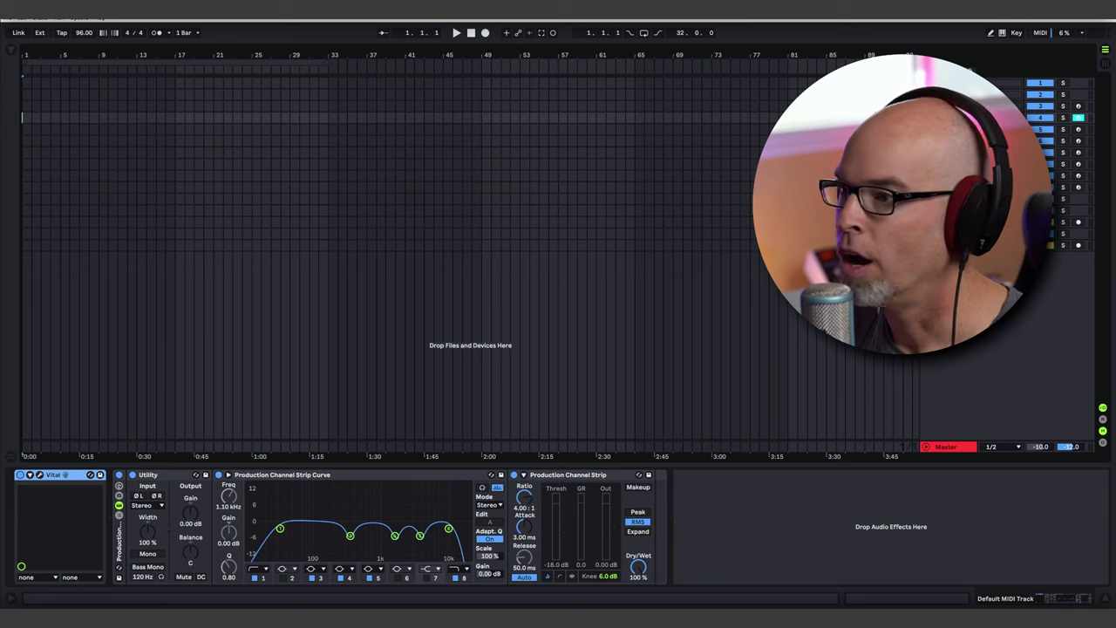
Step: Enlarge the Vital track, open the Vital synth and reset it to the initial preset
{"action": "key", "text": "alt+plus"}
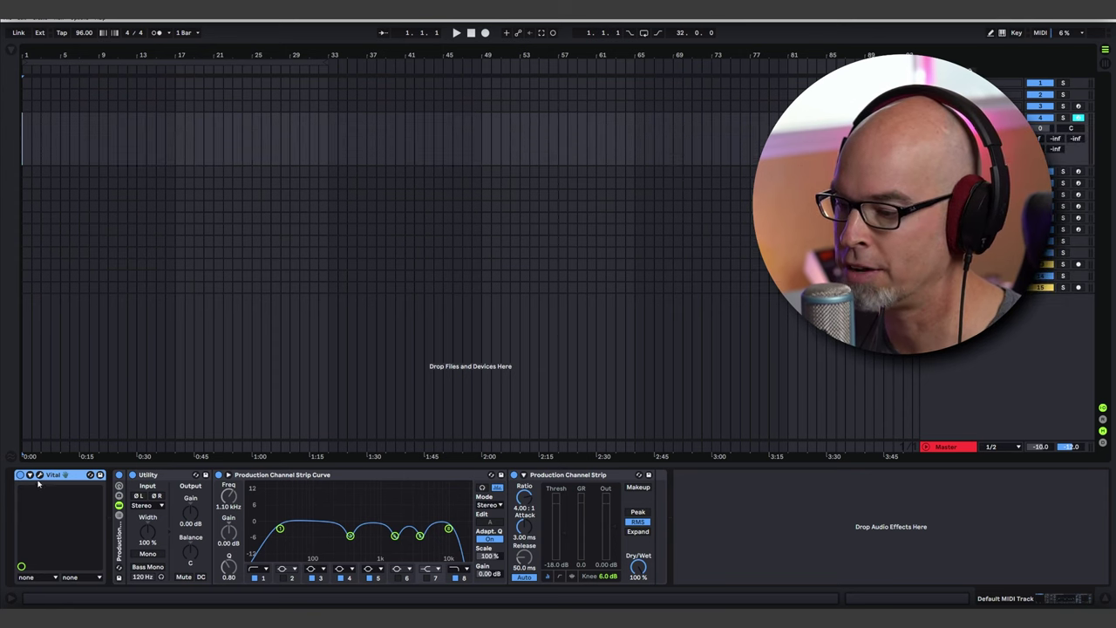
{"action": "left_click", "coordinate": [39, 476]}
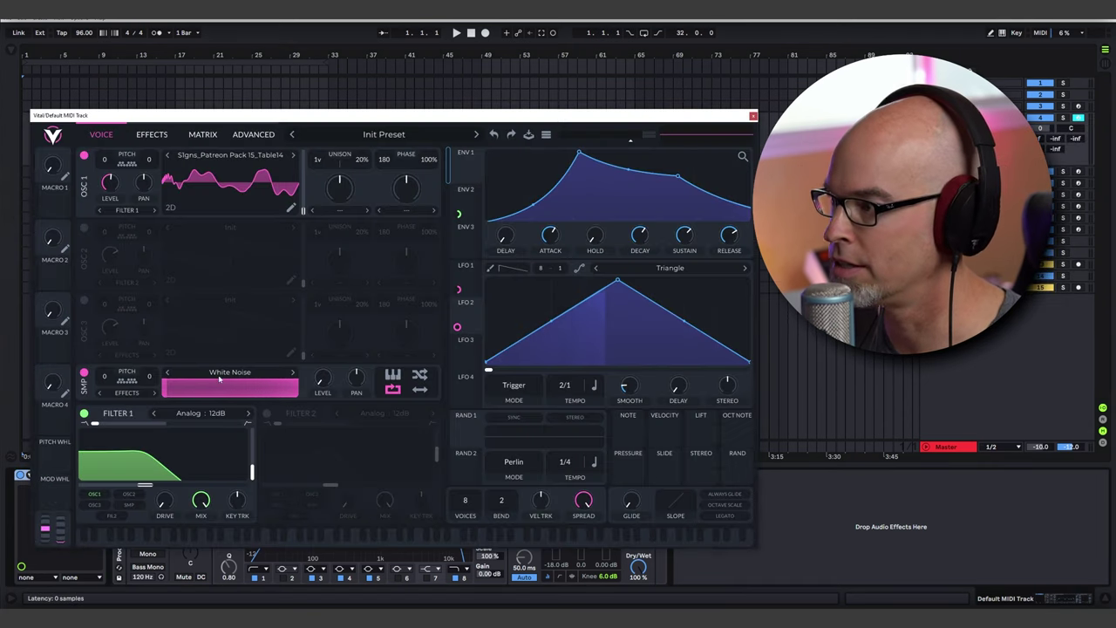
{"action": "left_click", "coordinate": [546, 135]}
{"action": "left_click", "coordinate": [566, 228]}
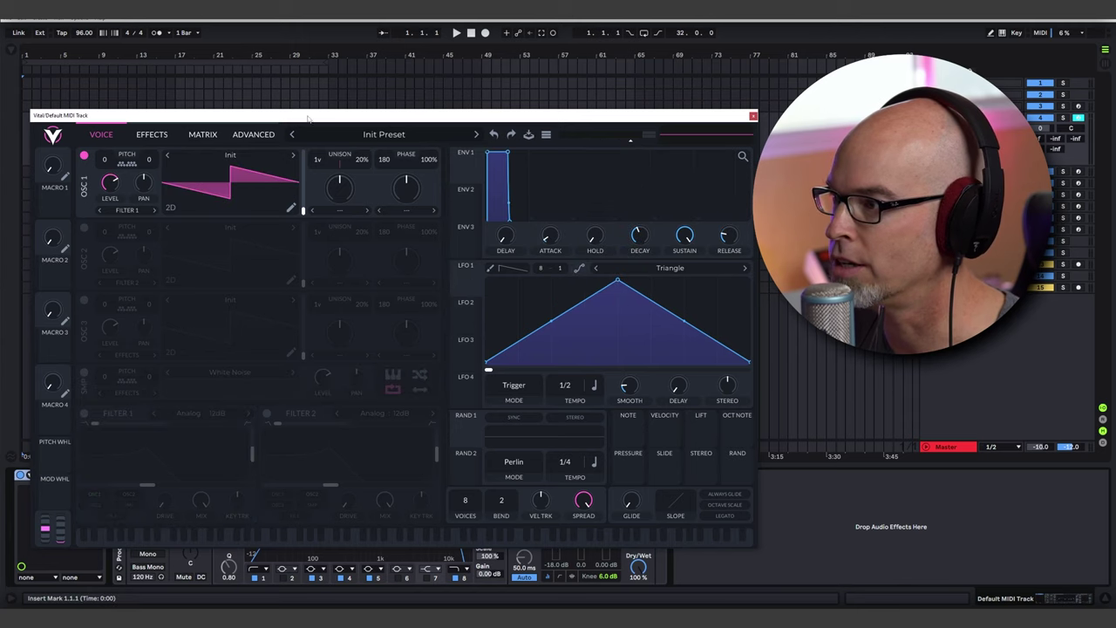
Step: Set the project tempo to 77 BPM and reposition the Vital window over the arrangement
{"action": "left_click_drag", "start_coordinate": [86, 116], "coordinate": [116, 66]}
{"action": "mouse_move", "coordinate": [84, 33]}
{"action": "left_mouse_down"}
{"action": "mouse_move", "coordinate": [83, 60]}
{"action": "mouse_move", "coordinate": [84, 49]}
{"action": "left_mouse_up"}
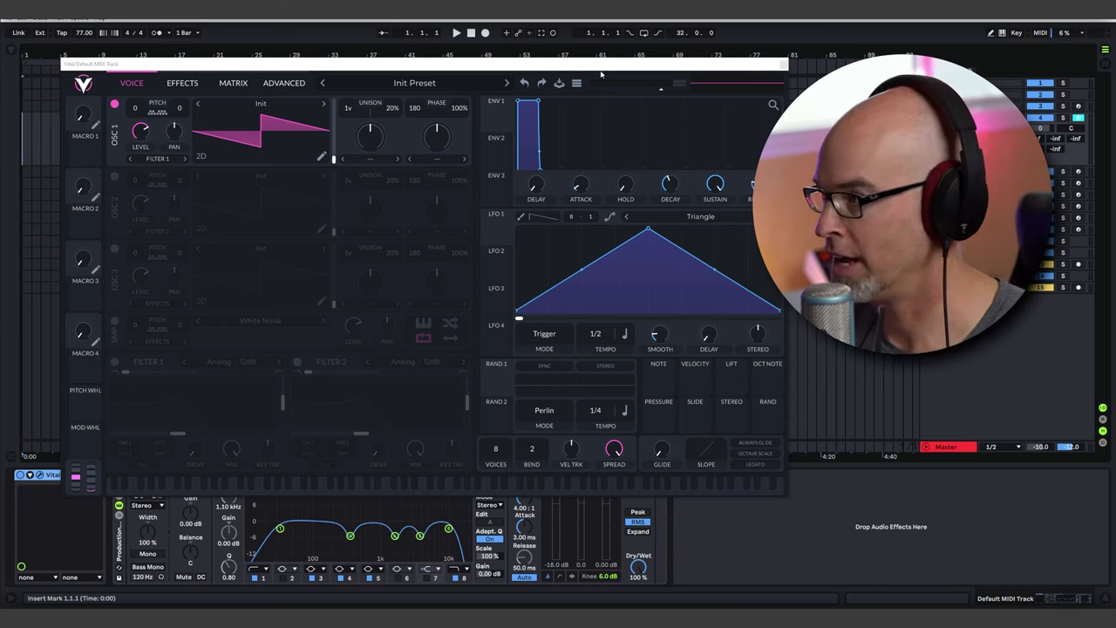
{"action": "left_click_drag", "start_coordinate": [601, 62], "coordinate": [562, 102]}
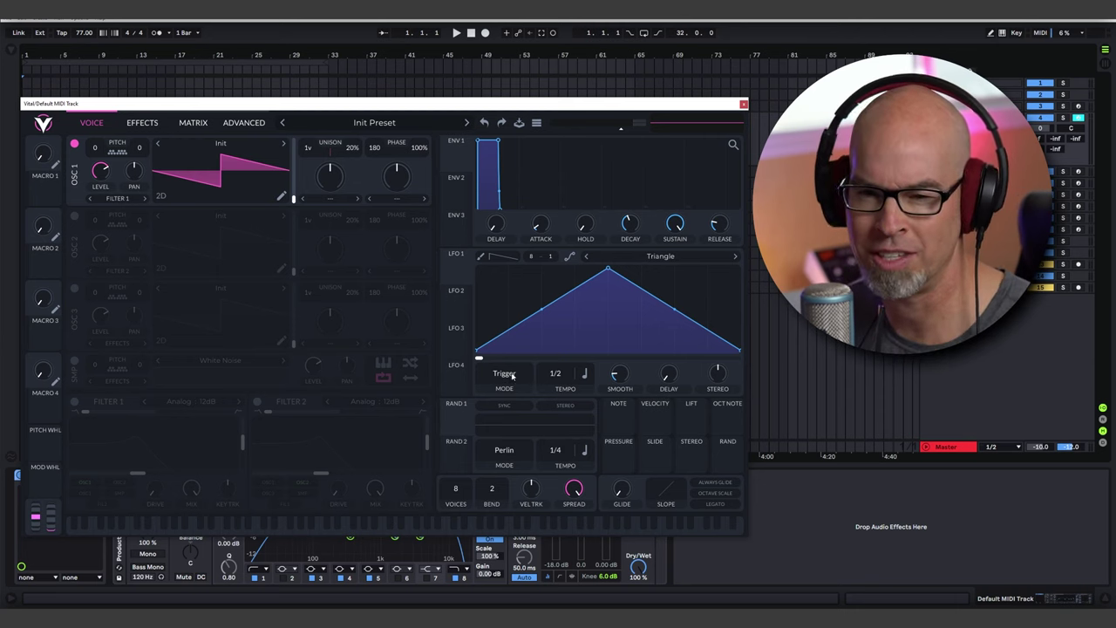
Step: Switch LFO 1 to Envelope mode and raise its delay
{"action": "left_click", "coordinate": [506, 374]}
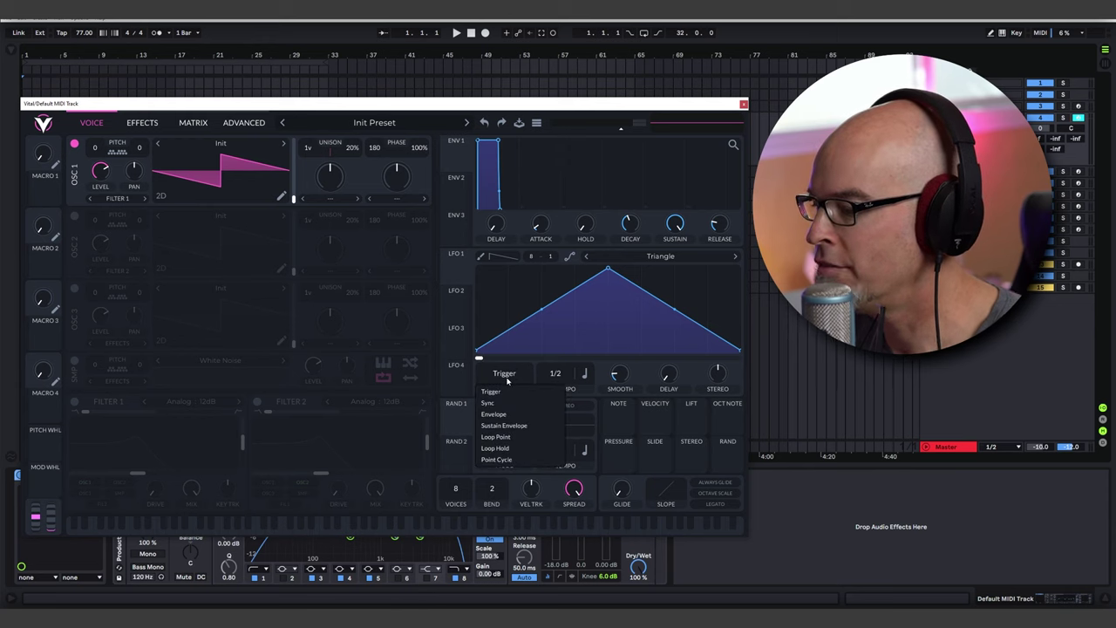
{"action": "left_click", "coordinate": [510, 415]}
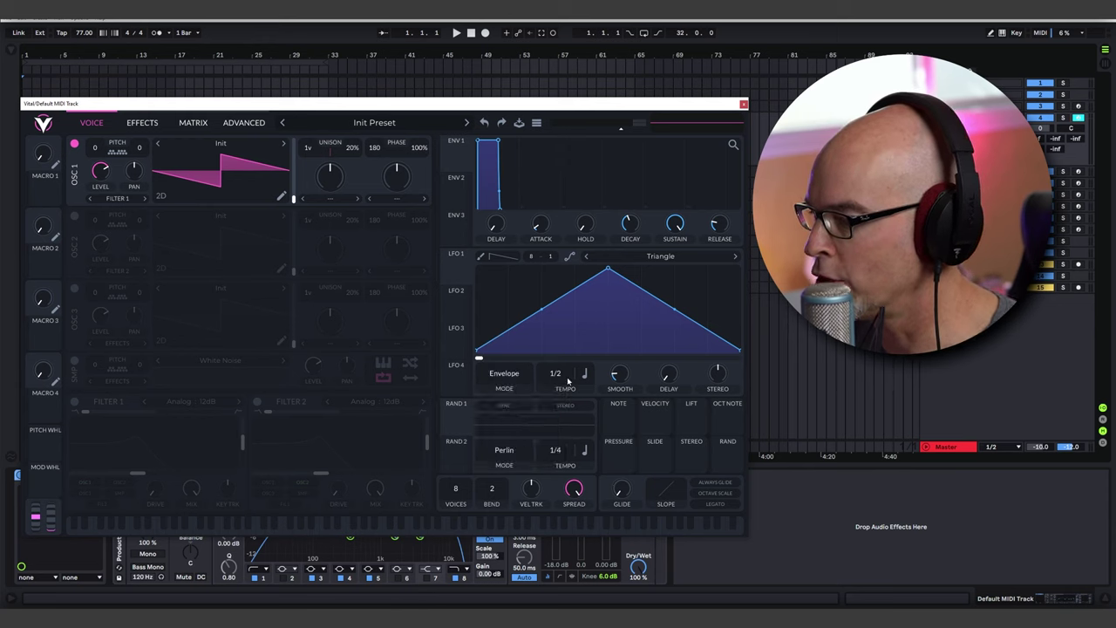
{"action": "left_click_drag", "start_coordinate": [667, 375], "coordinate": [678, 342]}
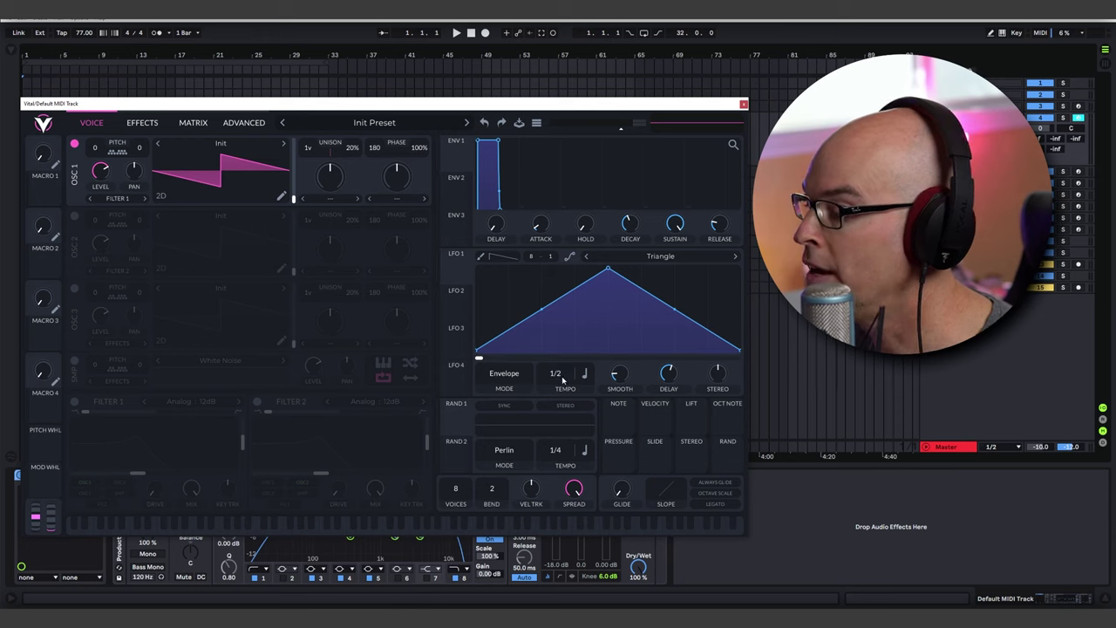
Step: Set LFO 1's tempo to 2/1 and reshape its triangle into a later, slightly lower peak with inward-curved slopes
{"action": "left_click_drag", "start_coordinate": [613, 271], "coordinate": [655, 290]}
{"action": "left_click_drag", "start_coordinate": [572, 319], "coordinate": [566, 327]}
{"action": "left_click_drag", "start_coordinate": [699, 321], "coordinate": [695, 307]}
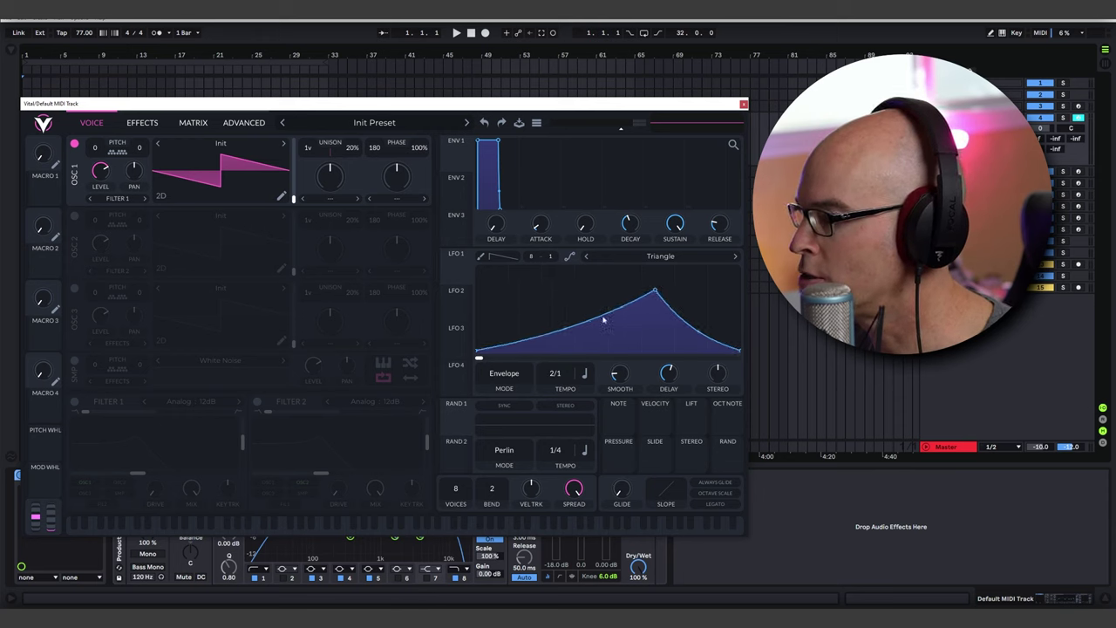
{"action": "left_click_drag", "start_coordinate": [566, 326], "coordinate": [565, 333]}
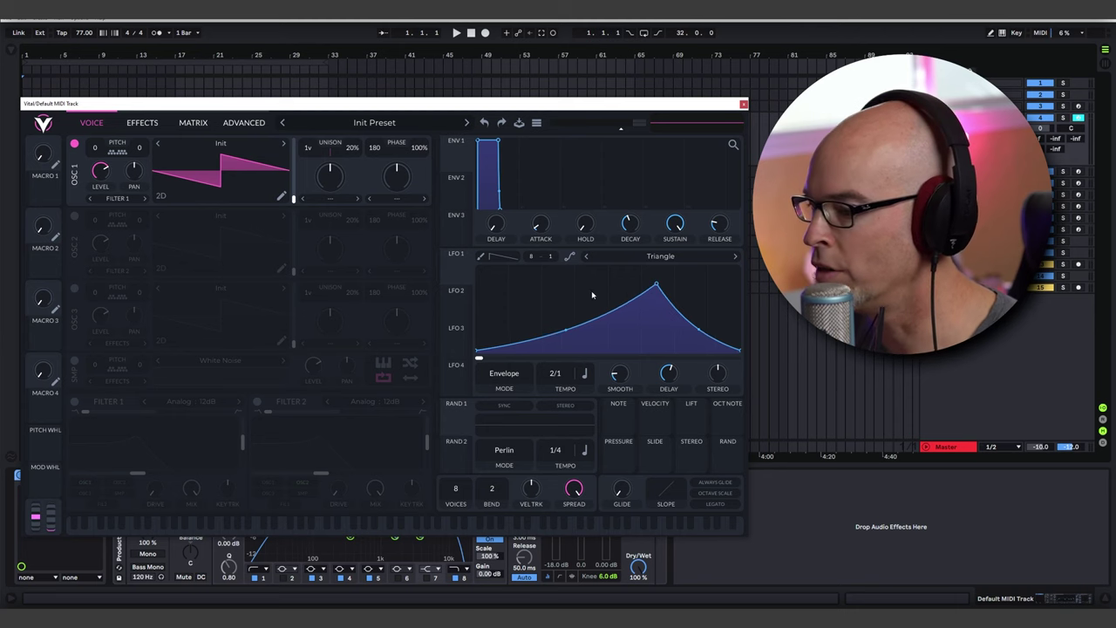
Step: Enable the White Noise sampler and modulate its level with LFO 1
{"action": "left_click", "coordinate": [75, 361]}
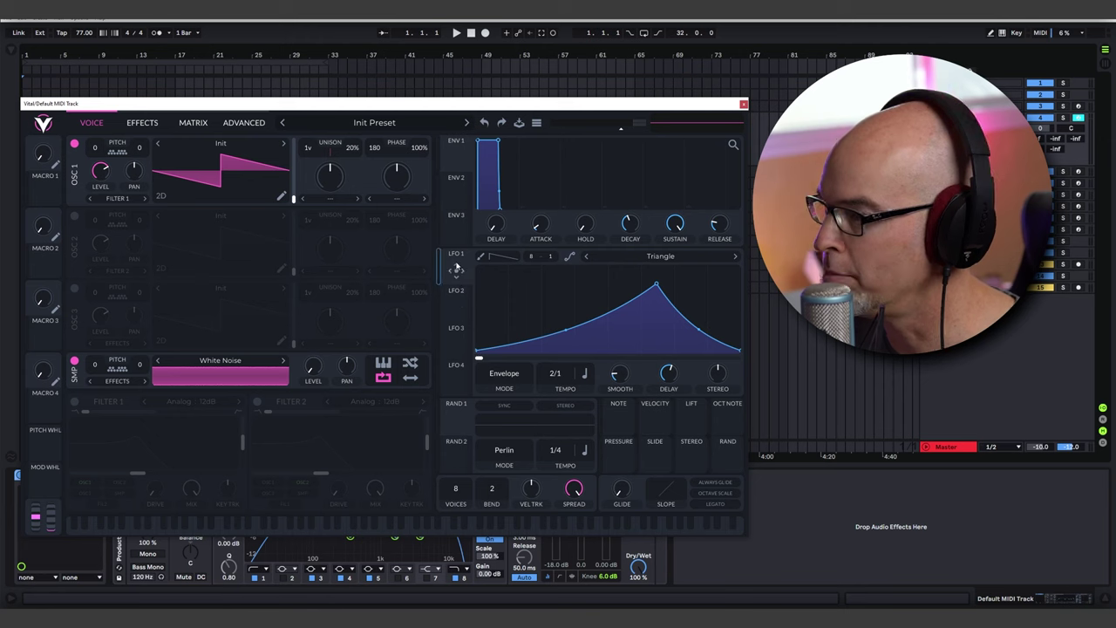
{"action": "left_click_drag", "start_coordinate": [449, 277], "coordinate": [312, 370]}
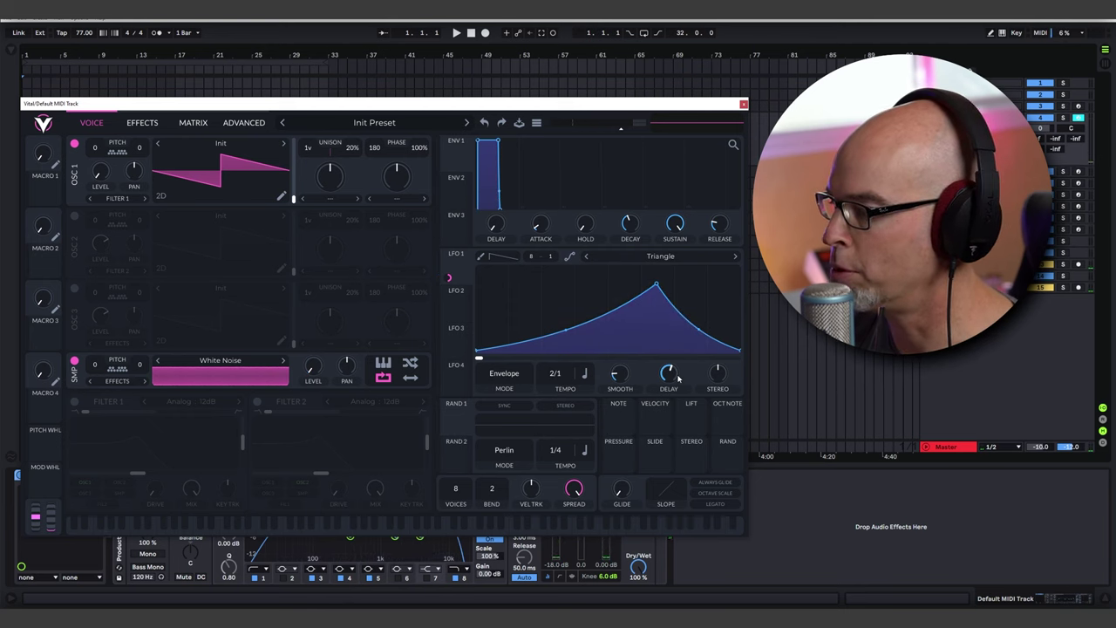
Step: Raise LFO 1's delay to about 2.46 seconds and increase its stereo amount
{"action": "mouse_move", "coordinate": [679, 376]}
{"action": "scroll", "coordinate": [678, 377], "scroll_direction": "up", "scroll_amount": 1}
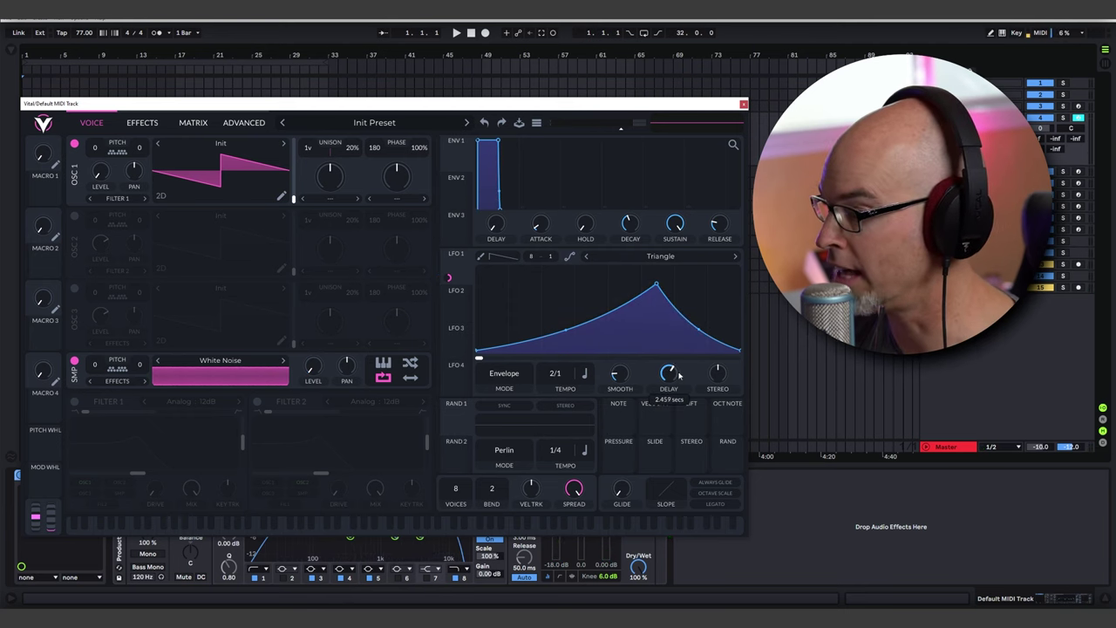
{"action": "left_click_drag", "start_coordinate": [722, 377], "coordinate": [726, 351]}
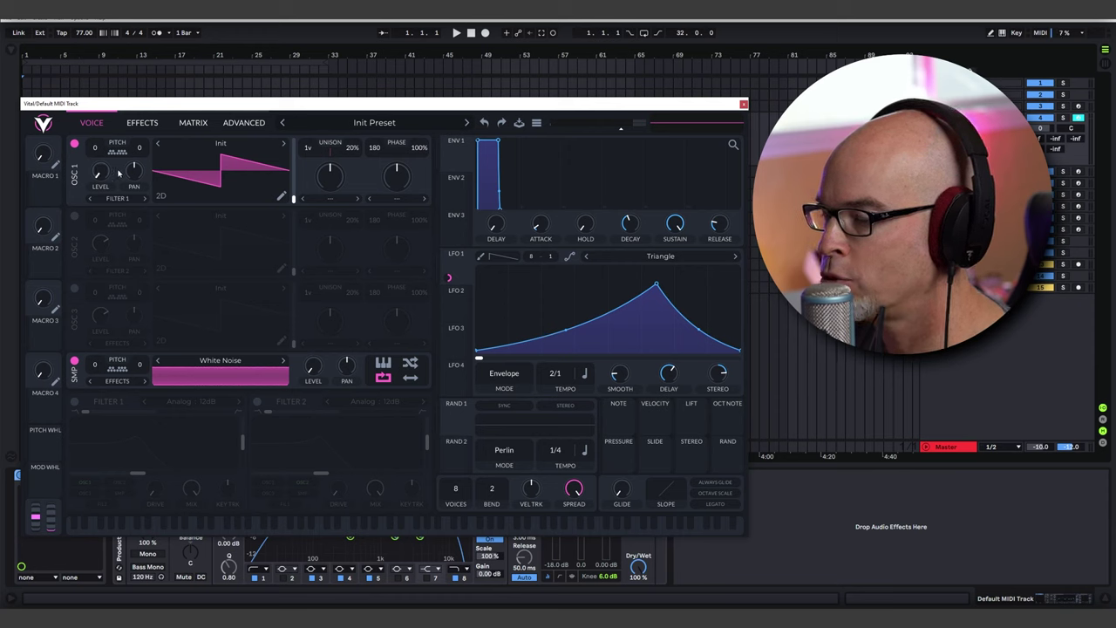
Step: Load the wavetable Patreon Pack 11 - S1gns Table 14 into oscillator 1
{"action": "left_click", "coordinate": [223, 144]}
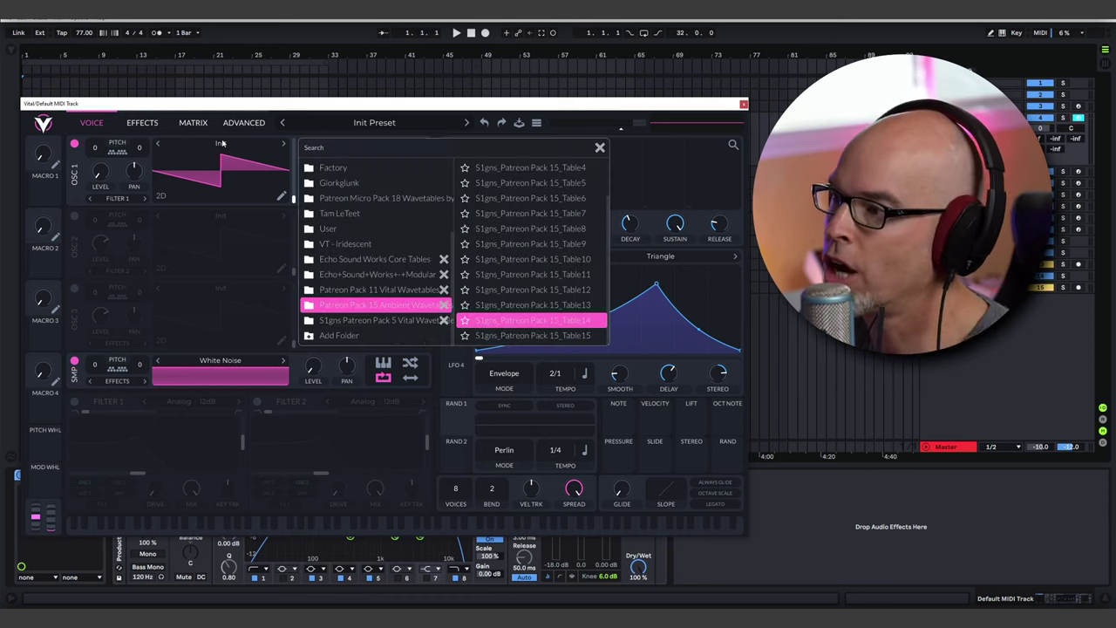
{"action": "left_click", "coordinate": [379, 291]}
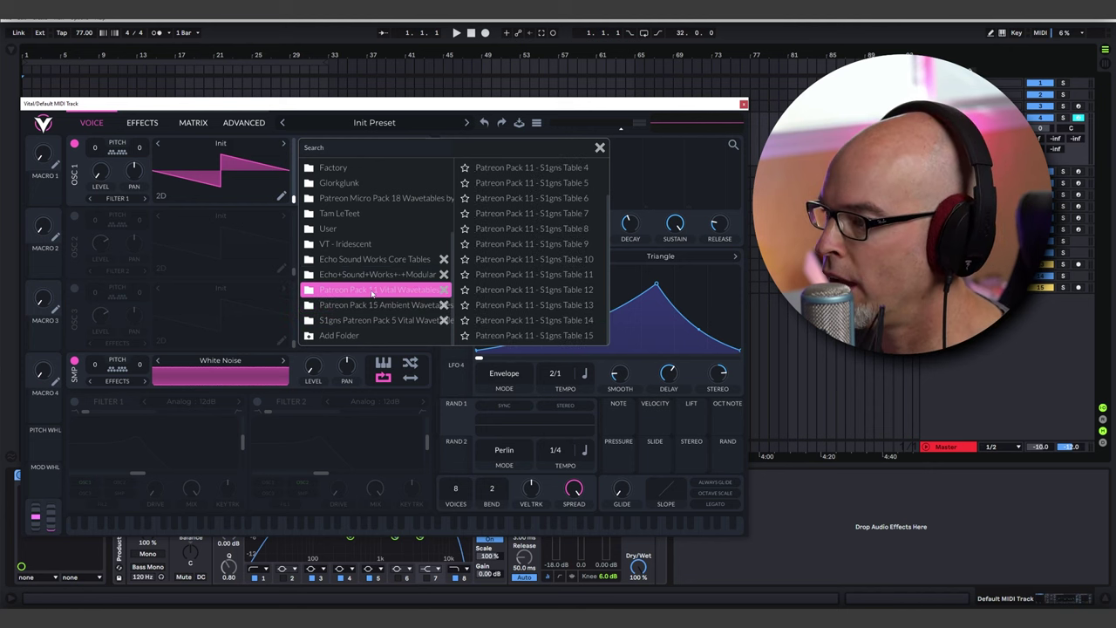
{"action": "left_click", "coordinate": [534, 290]}
{"action": "left_click", "coordinate": [534, 320]}
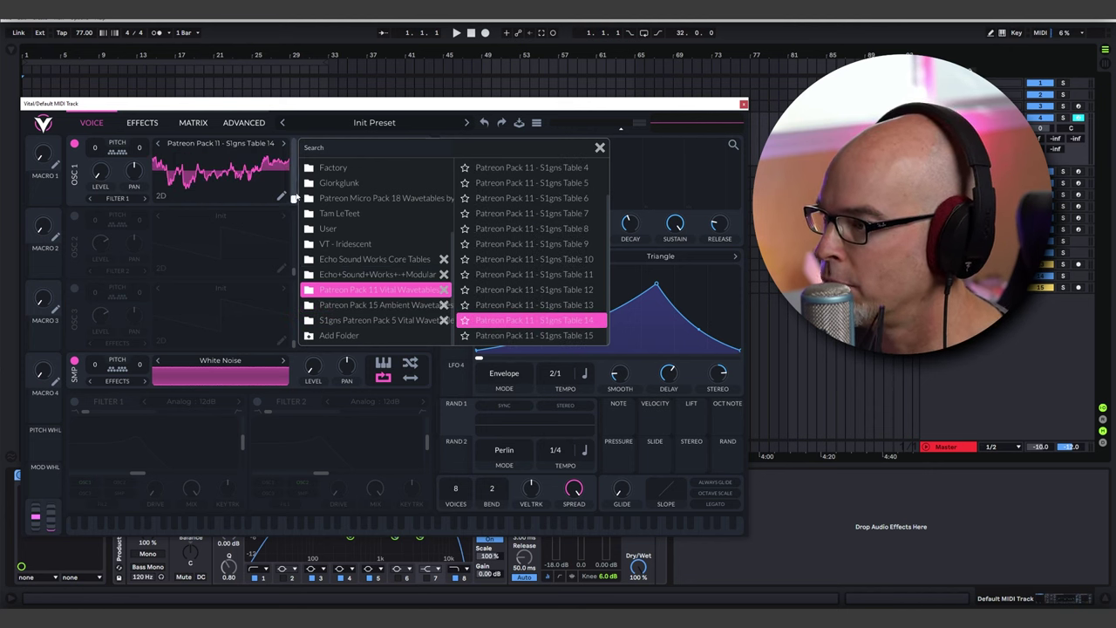
{"action": "left_click", "coordinate": [600, 147]}
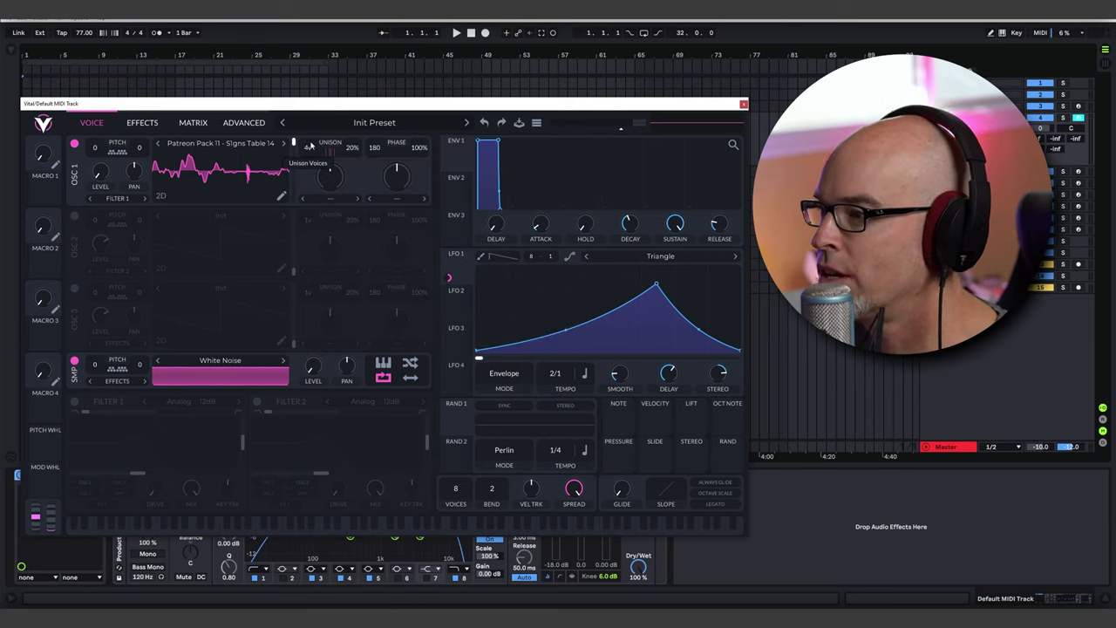
Step: Give oscillator 1 five unison voices with about 8% detune and turn up its level
{"action": "scroll", "coordinate": [311, 145], "scroll_direction": "up", "scroll_amount": 1}
{"action": "scroll", "coordinate": [349, 172], "scroll_direction": "down", "scroll_amount": 4}
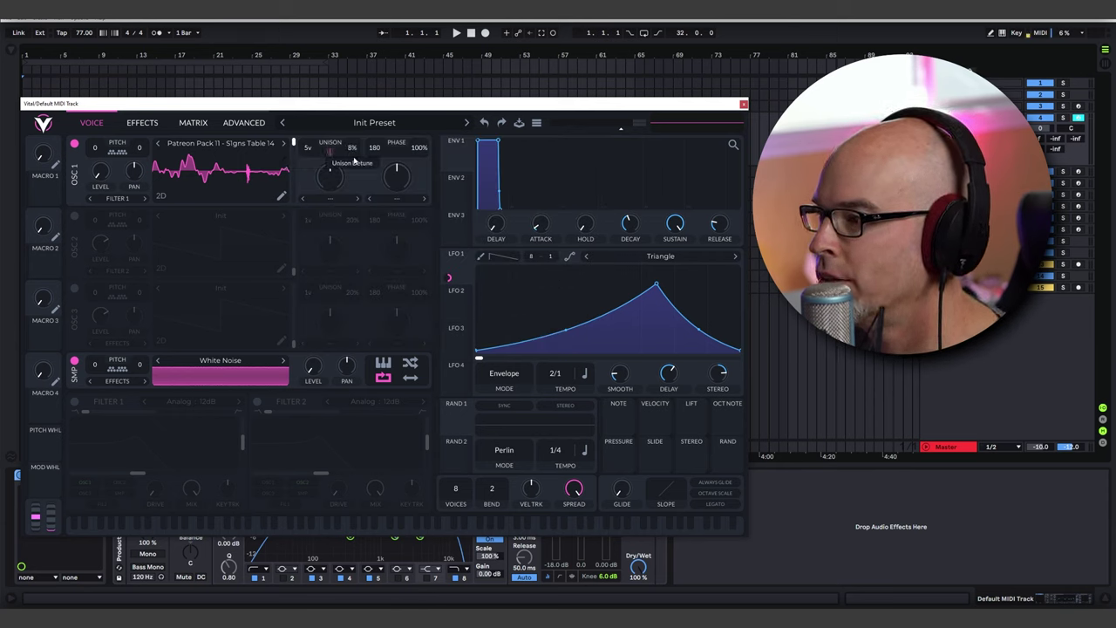
{"action": "scroll", "coordinate": [355, 161], "scroll_direction": "up", "scroll_amount": 3}
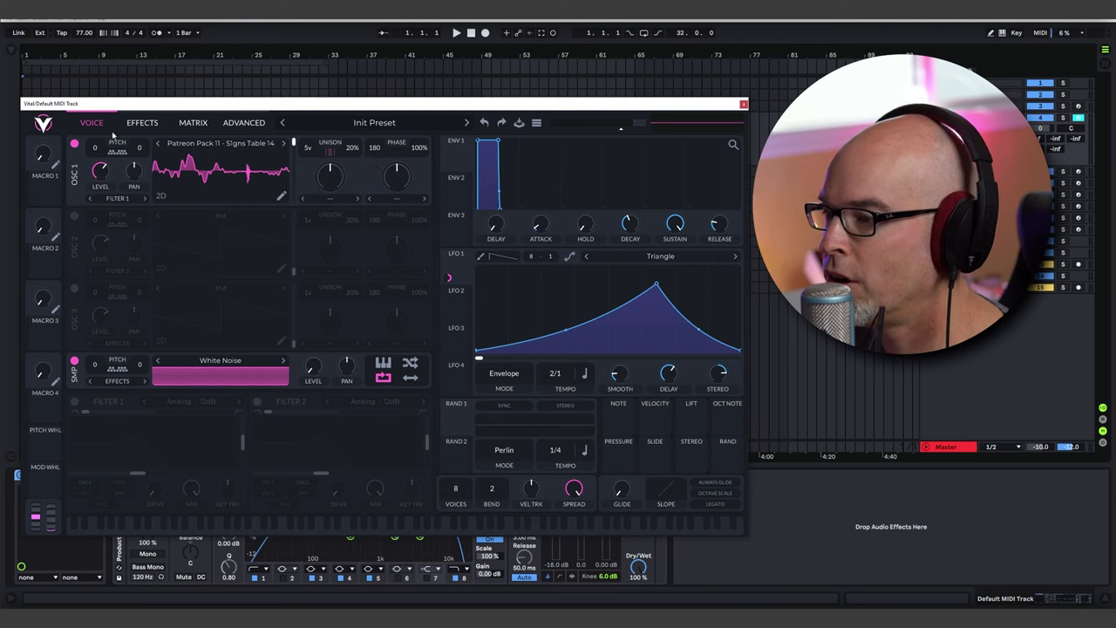
Step: Enable Filter 1 on oscillator 1, lower its resonance and raise its cutoff slightly
{"action": "left_click", "coordinate": [74, 401]}
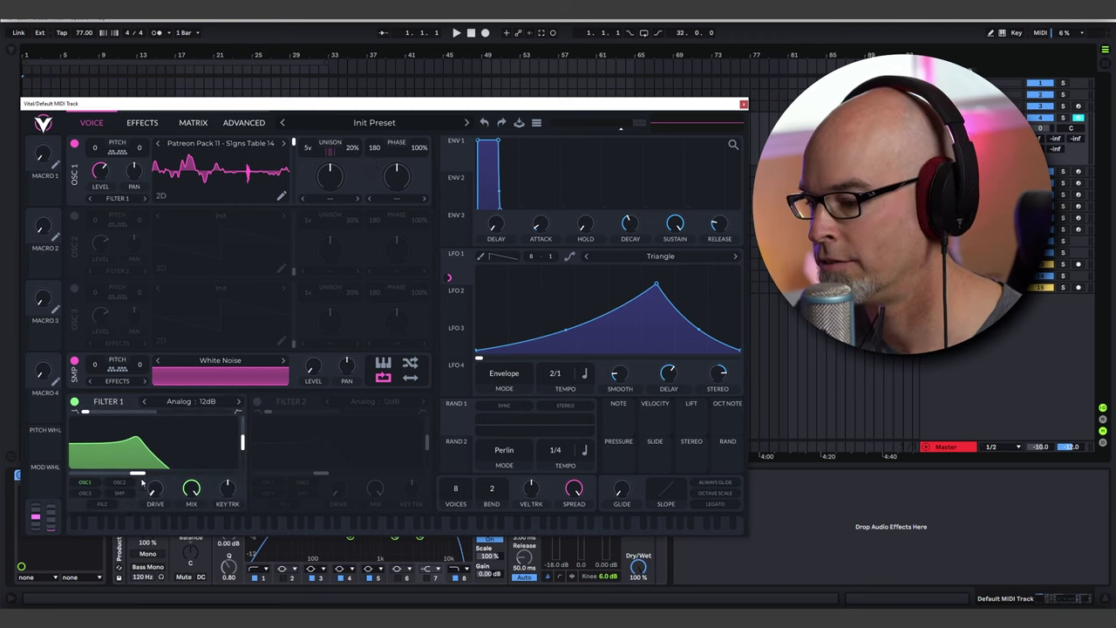
{"action": "left_click_drag", "start_coordinate": [131, 449], "coordinate": [241, 449]}
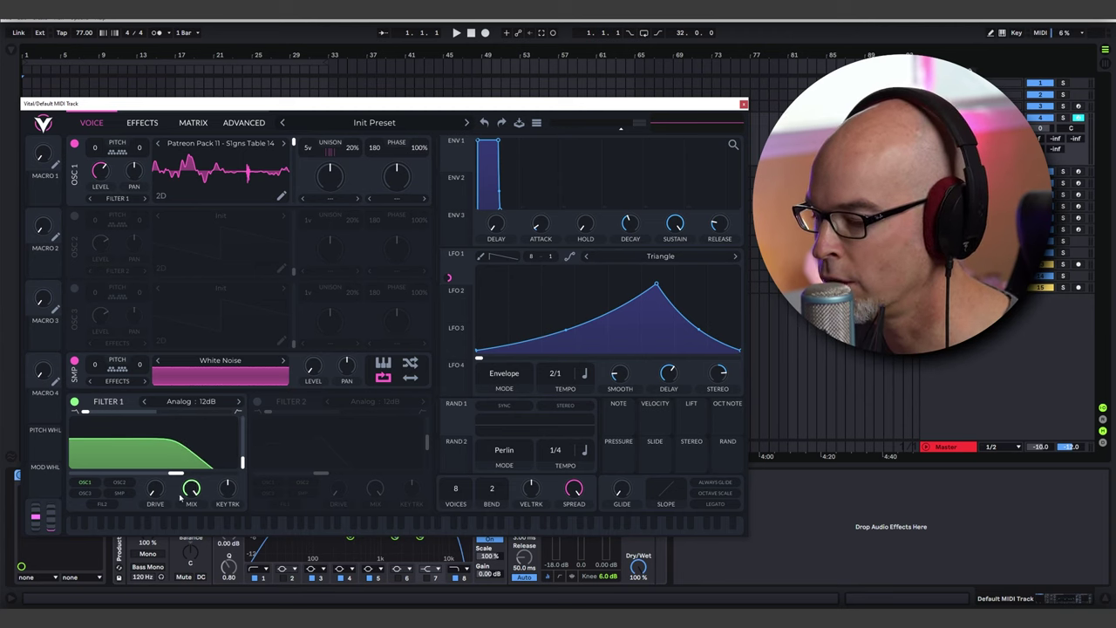
{"action": "left_click_drag", "start_coordinate": [176, 473], "coordinate": [158, 474]}
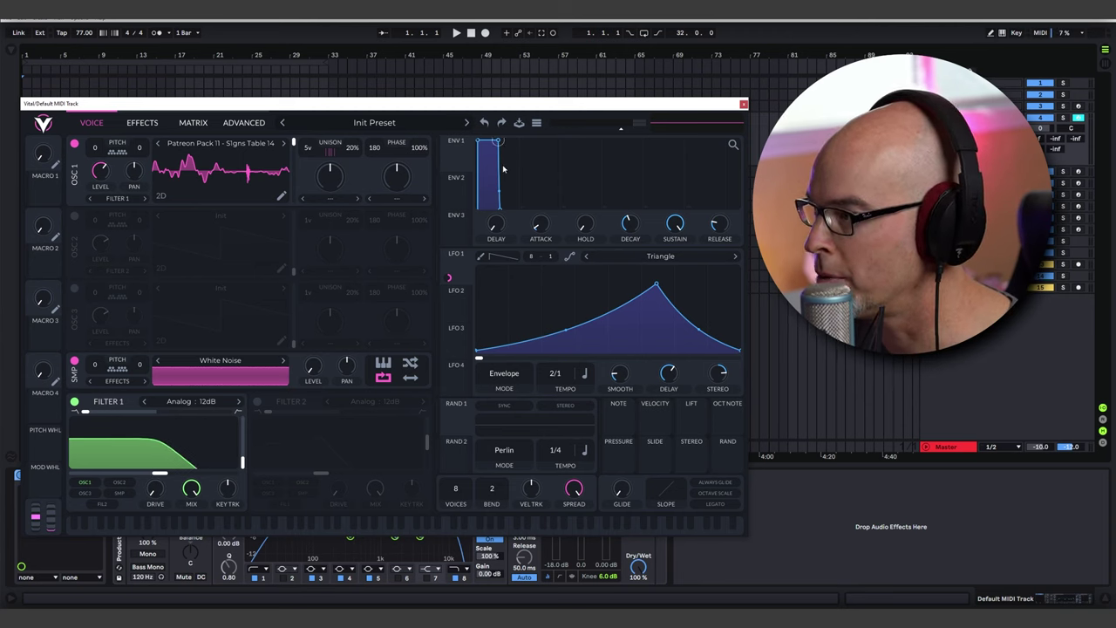
Step: Shape envelope 1 with a curved attack of about 5.7 seconds, a longer decay, a lower sustain and a release of about 5.3 seconds
{"action": "left_click_drag", "start_coordinate": [498, 141], "coordinate": [548, 185]}
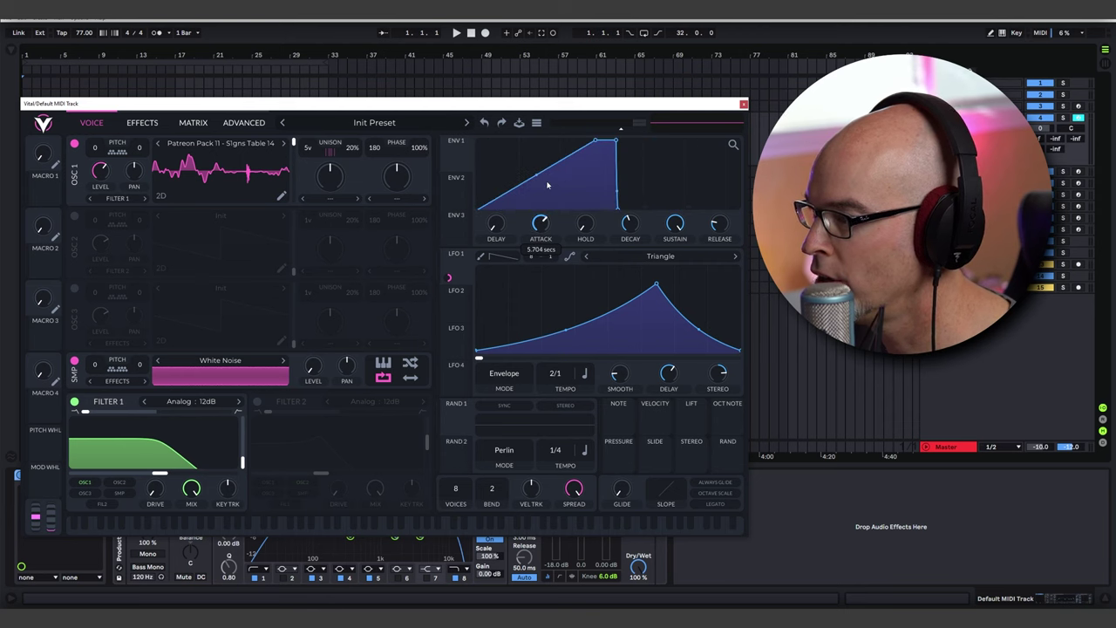
{"action": "left_click_drag", "start_coordinate": [617, 208], "coordinate": [617, 160]}
{"action": "left_click_drag", "start_coordinate": [621, 207], "coordinate": [721, 193]}
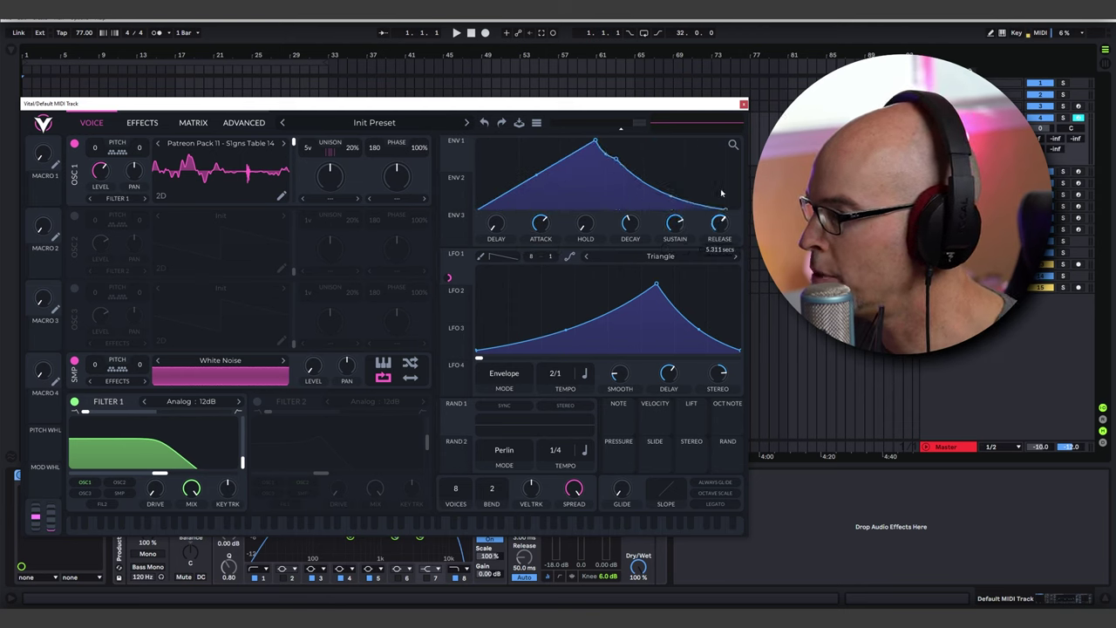
{"action": "left_click_drag", "start_coordinate": [615, 160], "coordinate": [730, 159]}
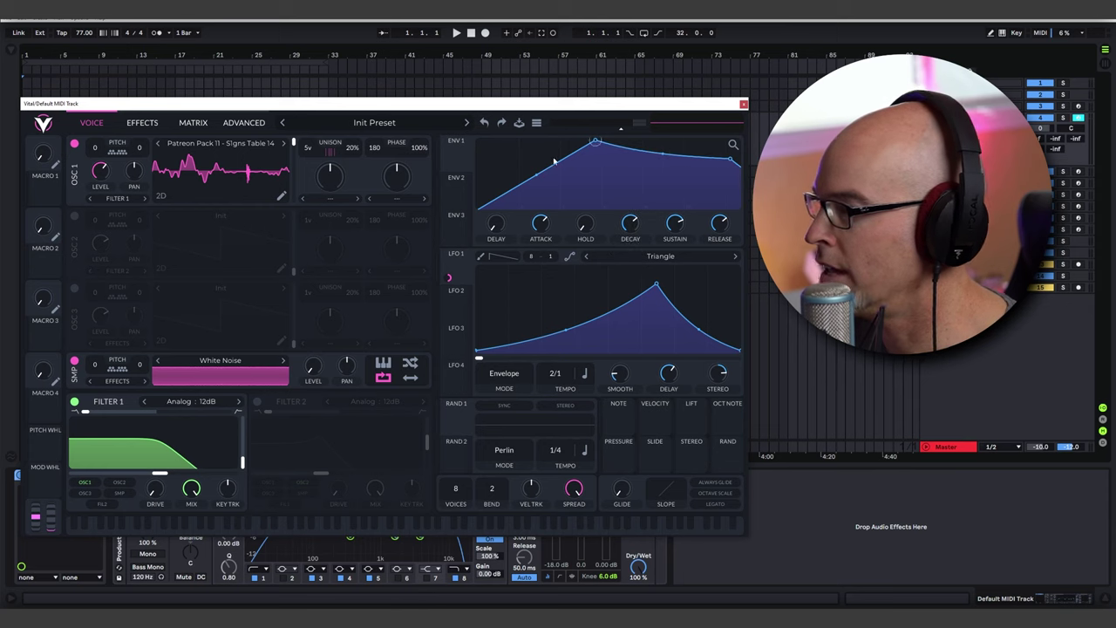
{"action": "left_click_drag", "start_coordinate": [554, 162], "coordinate": [528, 185]}
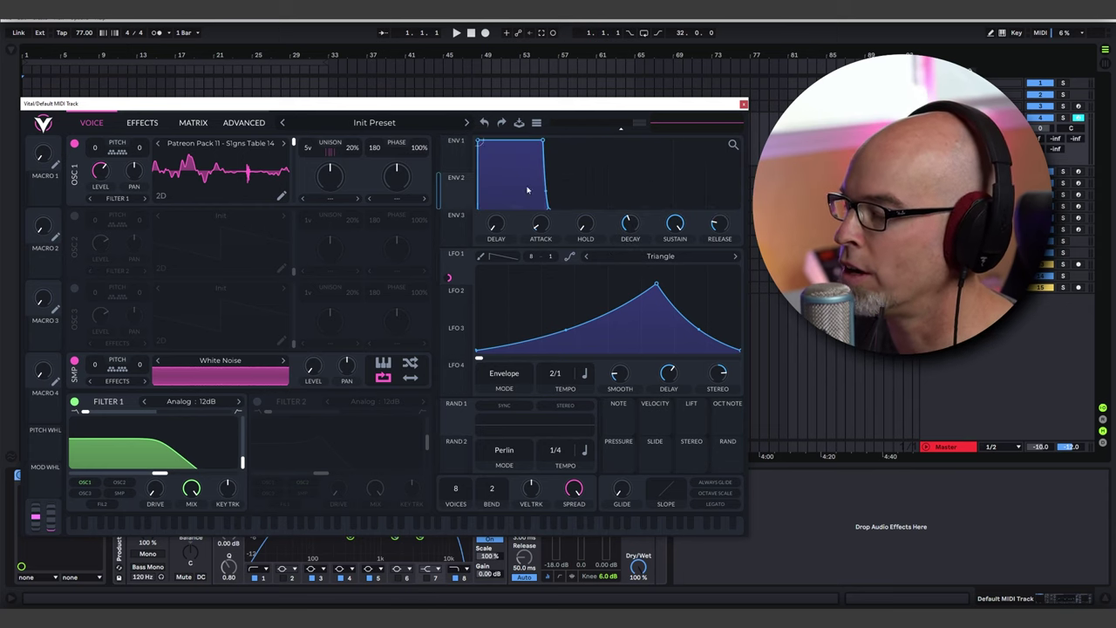
Step: Give envelope 2 an attack of about 5.1 seconds, a decay of about 4.4 seconds and zero sustain, and assign it to Filter 1's cutoff
{"action": "mouse_move", "coordinate": [542, 225]}
{"action": "left_mouse_down"}
{"action": "mouse_move", "coordinate": [551, 172]}
{"action": "mouse_move", "coordinate": [555, 233]}
{"action": "left_mouse_up"}
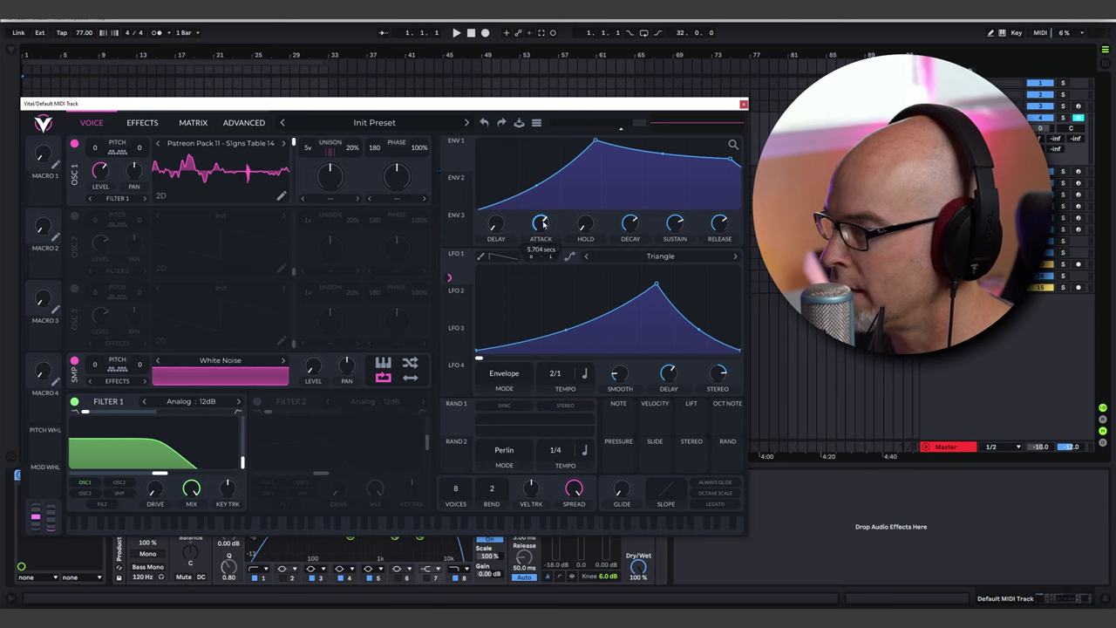
{"action": "mouse_move", "coordinate": [540, 225]}
{"action": "left_mouse_down"}
{"action": "mouse_move", "coordinate": [540, 235]}
{"action": "mouse_move", "coordinate": [542, 215]}
{"action": "left_mouse_up"}
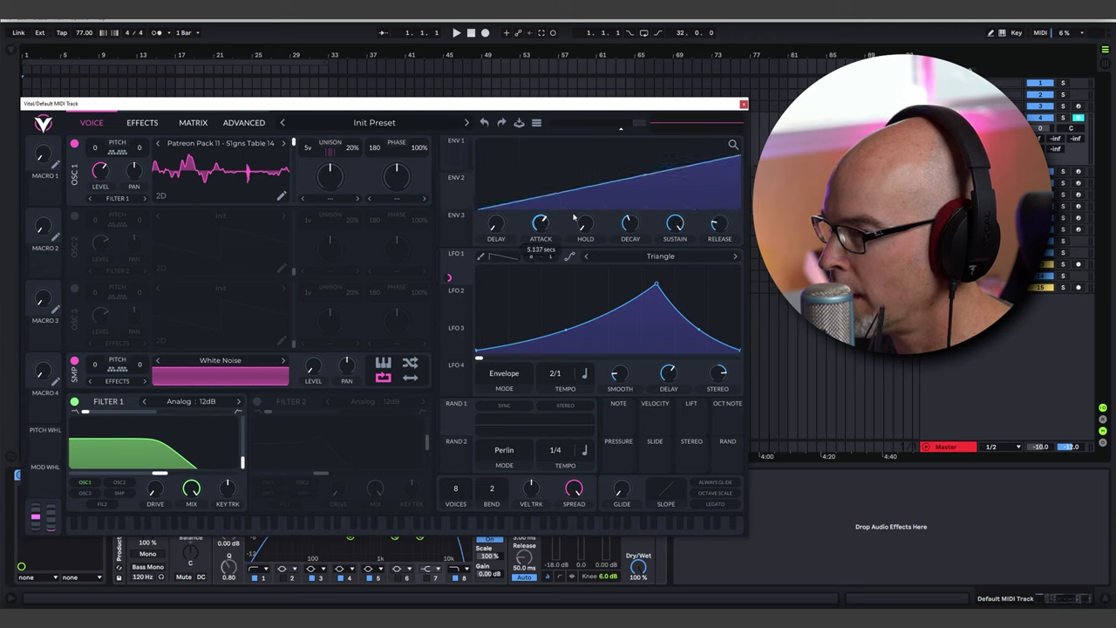
{"action": "left_click_drag", "start_coordinate": [629, 225], "coordinate": [633, 209]}
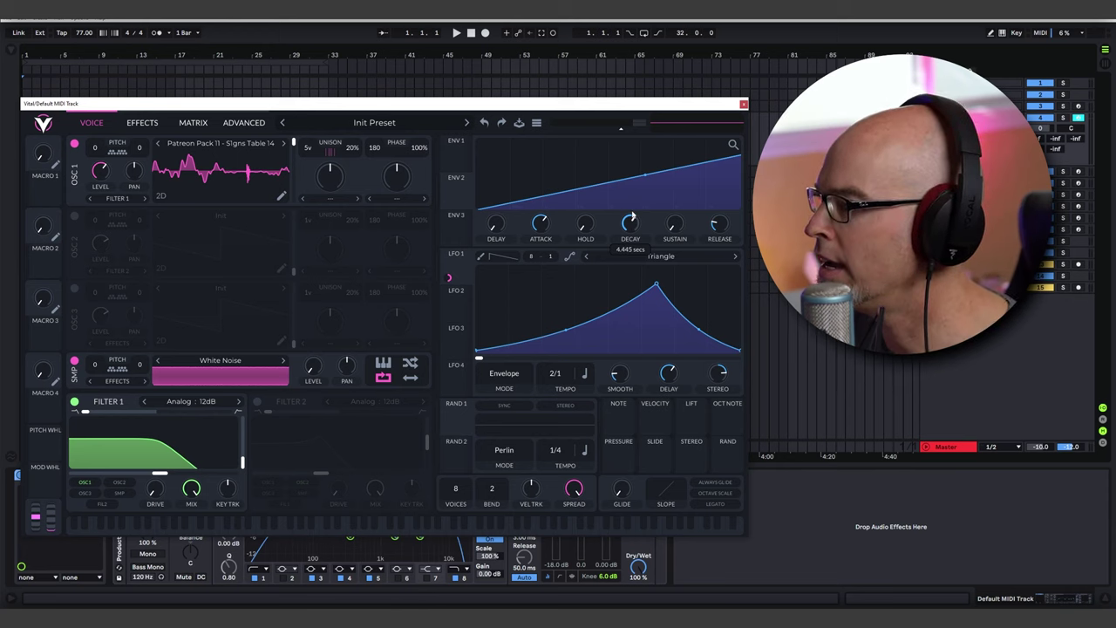
{"action": "left_click", "coordinate": [733, 144]}
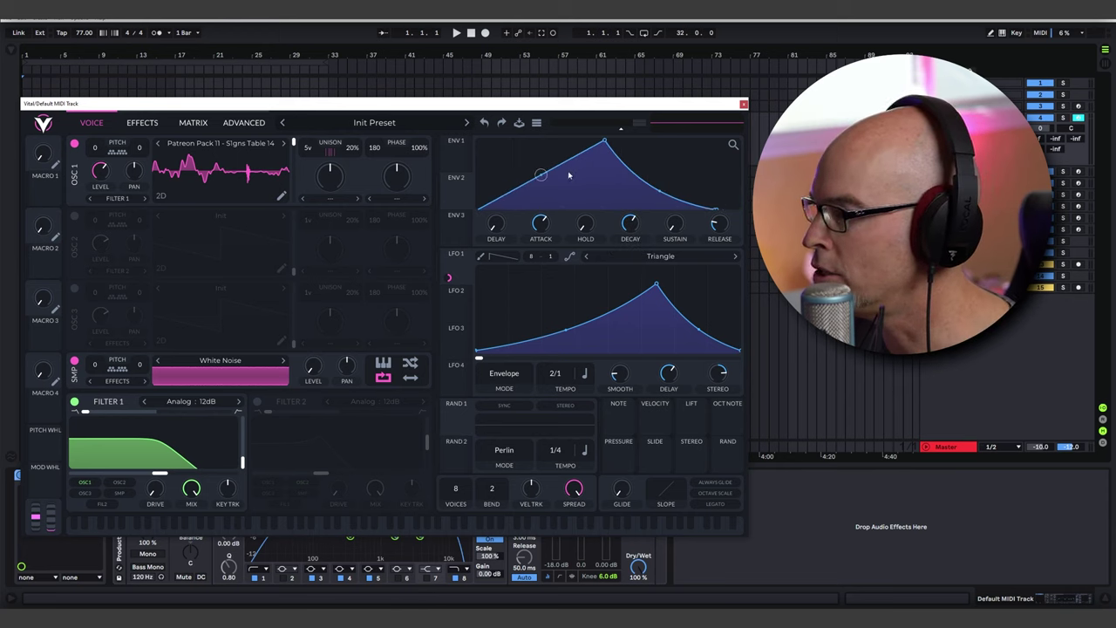
{"action": "left_click_drag", "start_coordinate": [455, 192], "coordinate": [143, 460]}
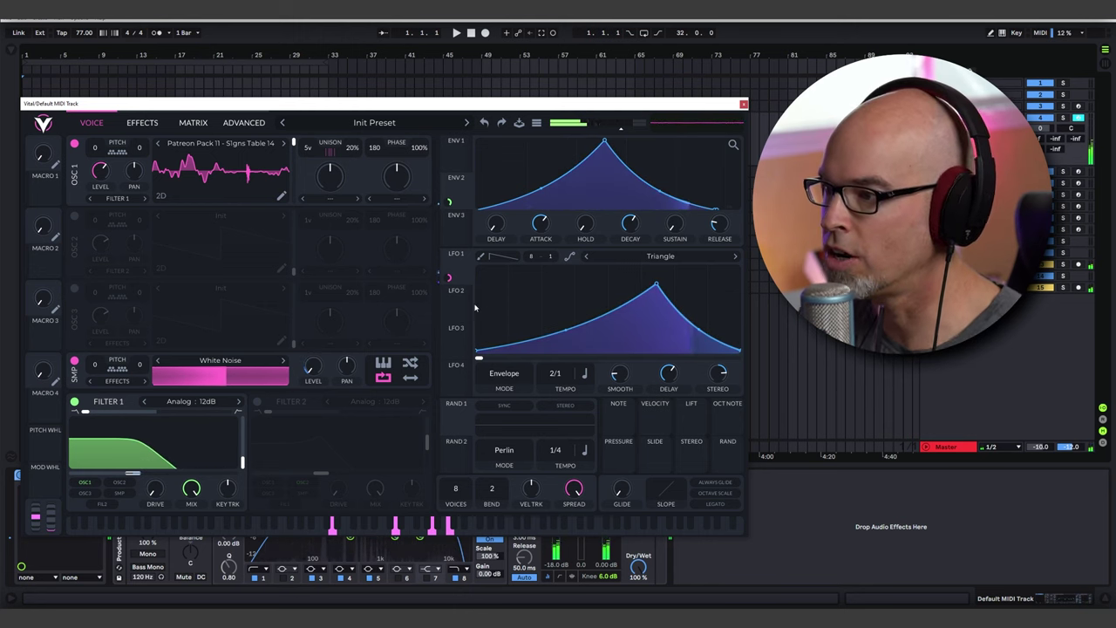
Step: Move oscillator 1's wavetable position to its lowest frame, modulate its unison detune with Pressure and set seven unison voices
{"action": "left_click_drag", "start_coordinate": [295, 142], "coordinate": [296, 199]}
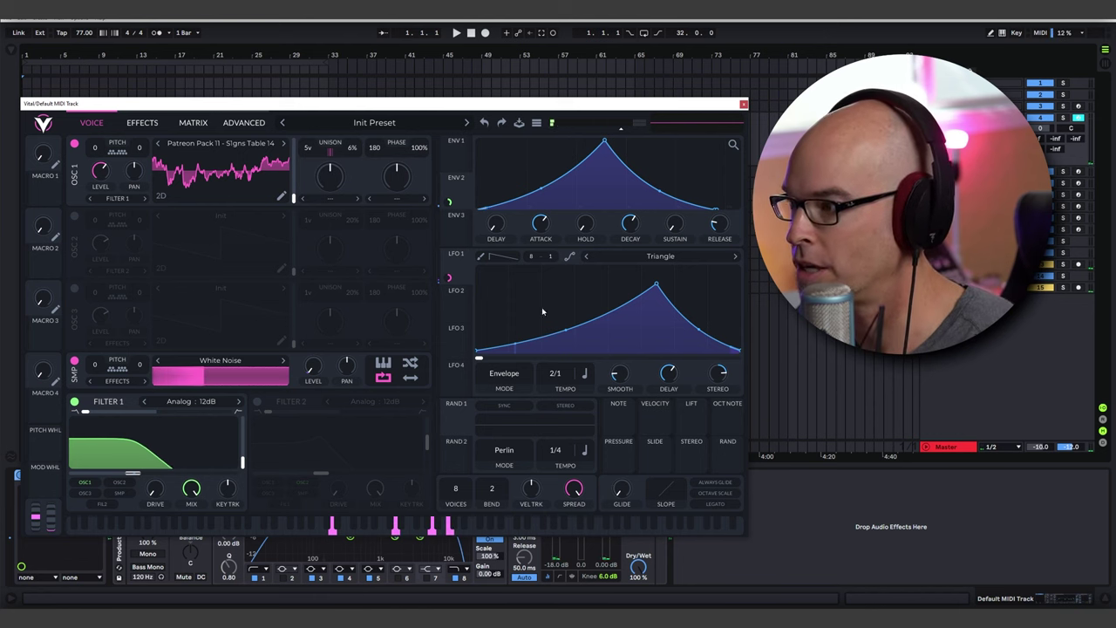
{"action": "left_click_drag", "start_coordinate": [617, 459], "coordinate": [360, 166]}
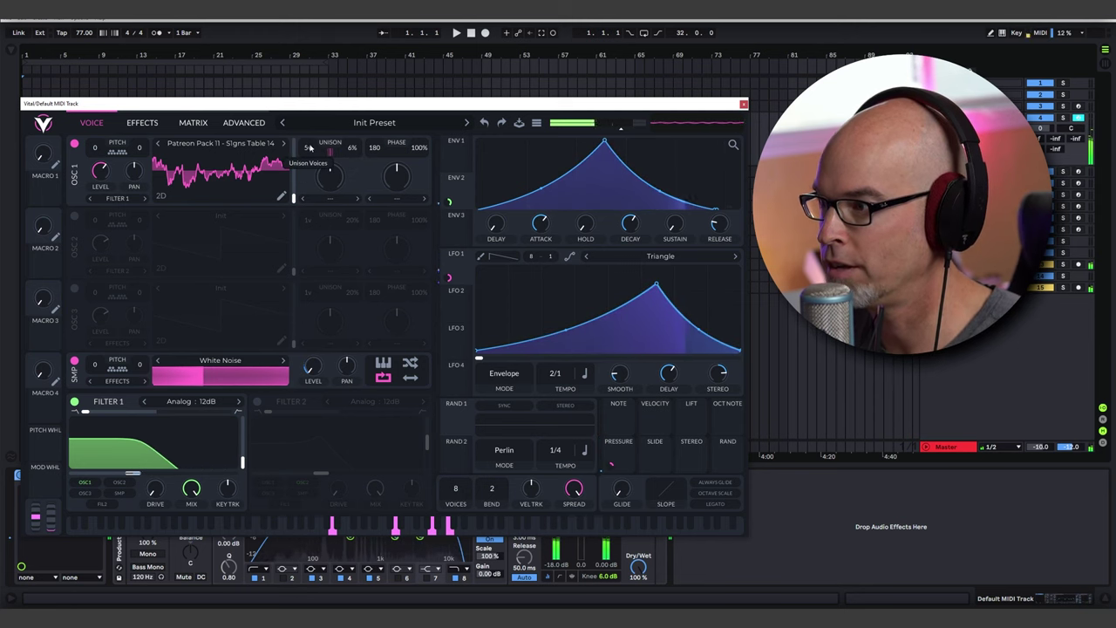
{"action": "scroll", "coordinate": [311, 144], "scroll_direction": "up", "scroll_amount": 2}
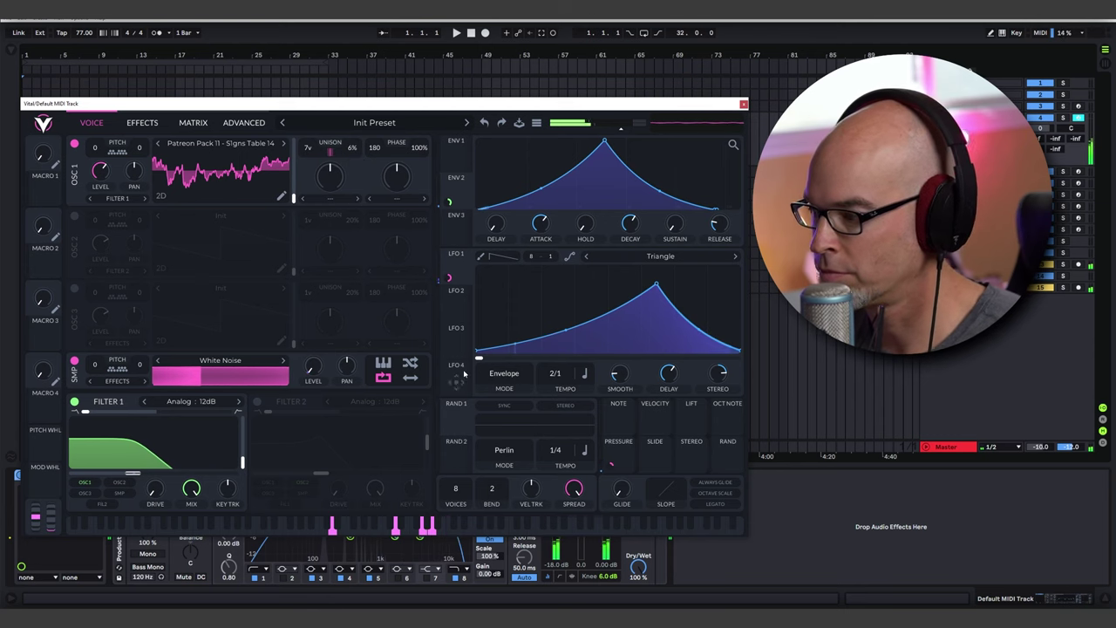
Step: Modulate Filter 1's cutoff with Pressure, and oscillator 1's wavetable position with LFO 2 in Sync mode at a 4/1 tempo
{"action": "left_click_drag", "start_coordinate": [450, 201], "coordinate": [143, 462]}
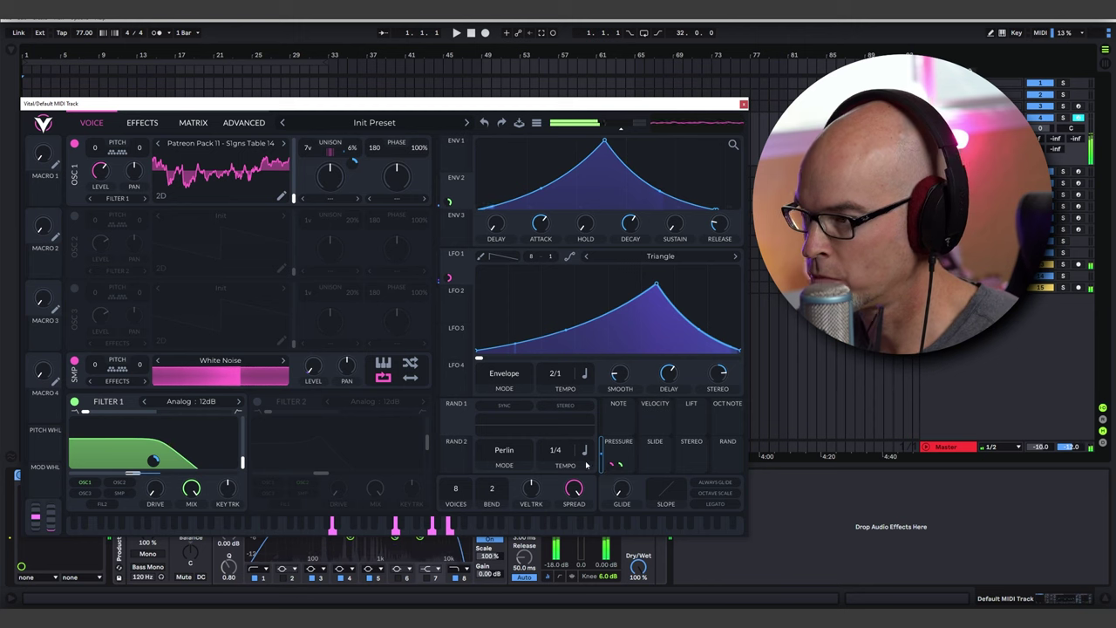
{"action": "left_click", "coordinate": [454, 305]}
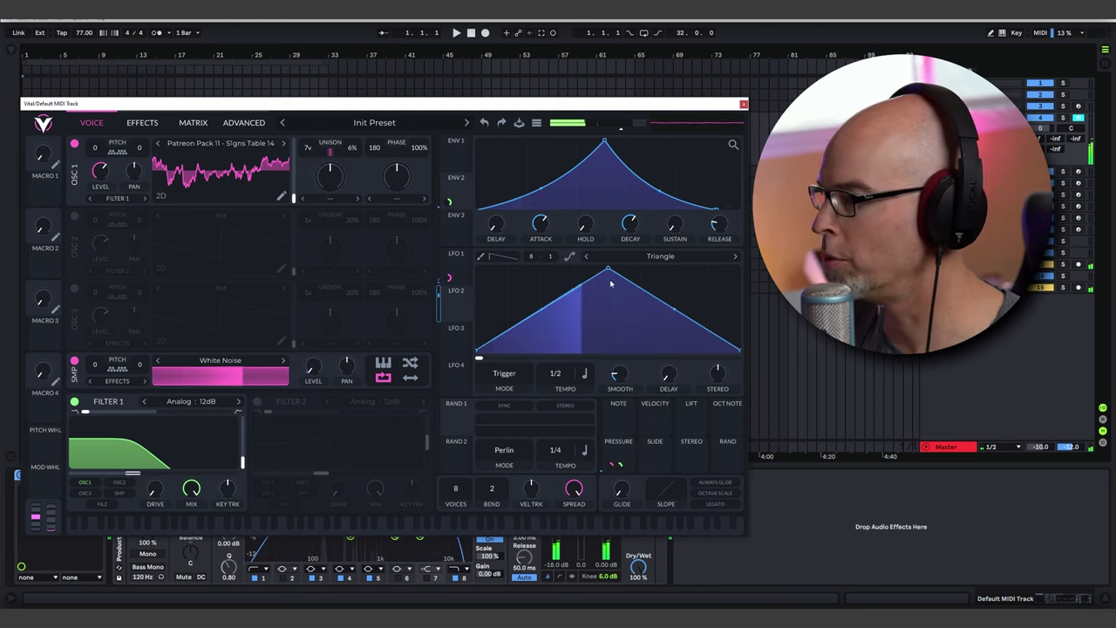
{"action": "left_click", "coordinate": [515, 375]}
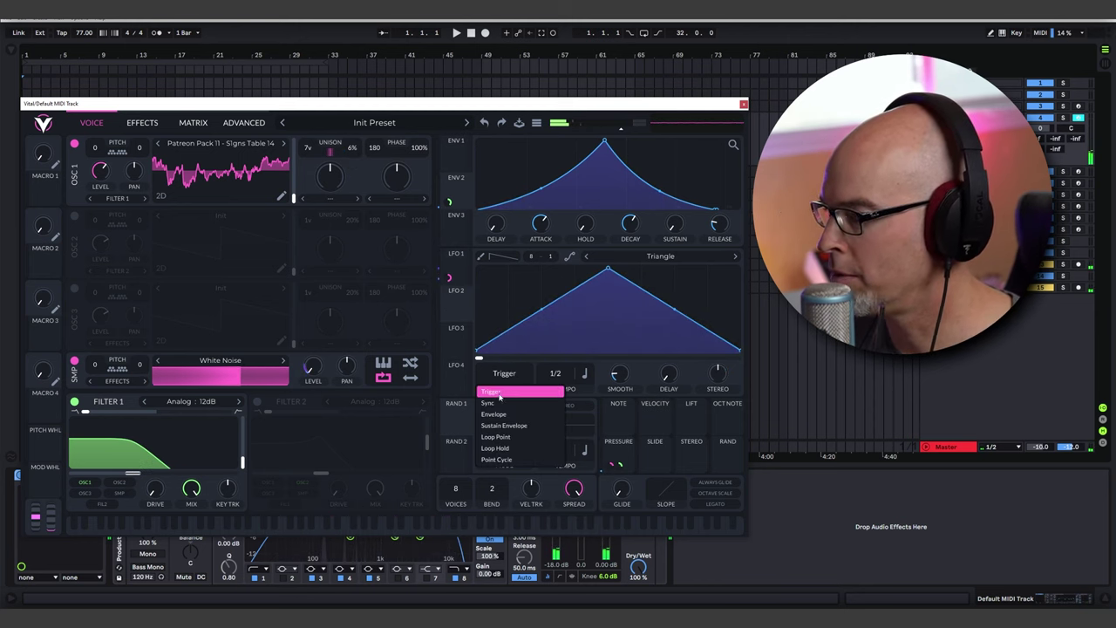
{"action": "left_click", "coordinate": [565, 397]}
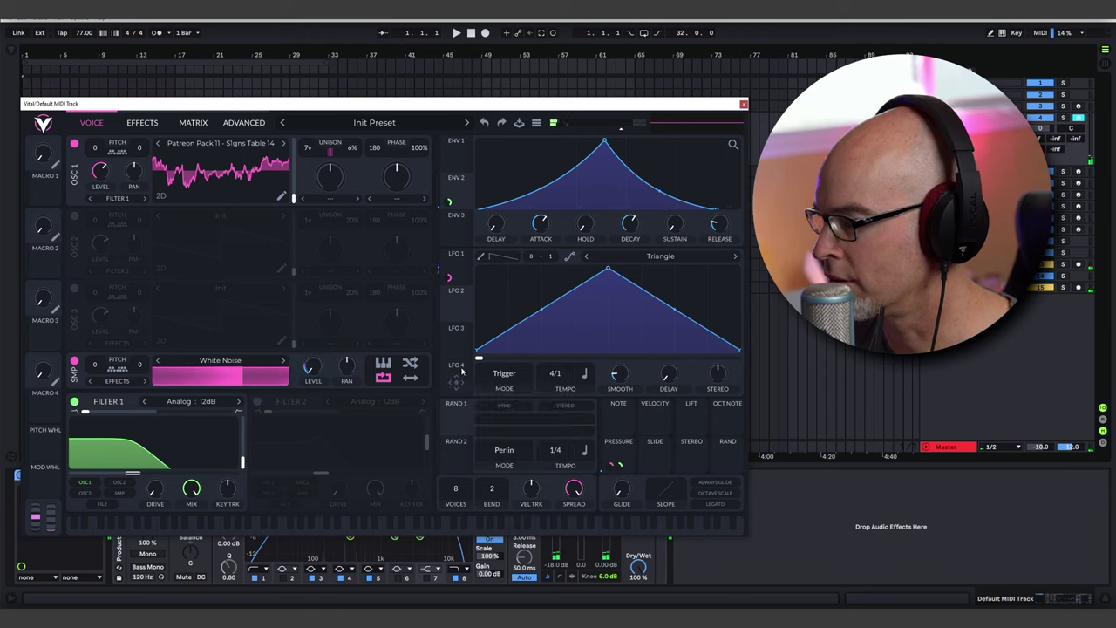
{"action": "left_click", "coordinate": [502, 375]}
{"action": "left_click", "coordinate": [501, 408]}
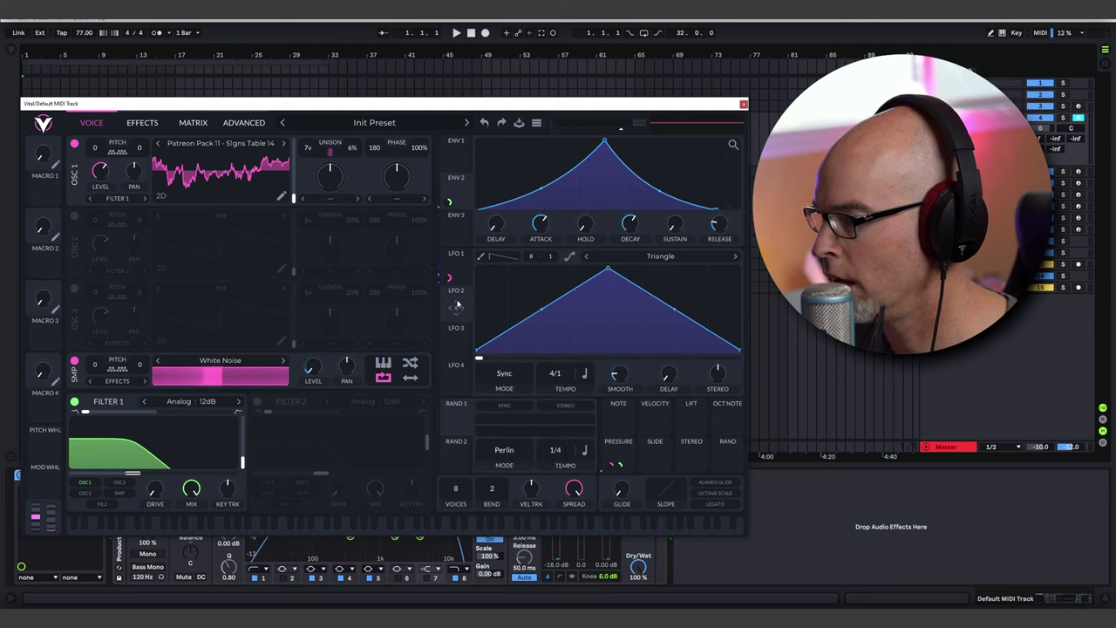
{"action": "left_click_drag", "start_coordinate": [456, 305], "coordinate": [293, 194]}
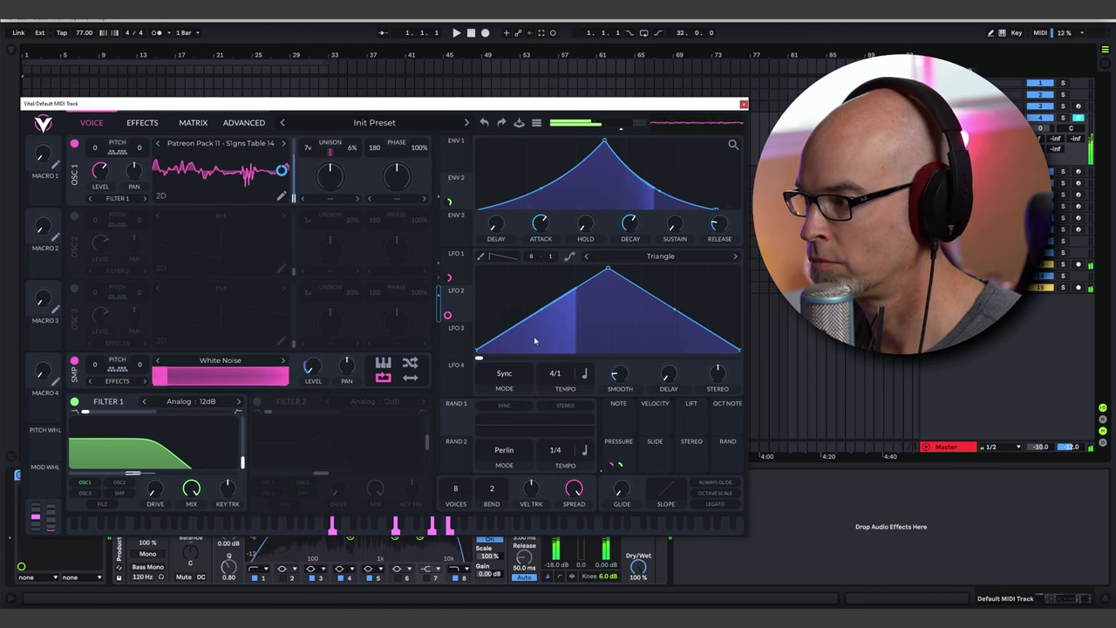
Step: Enable the Compressor effect in Multiband mode and return to the voice settings
{"action": "left_click", "coordinate": [467, 273]}
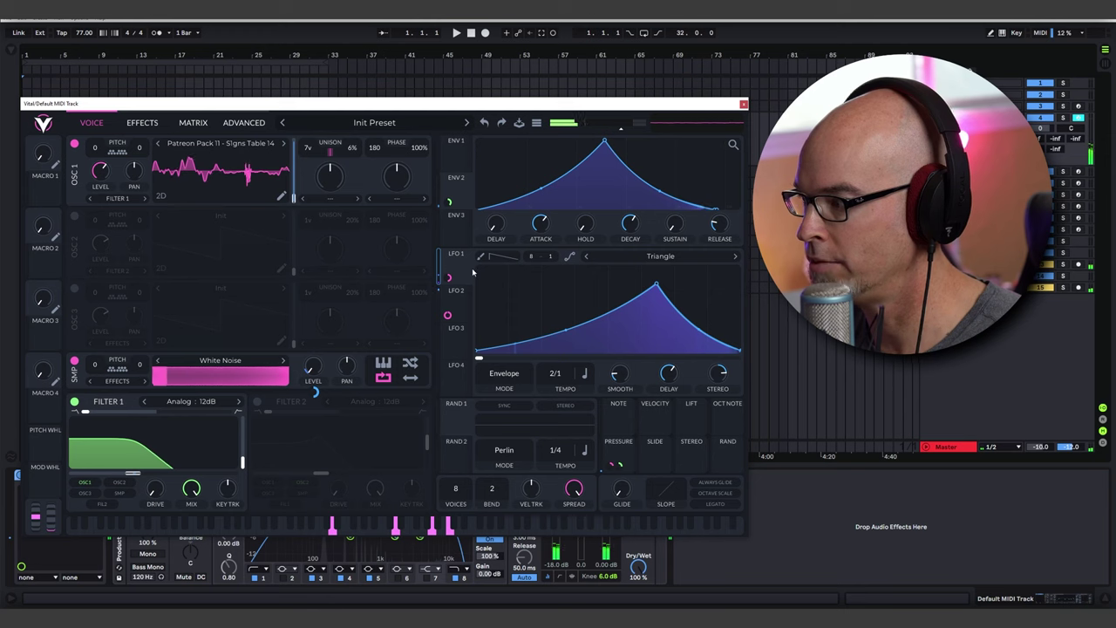
{"action": "left_click", "coordinate": [143, 123]}
{"action": "left_click", "coordinate": [74, 188]}
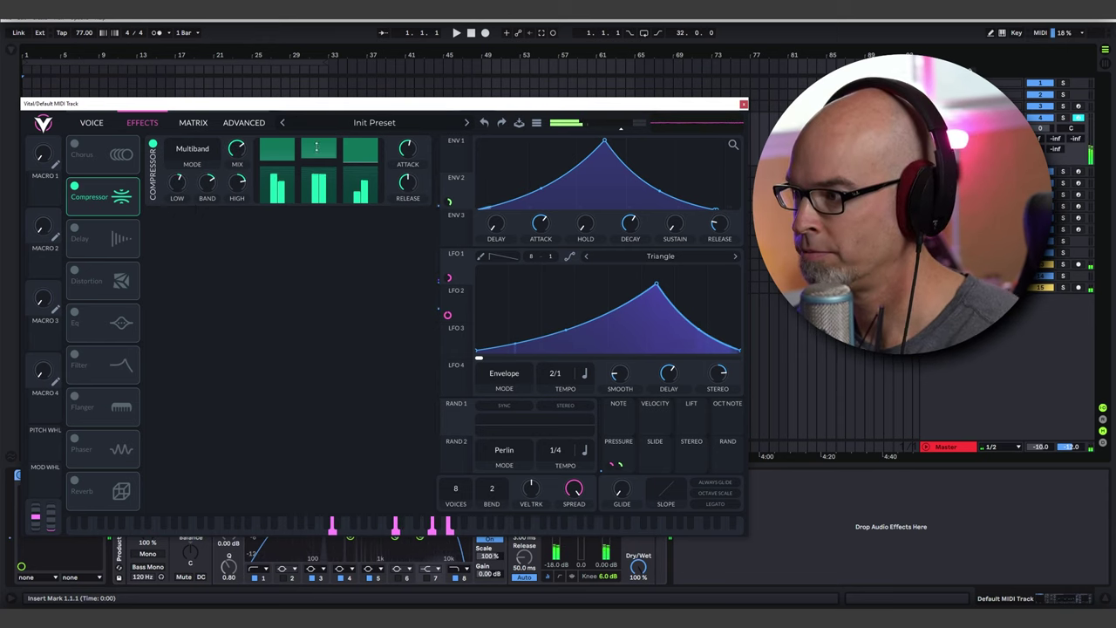
{"action": "left_click", "coordinate": [118, 123]}
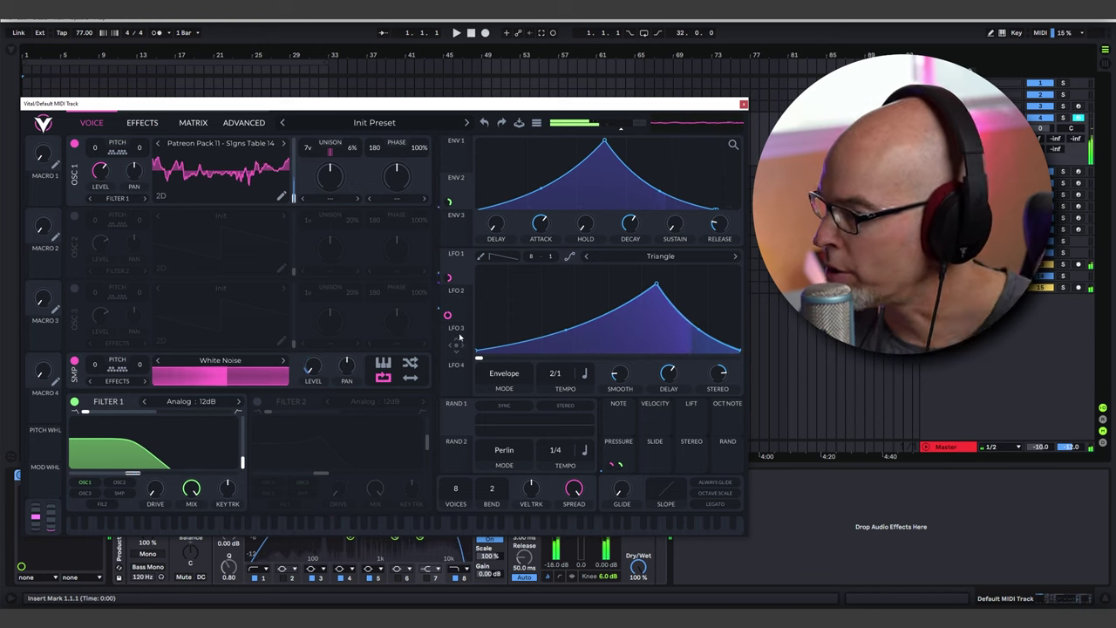
Step: Modulate oscillator 1's pan with LFO 3 in Trigger mode at a 1/8 tempo, with a slight delay
{"action": "left_click", "coordinate": [503, 373]}
{"action": "scroll", "coordinate": [555, 373], "scroll_direction": "down", "scroll_amount": 2}
{"action": "scroll", "coordinate": [555, 373], "scroll_direction": "up", "scroll_amount": 2}
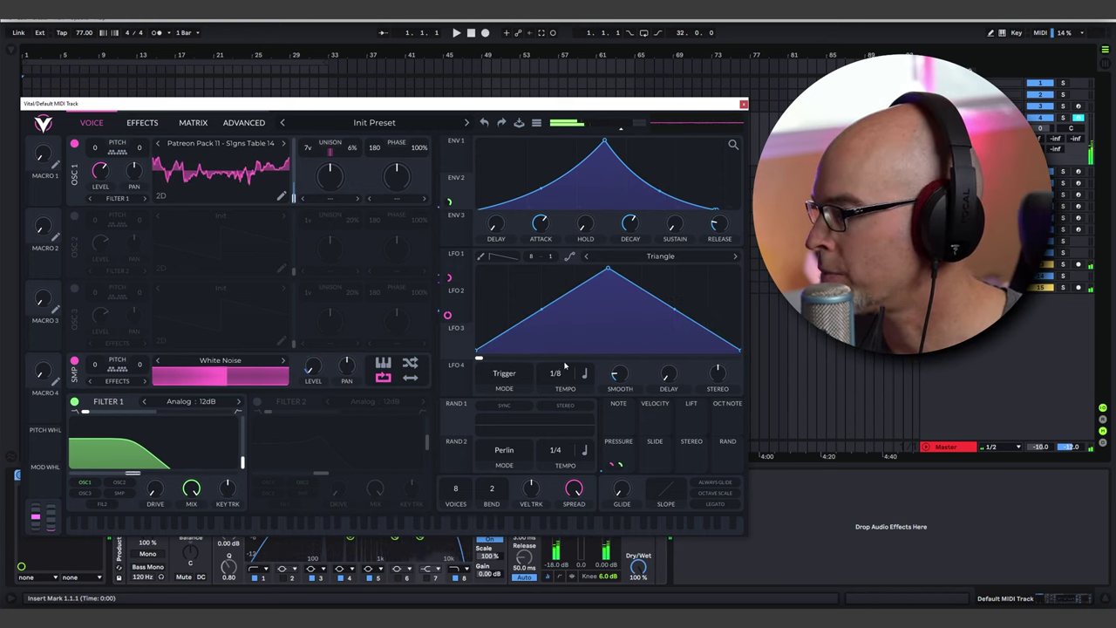
{"action": "left_click_drag", "start_coordinate": [455, 343], "coordinate": [139, 167]}
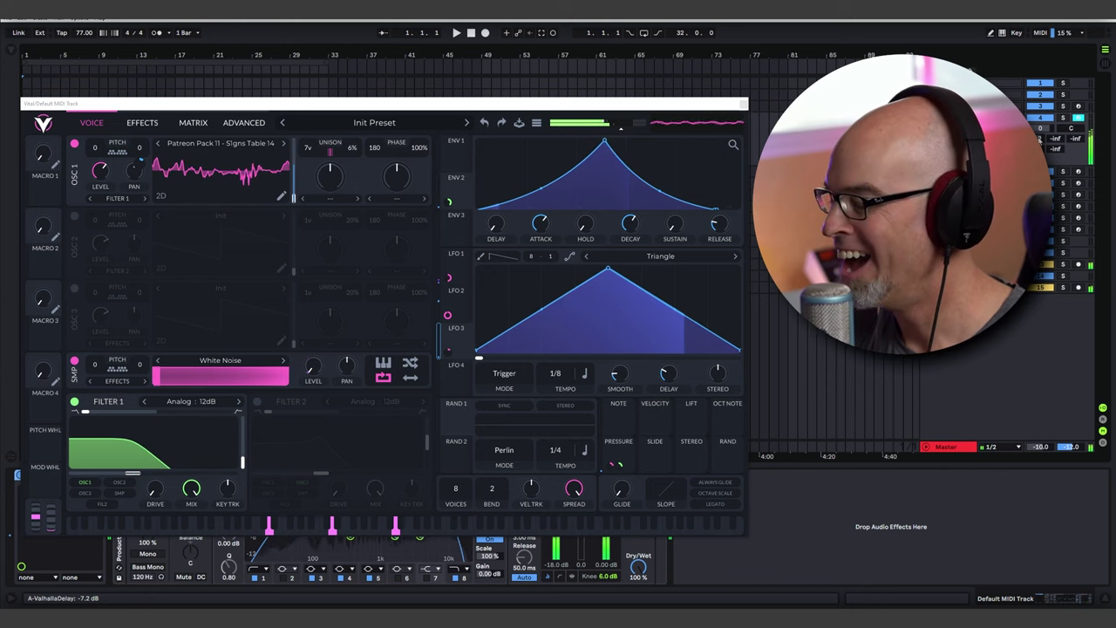
Step: Adjust the amount of Pressure modulation on Filter 1's cutoff and bring LFO 1's shape back into view
{"action": "left_click_drag", "start_coordinate": [620, 468], "coordinate": [619, 463]}
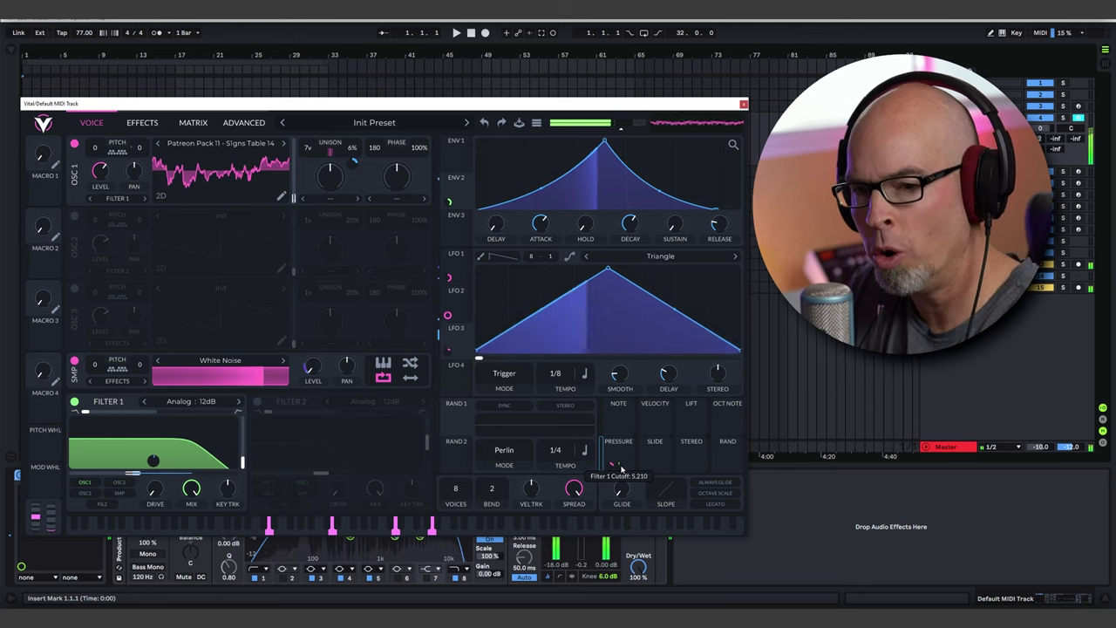
{"action": "left_click", "coordinate": [466, 271]}
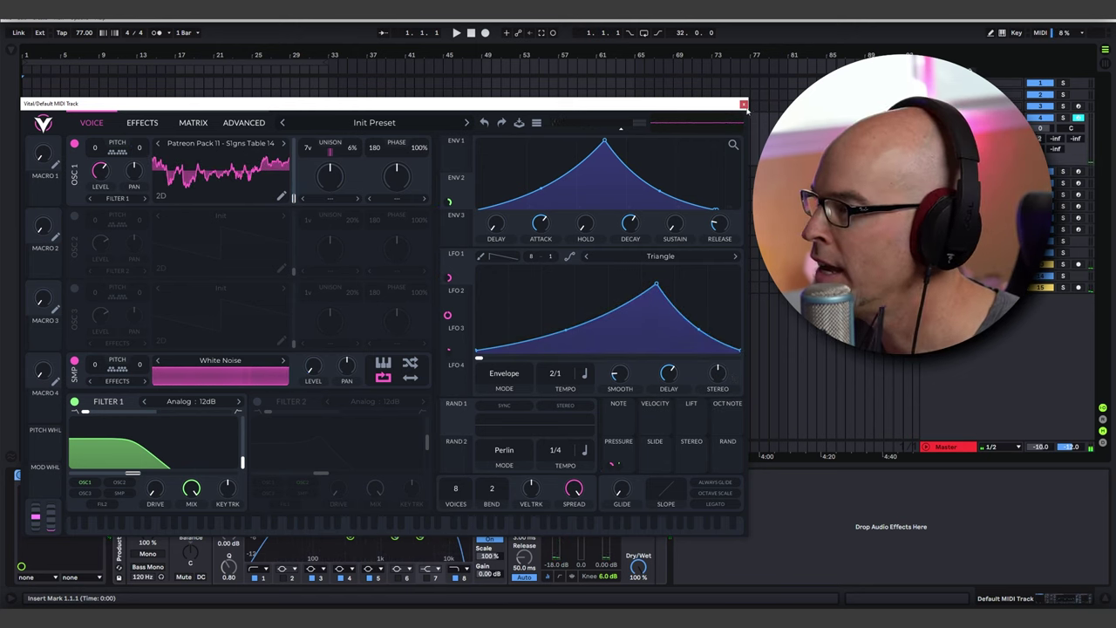
Step: Enable oscillator 3 and load the S1gns_Patreon Pack 15_Table14 wavetable, positioned at frame 0
{"action": "left_click", "coordinate": [74, 288]}
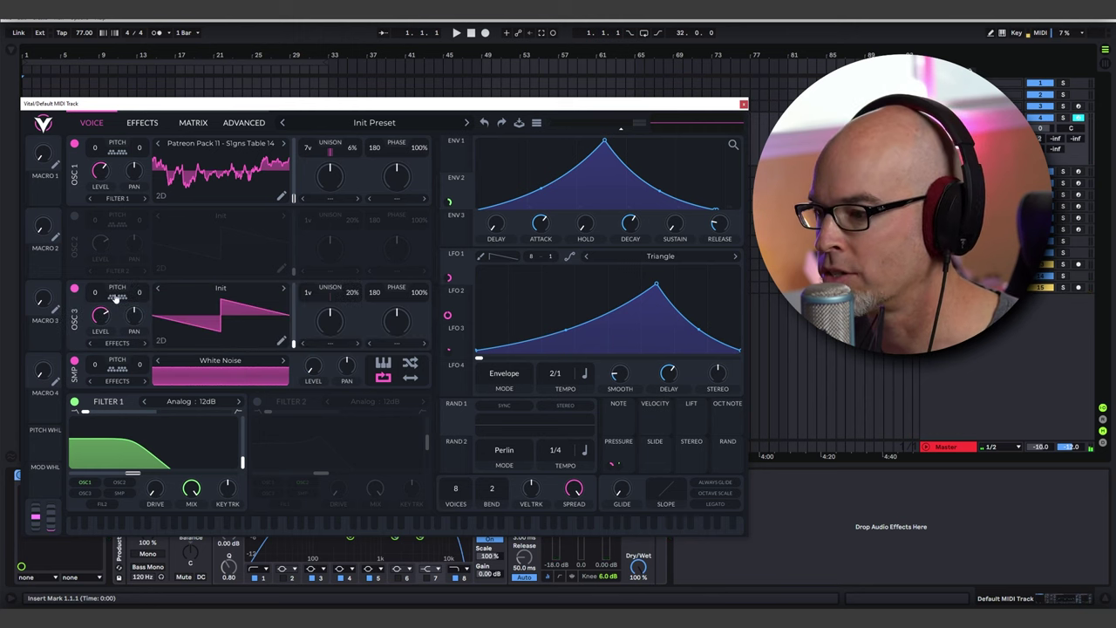
{"action": "left_click", "coordinate": [234, 294]}
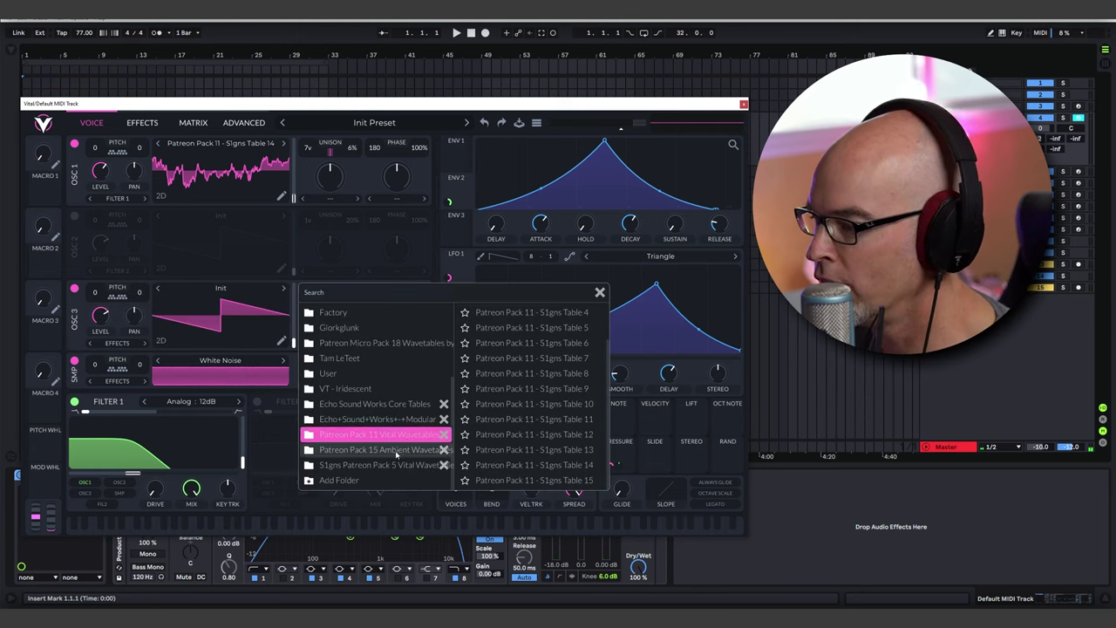
{"action": "left_click", "coordinate": [375, 449]}
{"action": "left_click", "coordinate": [527, 464]}
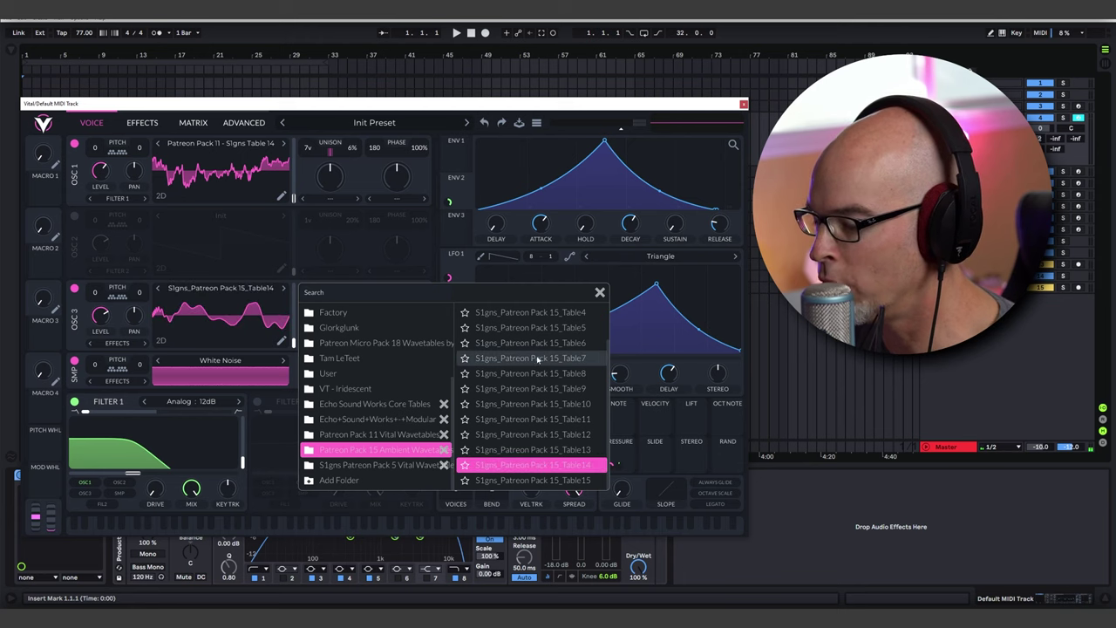
{"action": "left_click", "coordinate": [527, 403]}
{"action": "left_click", "coordinate": [527, 464]}
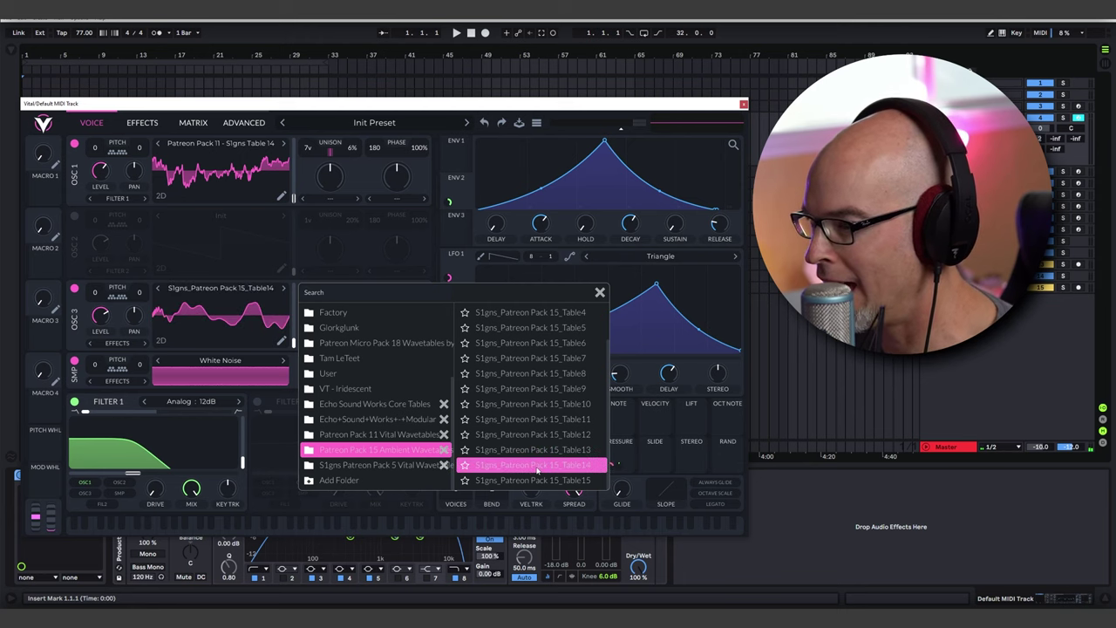
{"action": "left_click", "coordinate": [600, 292]}
{"action": "mouse_move", "coordinate": [293, 343]}
{"action": "left_mouse_down"}
{"action": "mouse_move", "coordinate": [294, 299]}
{"action": "mouse_move", "coordinate": [300, 362]}
{"action": "left_mouse_up"}
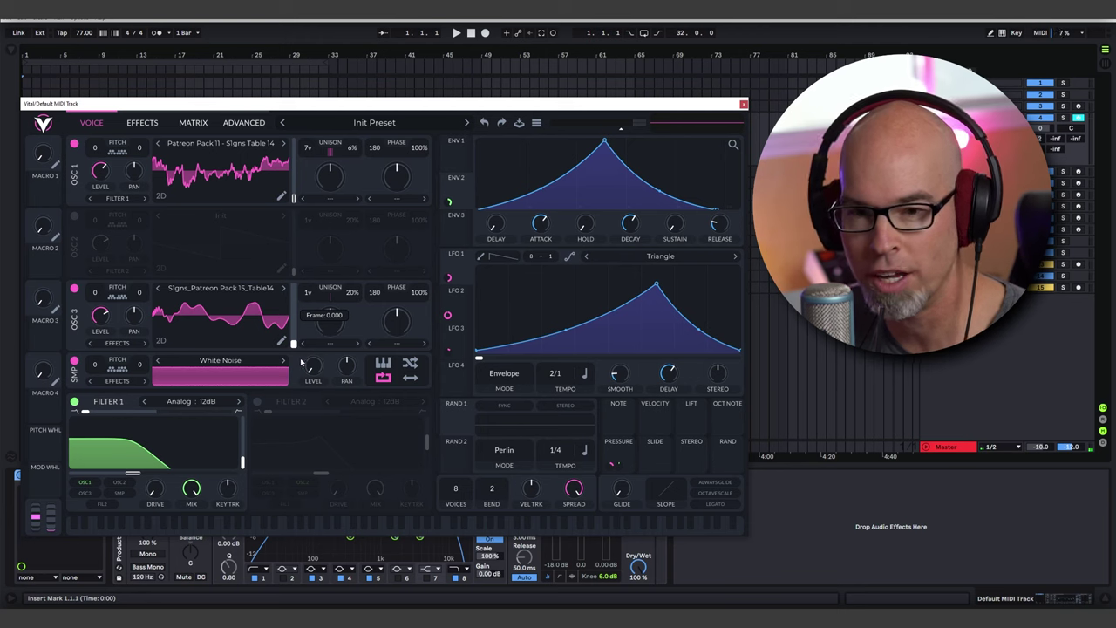
Step: Lower oscillator 3's level and modulate its Random Amplitudes morph with Random 1, set to Sample & Hold at 1/8
{"action": "left_click", "coordinate": [504, 450]}
{"action": "left_click", "coordinate": [523, 487]}
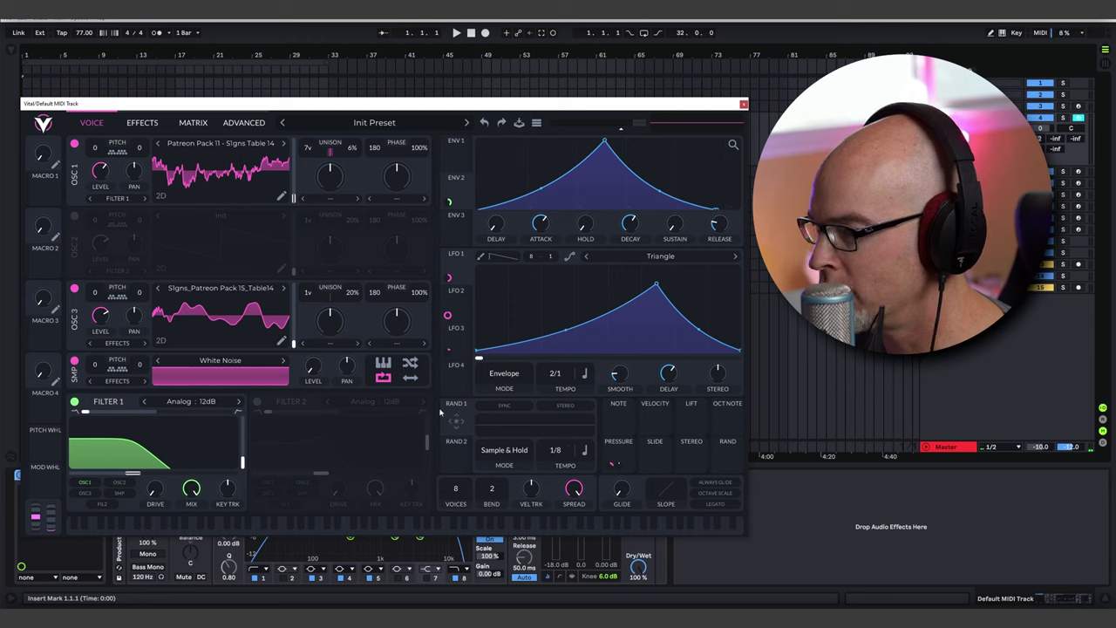
{"action": "left_click", "coordinate": [329, 344]}
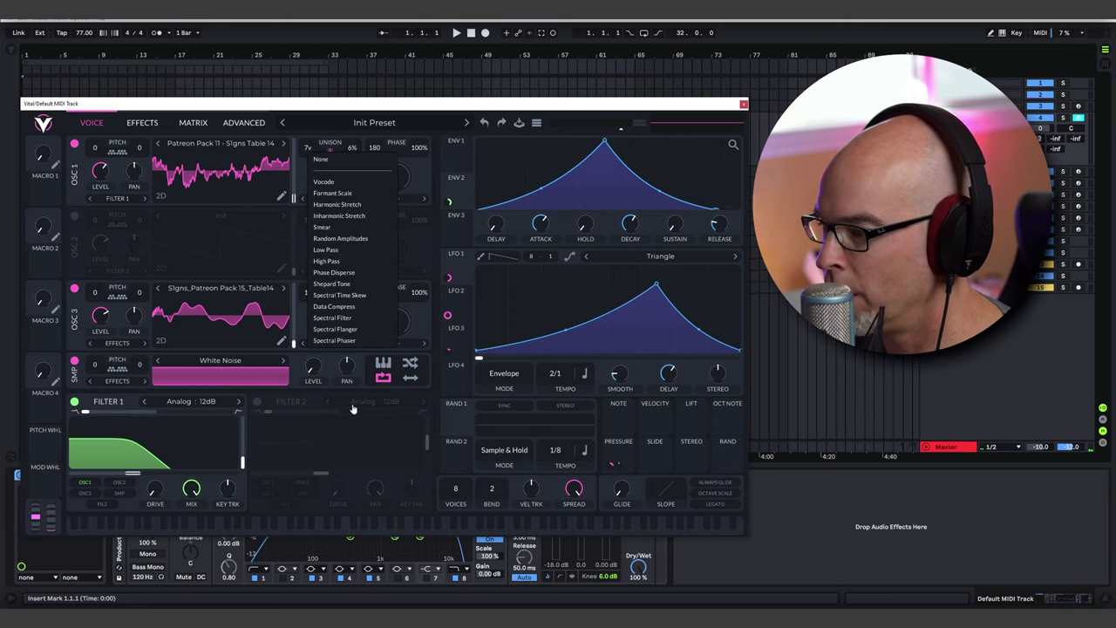
{"action": "left_click", "coordinate": [349, 238]}
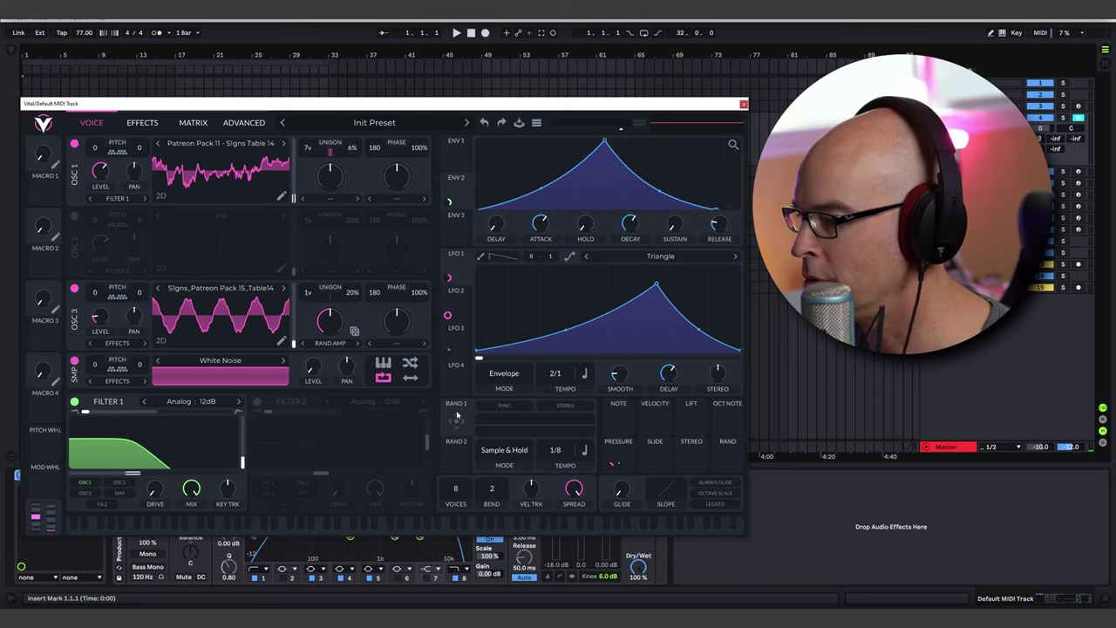
{"action": "left_click_drag", "start_coordinate": [393, 371], "coordinate": [331, 320]}
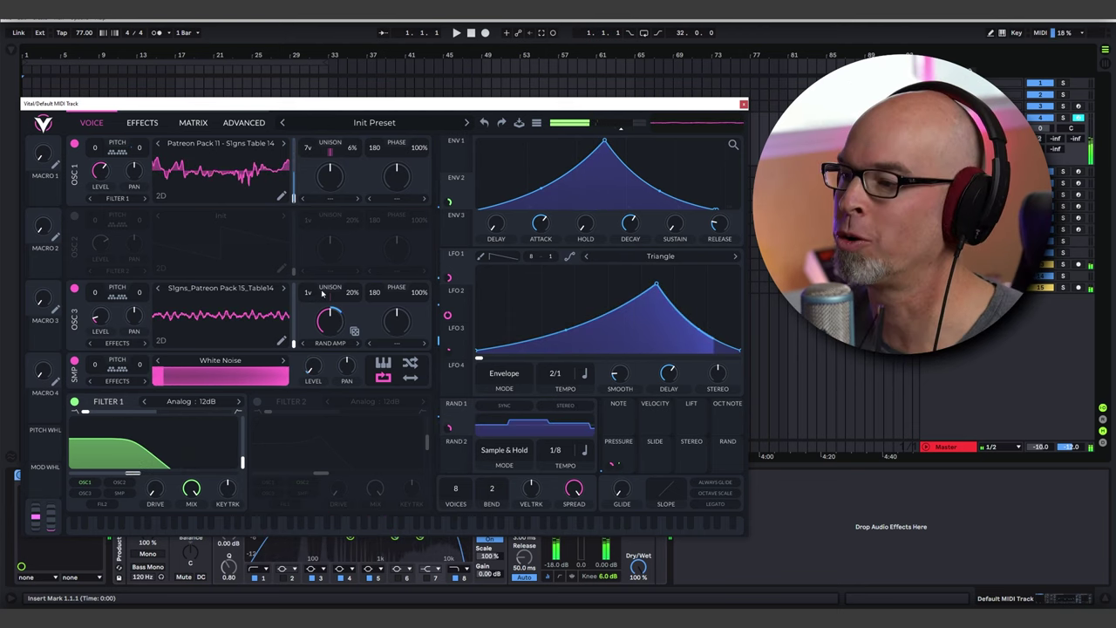
Step: Enlarge the Vital window and save the patch as the preset "Anomaly 3 - PD Airlock"
{"action": "left_click_drag", "start_coordinate": [365, 106], "coordinate": [366, 87]}
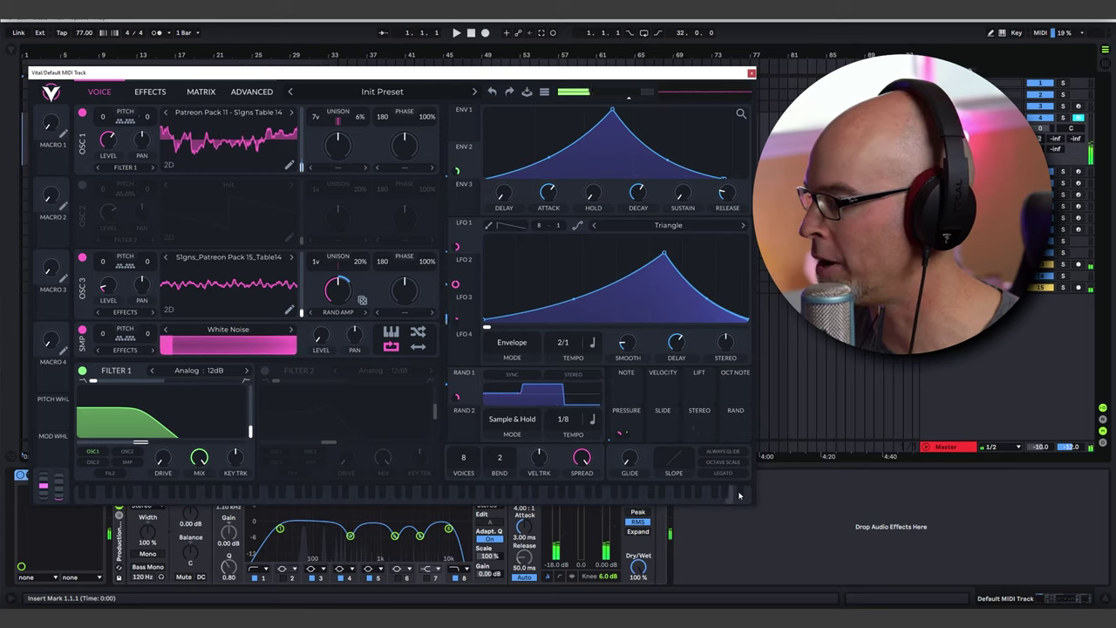
{"action": "left_click_drag", "start_coordinate": [754, 501], "coordinate": [802, 562]}
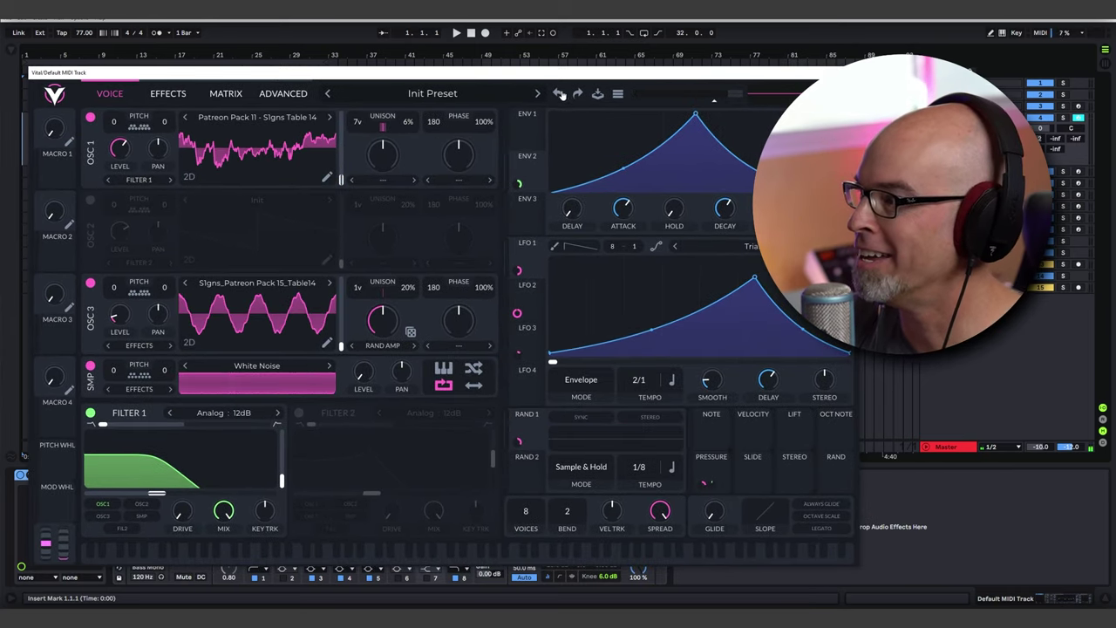
{"action": "left_click", "coordinate": [618, 95]}
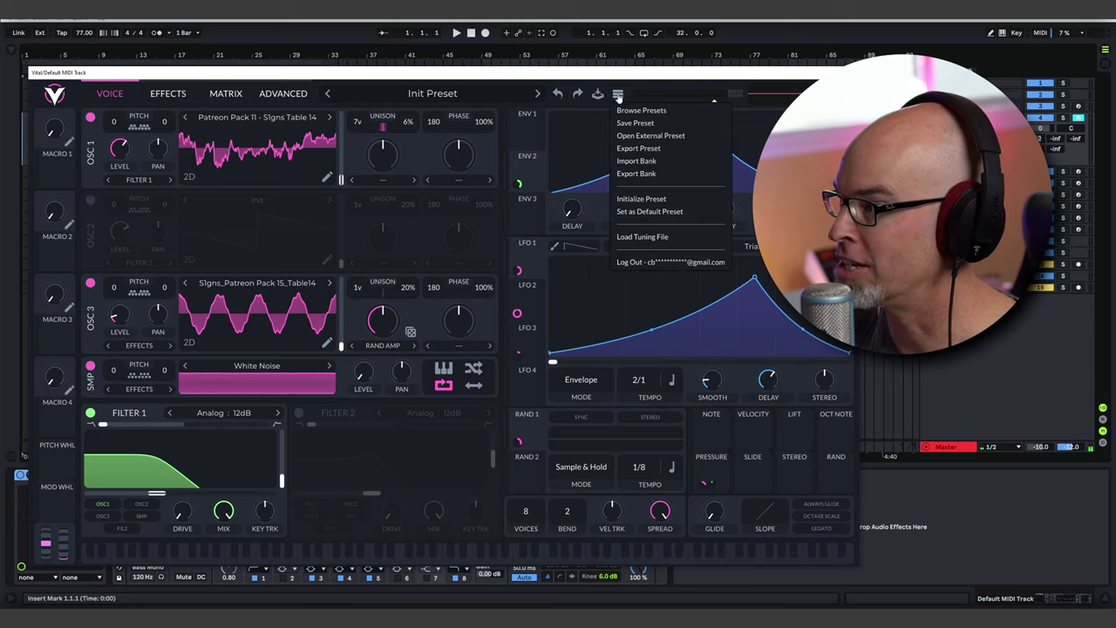
{"action": "left_click", "coordinate": [656, 123]}
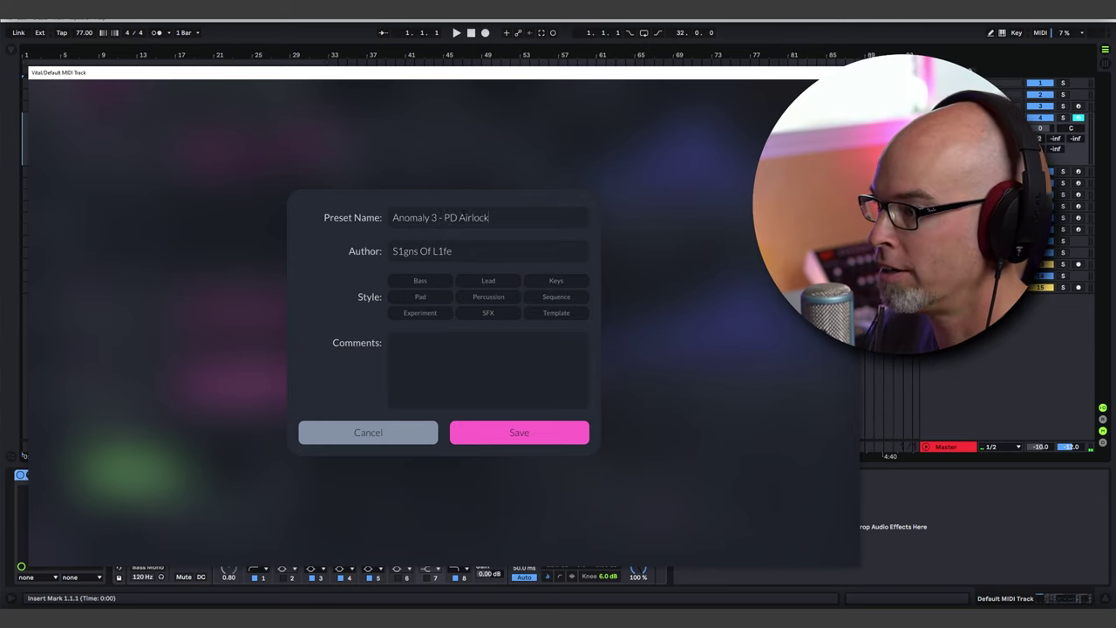
{"action": "left_click", "coordinate": [518, 432]}
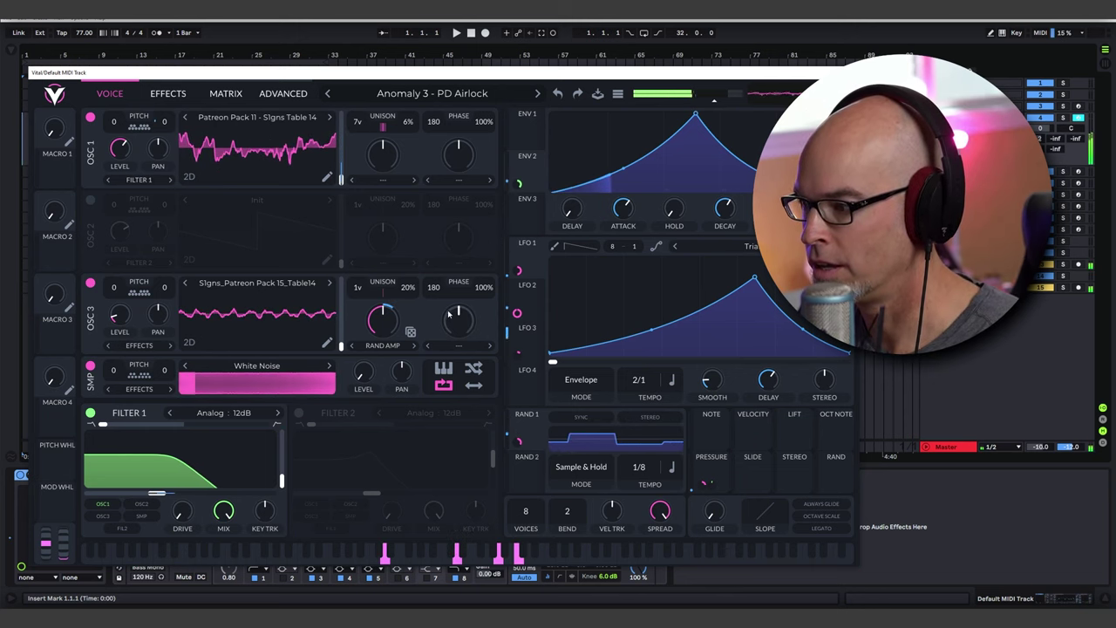
Step: Lower oscillator 3's Random Amplitudes morph amount slightly
{"action": "mouse_move", "coordinate": [387, 329]}
{"action": "left_click_drag", "start_coordinate": [387, 329], "coordinate": [408, 350]}
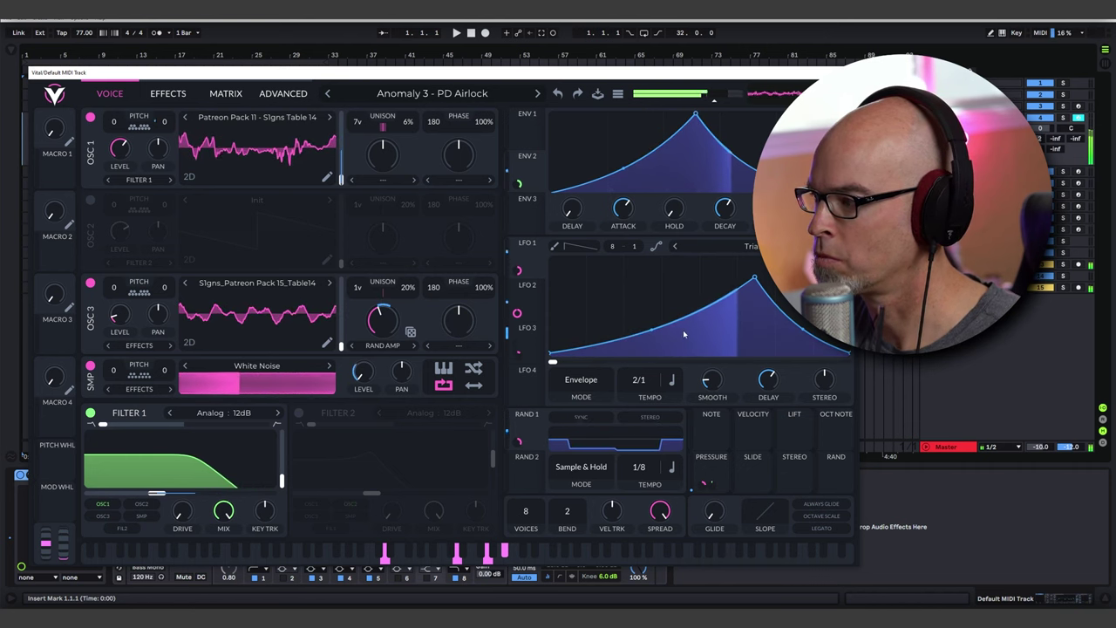
{"action": "mouse_move", "coordinate": [366, 402]}
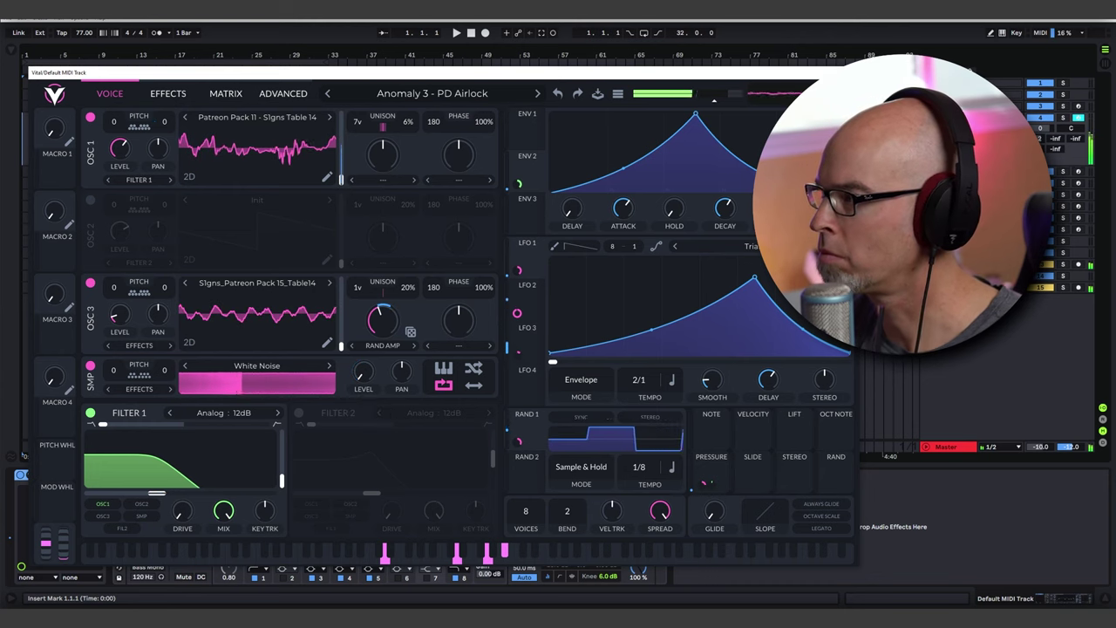
Step: Hide the Vital window and set the arrangement loop length to 250 bars
{"action": "key", "text": "ctrl+alt+p"}
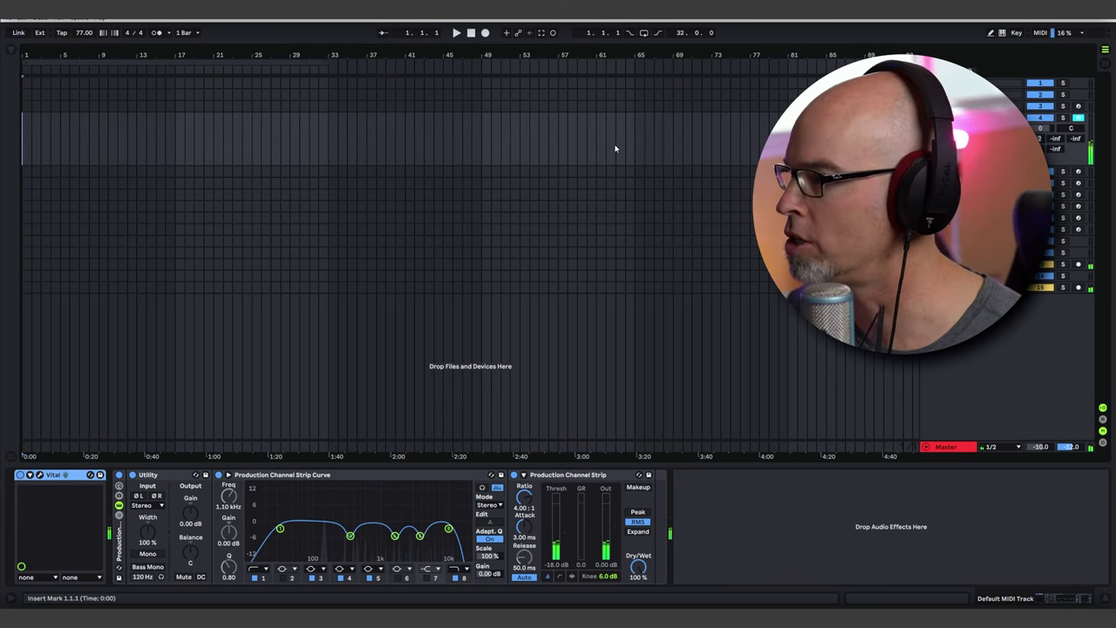
{"action": "left_click", "coordinate": [79, 139], "text": "shift"}
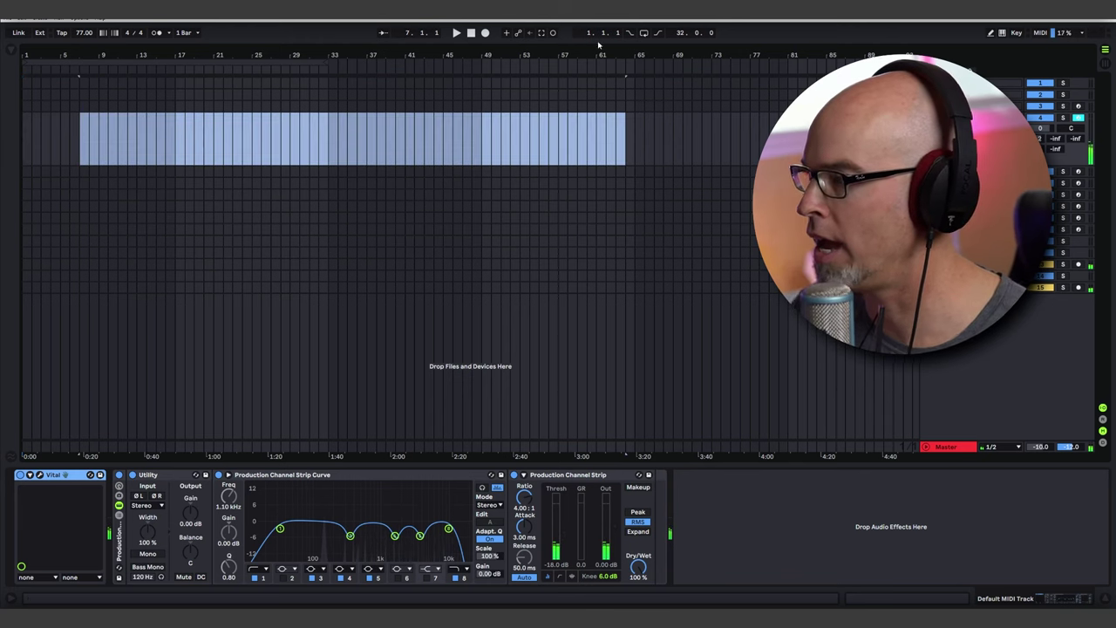
{"action": "left_click", "coordinate": [680, 33]}
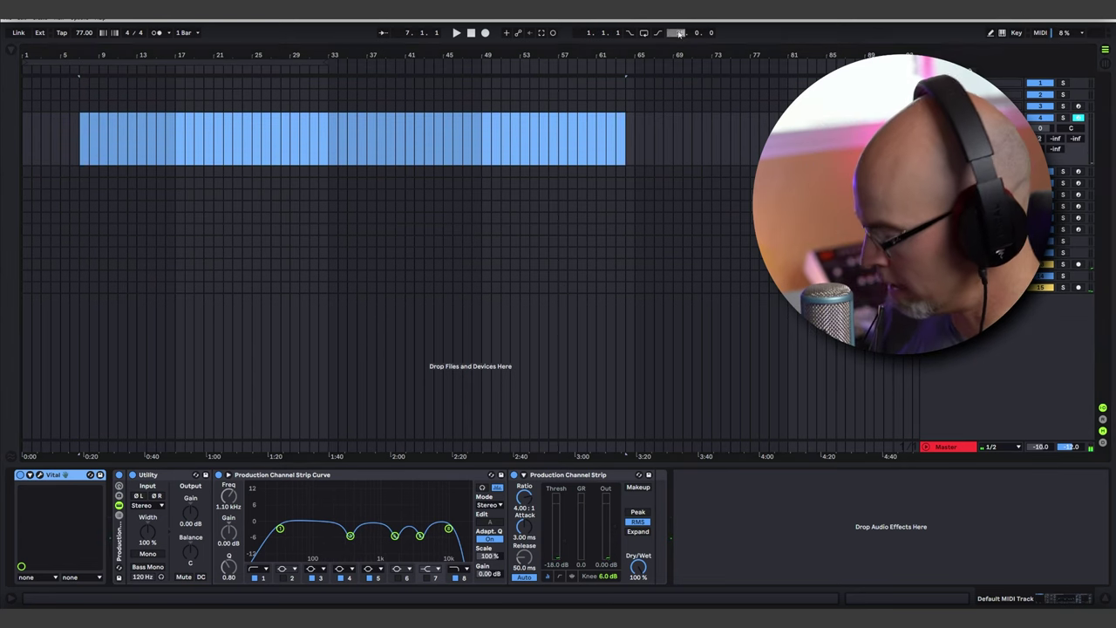
{"action": "type", "text": "250. 0. 0"}
{"action": "key", "text": "Return"}
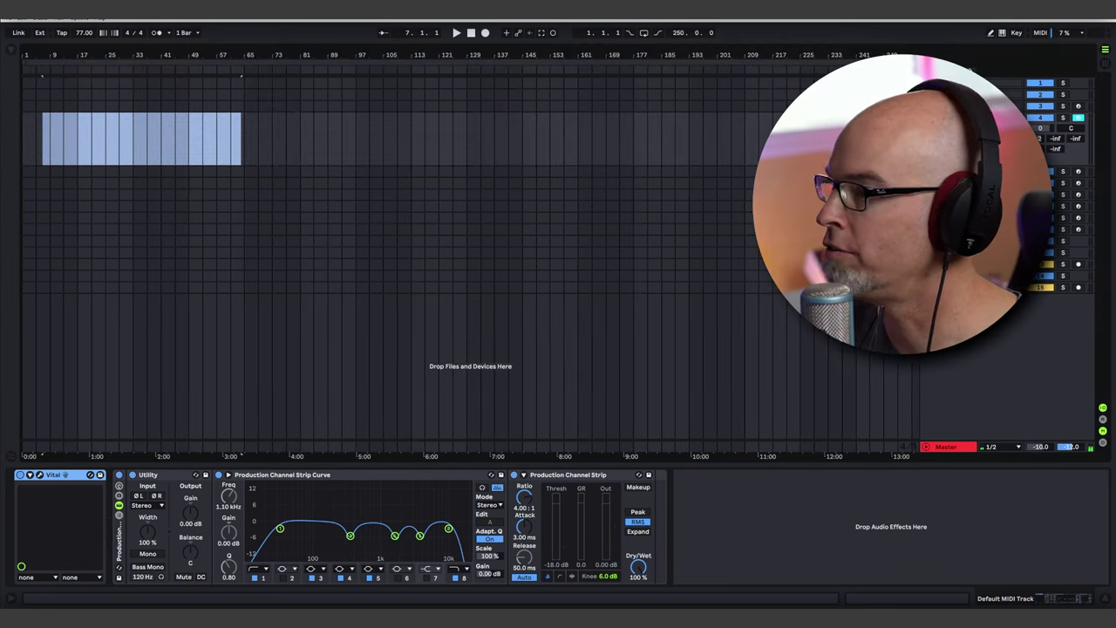
Step: Create an empty 64-bar MIDI clip starting at bar 1 on the Vital track and color it blue
{"action": "left_click_drag", "start_coordinate": [236, 138], "coordinate": [21, 122]}
{"action": "key", "text": "ctrl+shift+m"}
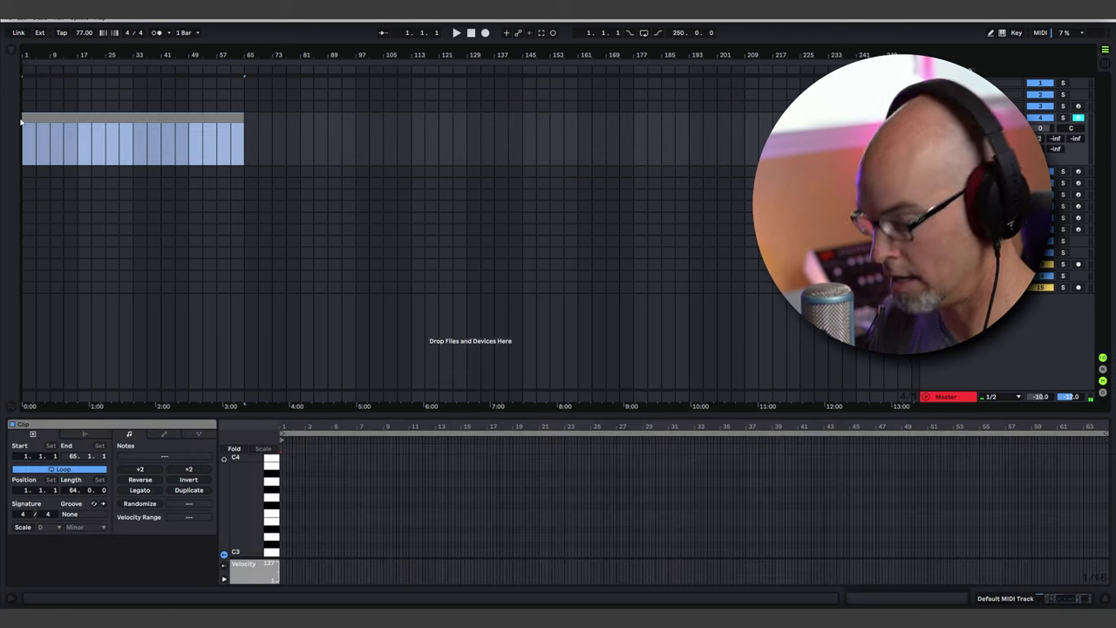
{"action": "right_click", "coordinate": [158, 427]}
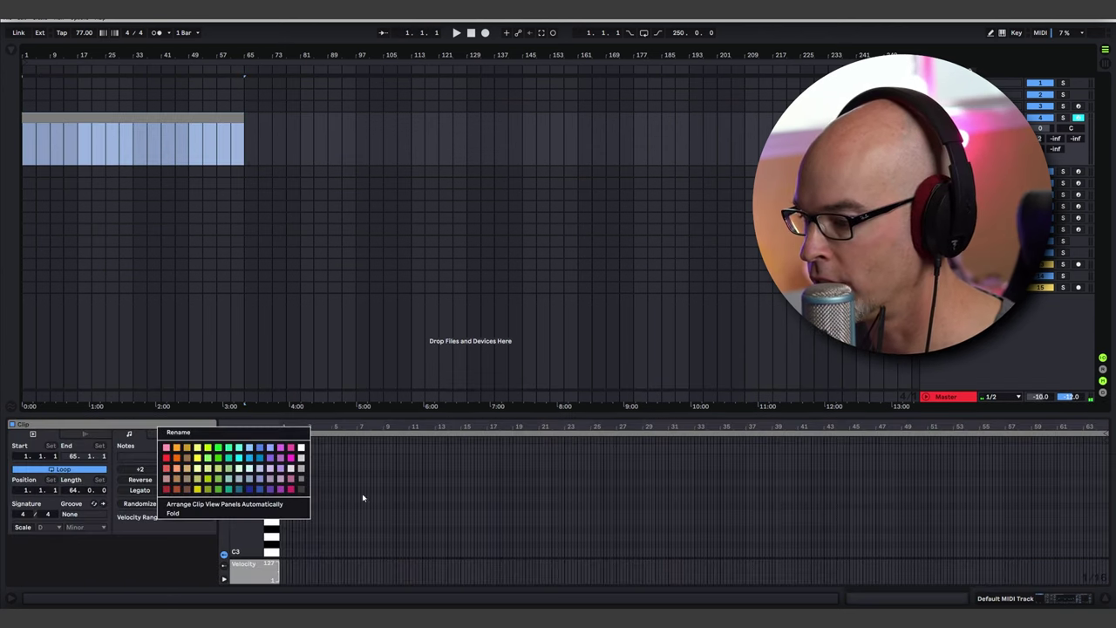
{"action": "left_click", "coordinate": [269, 459]}
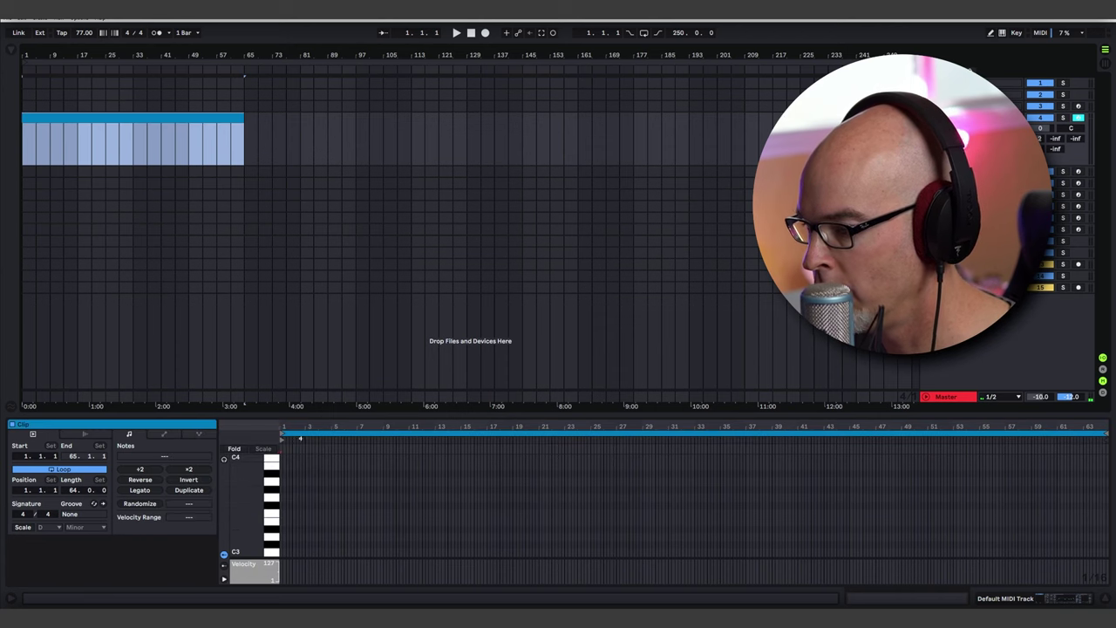
Step: Enlarge the note editor, enable the D Minor scale for the clip and show only the scale's keys
{"action": "left_click_drag", "start_coordinate": [301, 415], "coordinate": [301, 253]}
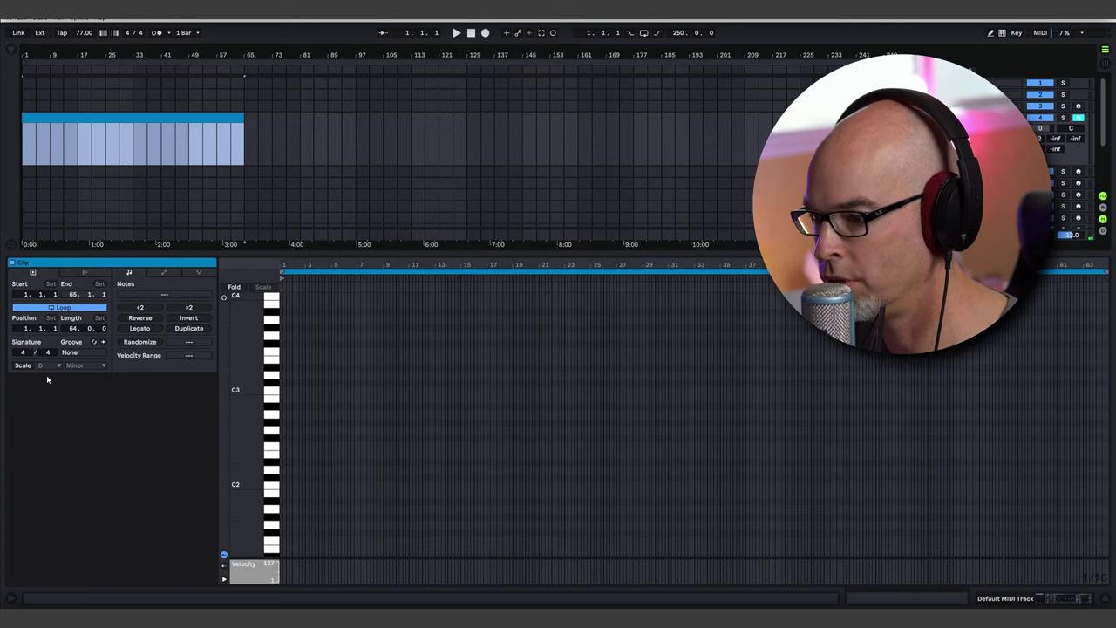
{"action": "left_click", "coordinate": [23, 365]}
{"action": "left_click", "coordinate": [271, 288]}
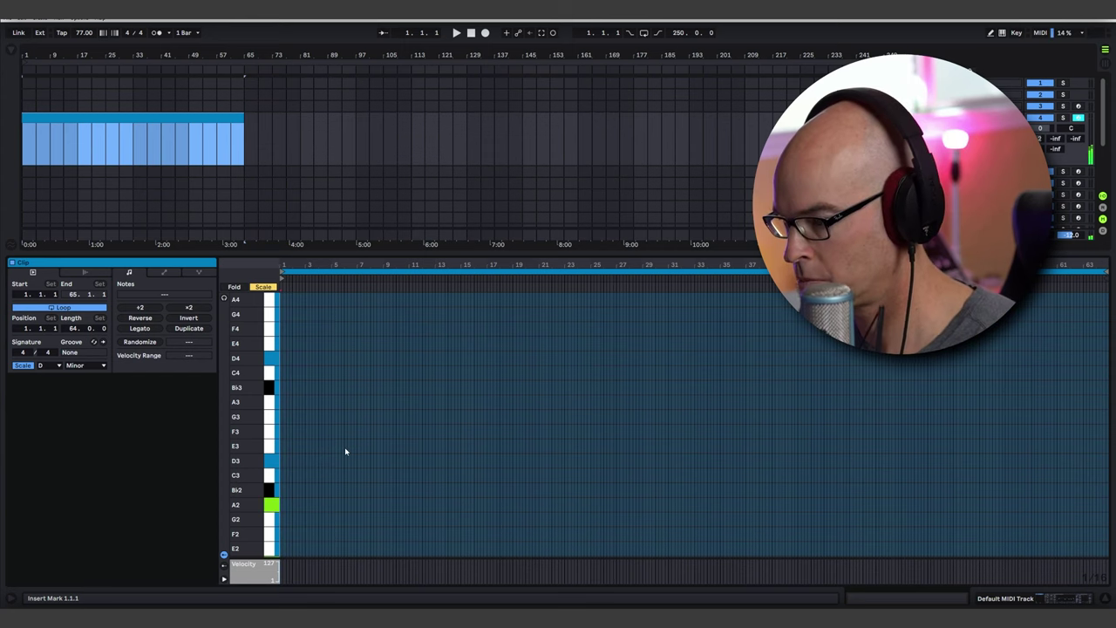
Step: Turn the note grid off and enable Draw Mode for freehand note placement in the lower octaves
{"action": "left_click_drag", "start_coordinate": [260, 397], "coordinate": [249, 428]}
{"action": "right_click", "coordinate": [344, 515]}
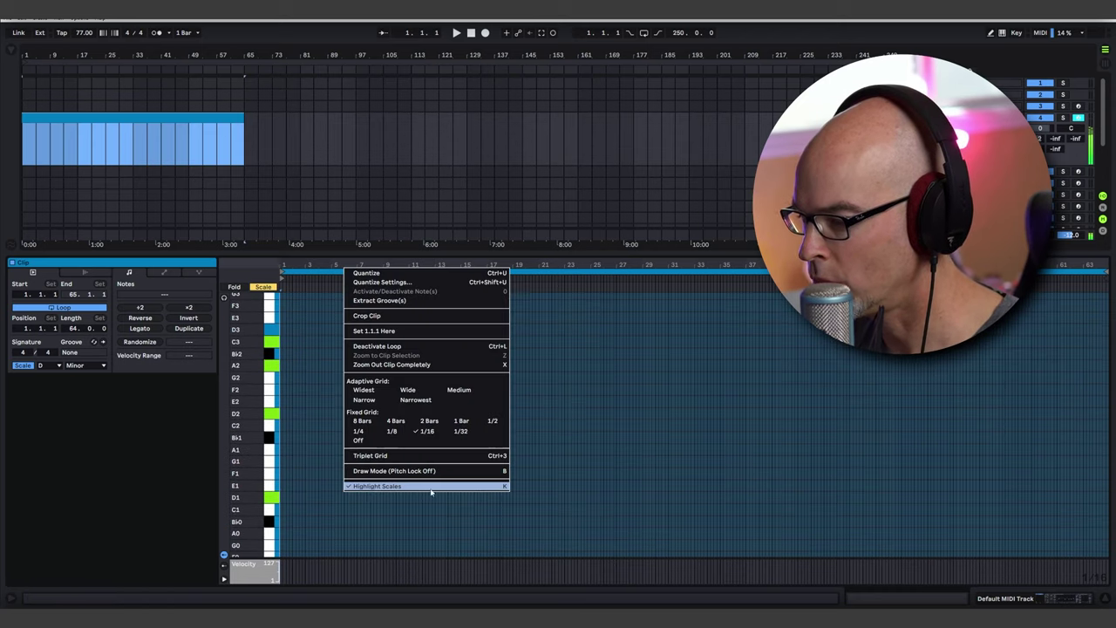
{"action": "left_click", "coordinate": [408, 441]}
{"action": "right_click", "coordinate": [313, 483]}
{"action": "key", "text": "Up"}
{"action": "key", "text": "Up"}
{"action": "key", "text": "Return"}
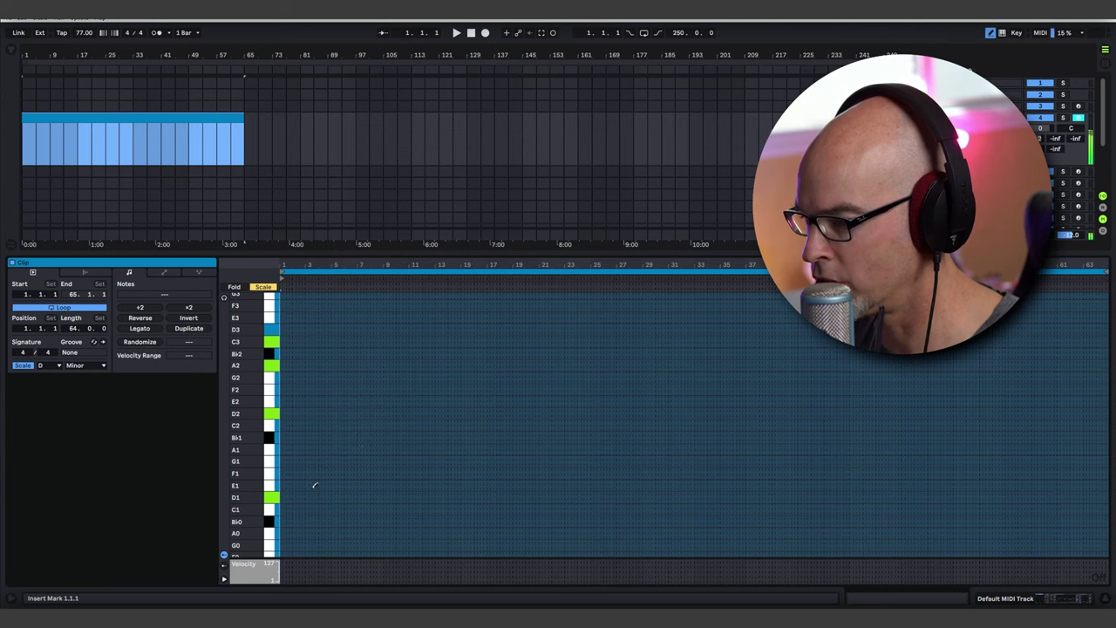
Step: Draw staggered long notes on D1, D2, A2, C3, B♭3 and A3 across roughly the clip's first 20 bars
{"action": "mouse_move", "coordinate": [282, 496]}
{"action": "left_mouse_down"}
{"action": "mouse_move", "coordinate": [539, 499]}
{"action": "mouse_move", "coordinate": [535, 538]}
{"action": "left_mouse_up"}
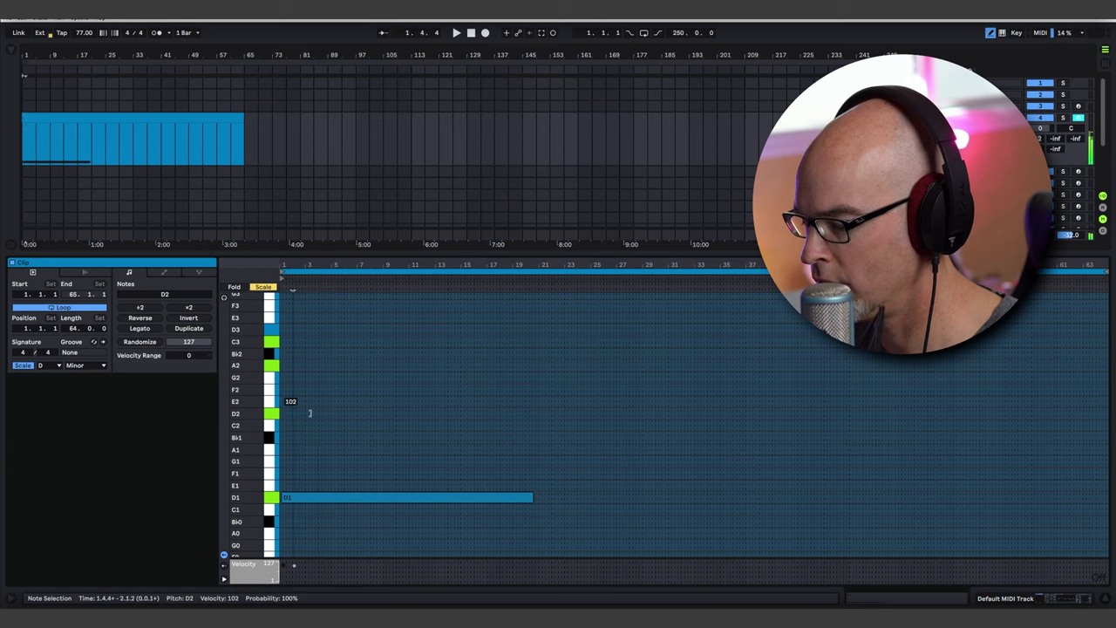
{"action": "mouse_move", "coordinate": [294, 413]}
{"action": "left_mouse_down"}
{"action": "mouse_move", "coordinate": [458, 412]}
{"action": "mouse_move", "coordinate": [416, 424]}
{"action": "left_mouse_up"}
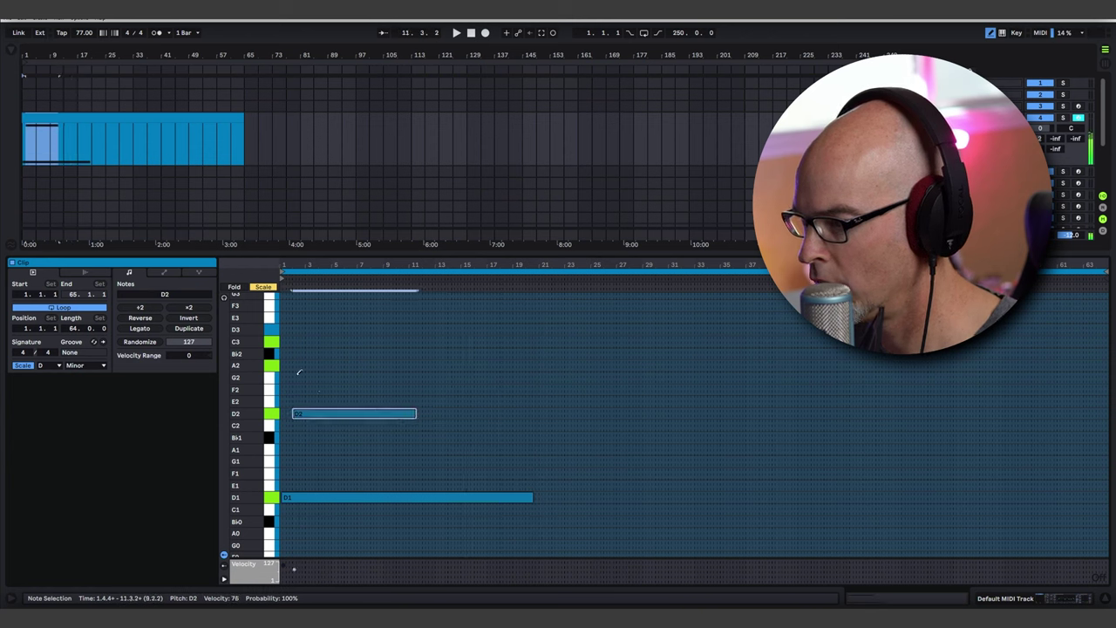
{"action": "left_click_drag", "start_coordinate": [297, 366], "coordinate": [364, 370]}
{"action": "mouse_move", "coordinate": [304, 342]}
{"action": "left_mouse_down"}
{"action": "mouse_move", "coordinate": [443, 348]}
{"action": "mouse_move", "coordinate": [430, 357]}
{"action": "left_mouse_up"}
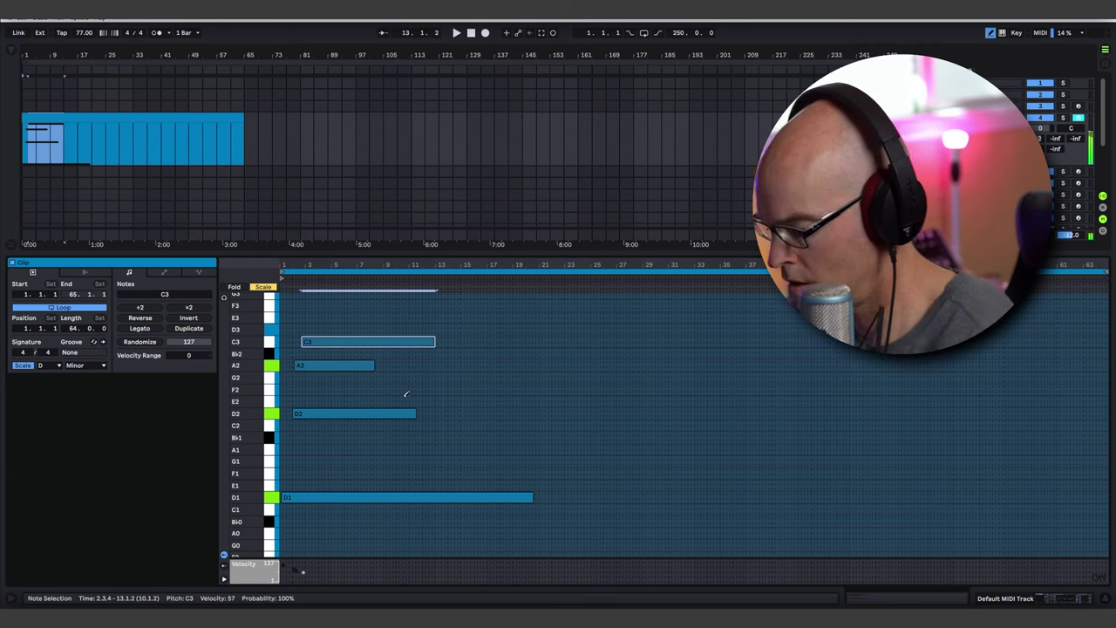
{"action": "scroll", "coordinate": [462, 348], "scroll_direction": "up", "scroll_amount": 3}
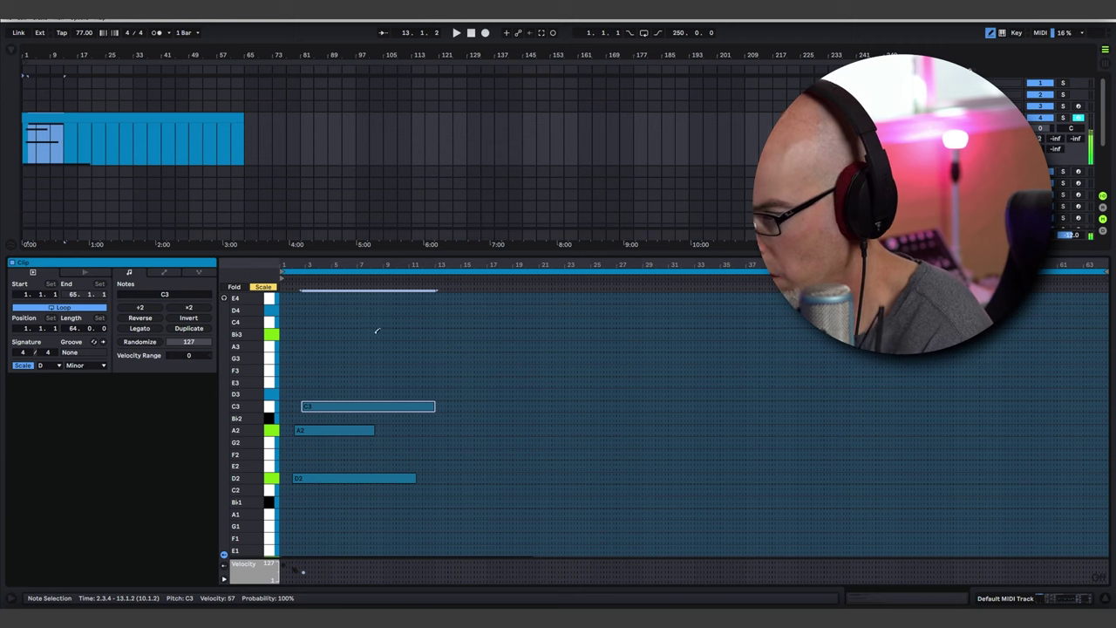
{"action": "left_click_drag", "start_coordinate": [376, 333], "coordinate": [501, 353]}
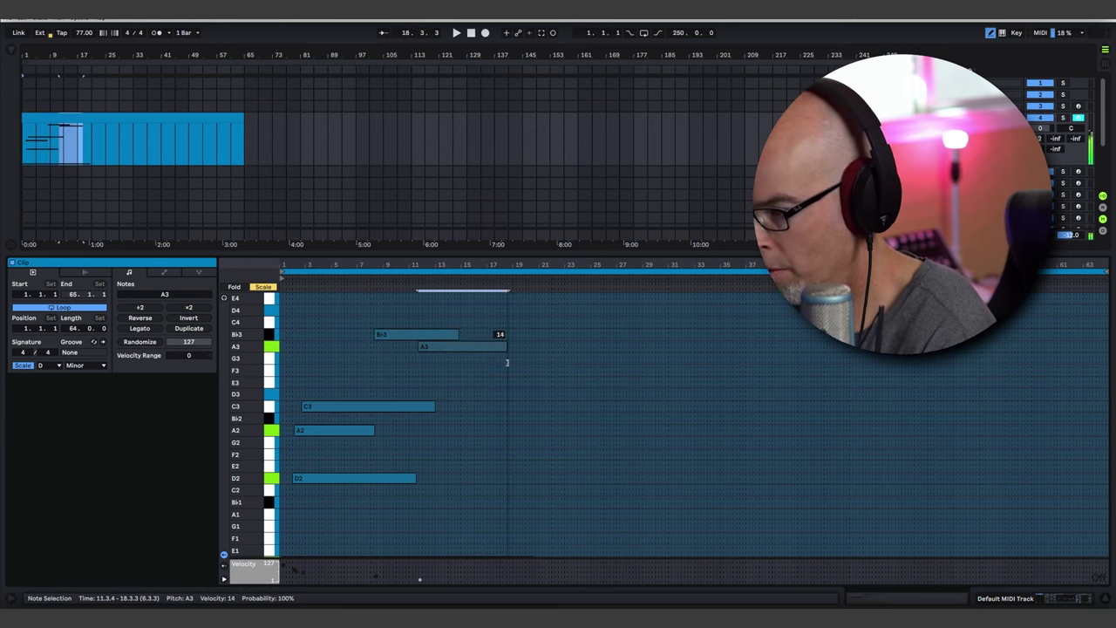
{"action": "scroll", "coordinate": [497, 429], "scroll_direction": "down", "scroll_amount": 3}
{"action": "scroll", "coordinate": [496, 423], "scroll_direction": "up", "scroll_amount": 2}
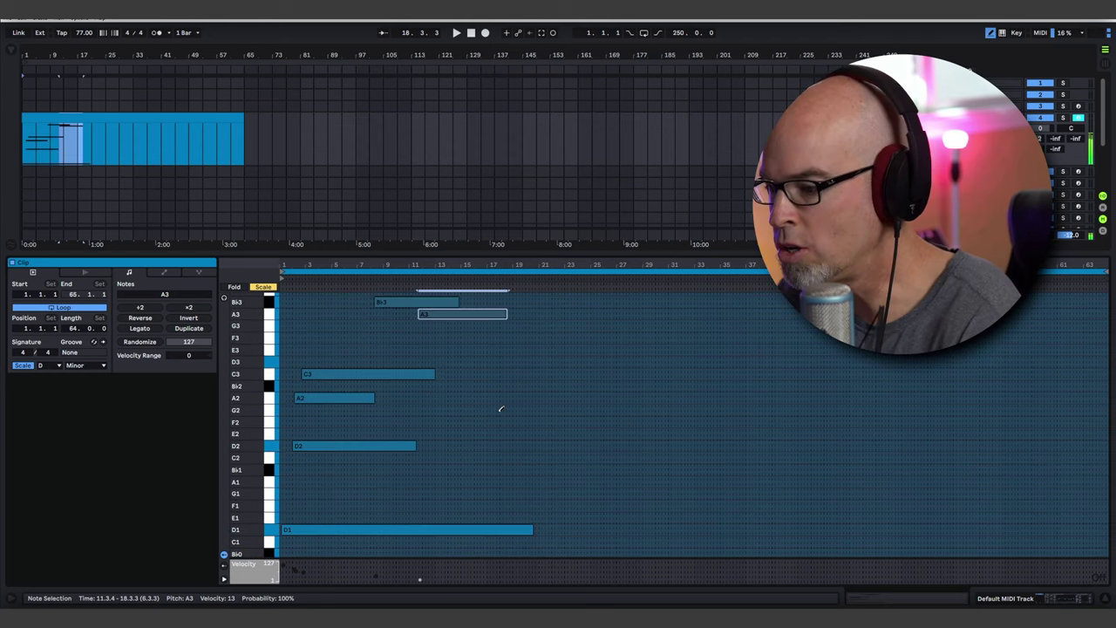
Step: Play the clip from the start and lower the track volume to -4.3 dB
{"action": "key", "text": "space"}
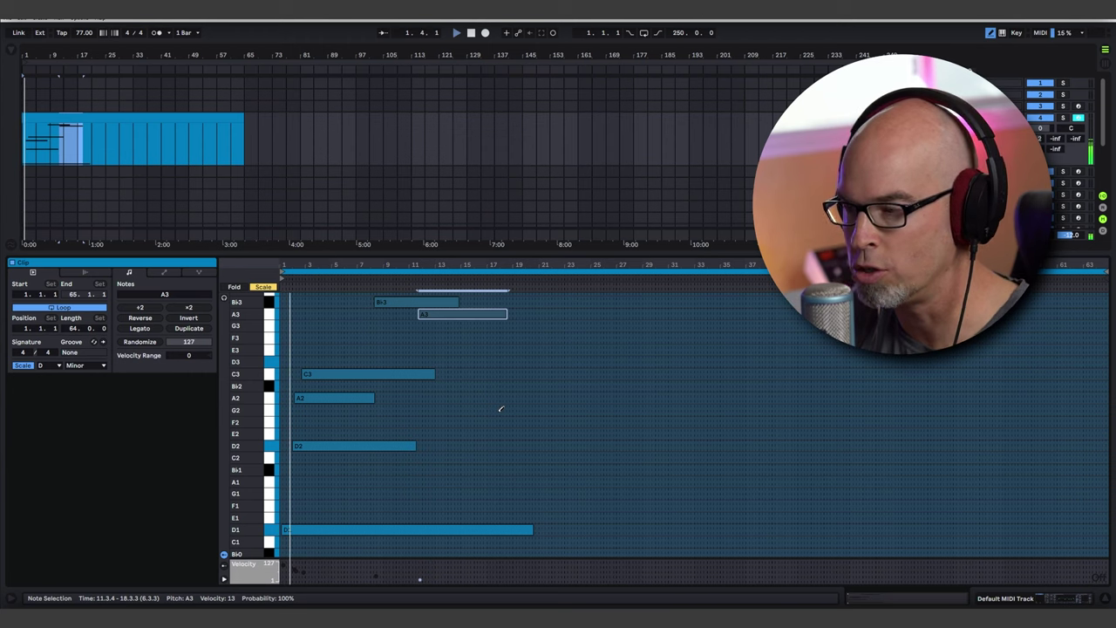
{"action": "left_click_drag", "start_coordinate": [1040, 128], "coordinate": [1040, 145]}
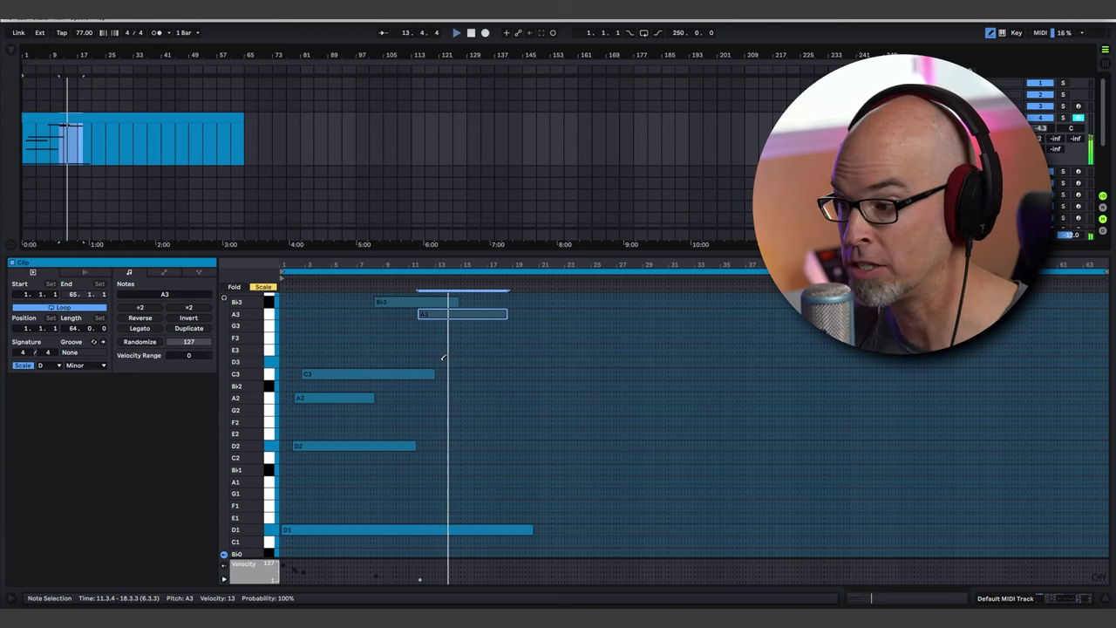
Step: Reopen the Vital window and modulate LFO 1's modulation amount with Random 2, set to Perlin at 2/1
{"action": "key", "text": "shift+Tab"}
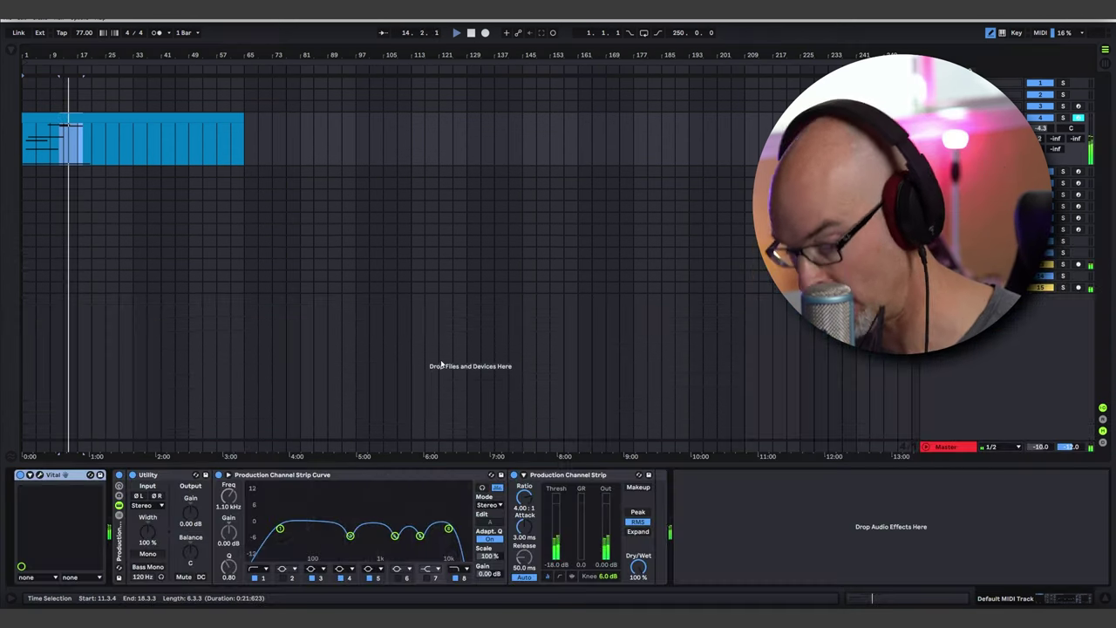
{"action": "left_click", "coordinate": [30, 475]}
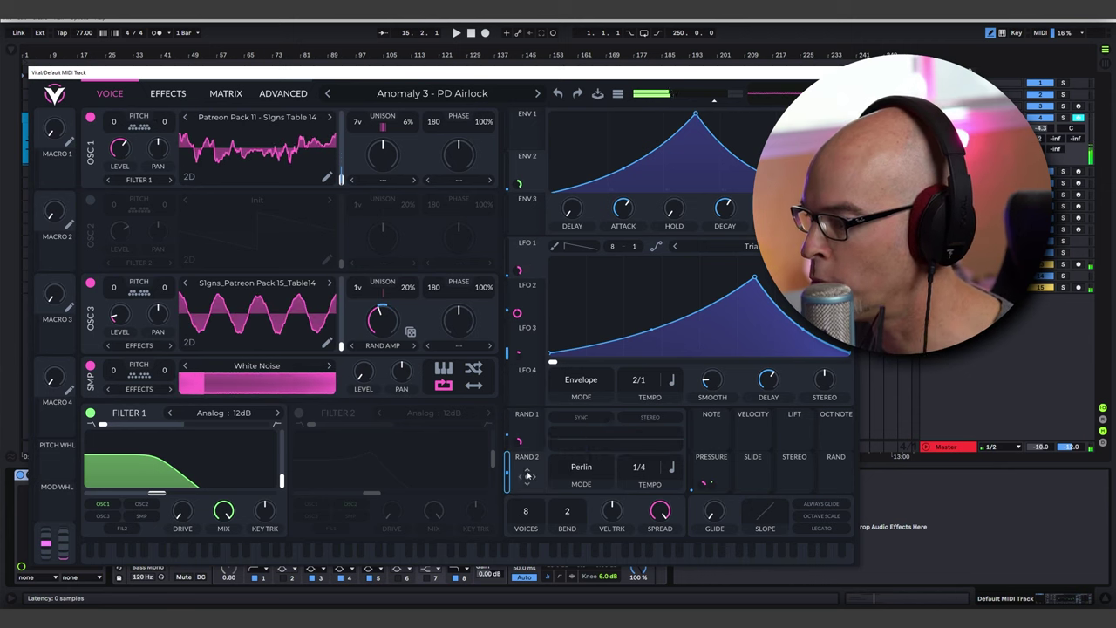
{"action": "left_click", "coordinate": [581, 468]}
{"action": "left_click", "coordinate": [565, 486]}
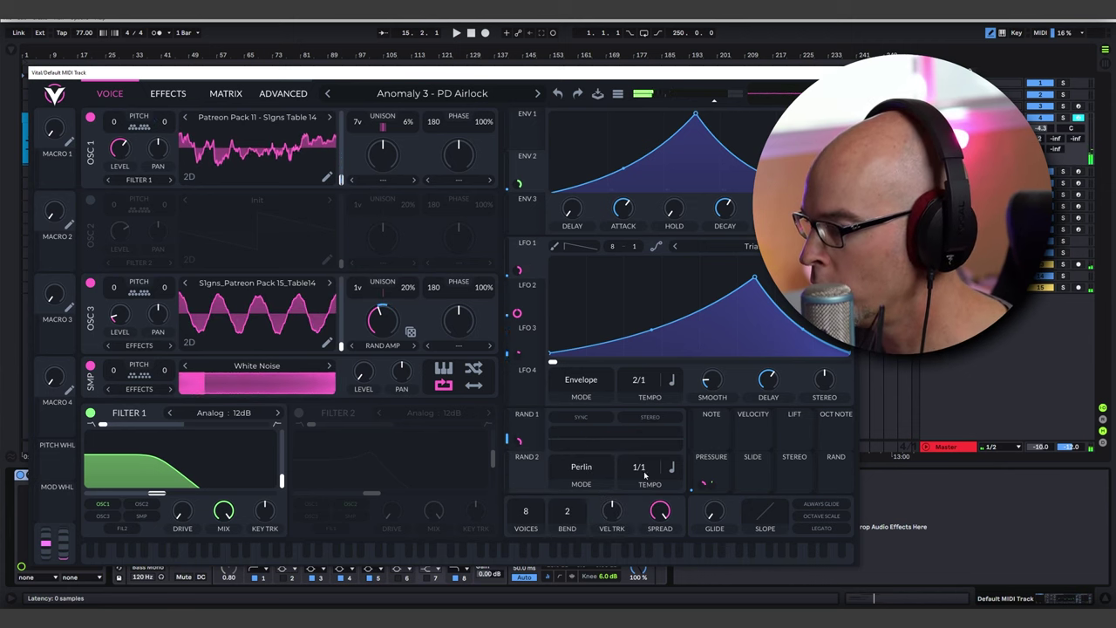
{"action": "left_click_drag", "start_coordinate": [527, 476], "coordinate": [518, 272]}
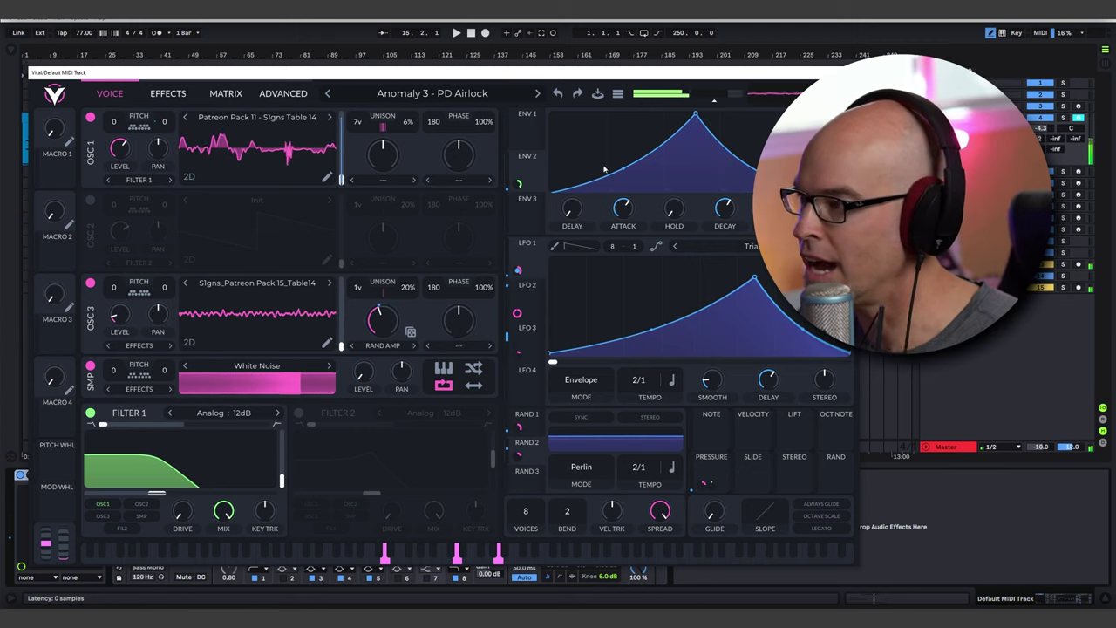
Step: Return to the clip's notes, start A2 and C3 later, with C3 at about bar 6, and extend D2 to about bar 28
{"action": "key", "text": "ctrl+alt+p"}
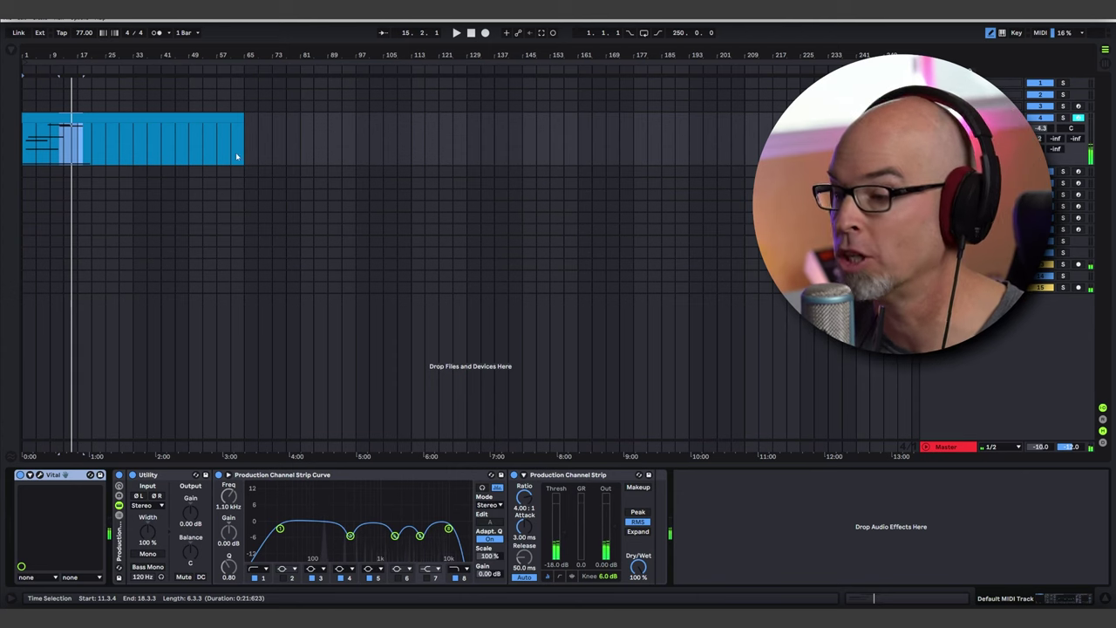
{"action": "double_click", "coordinate": [108, 122]}
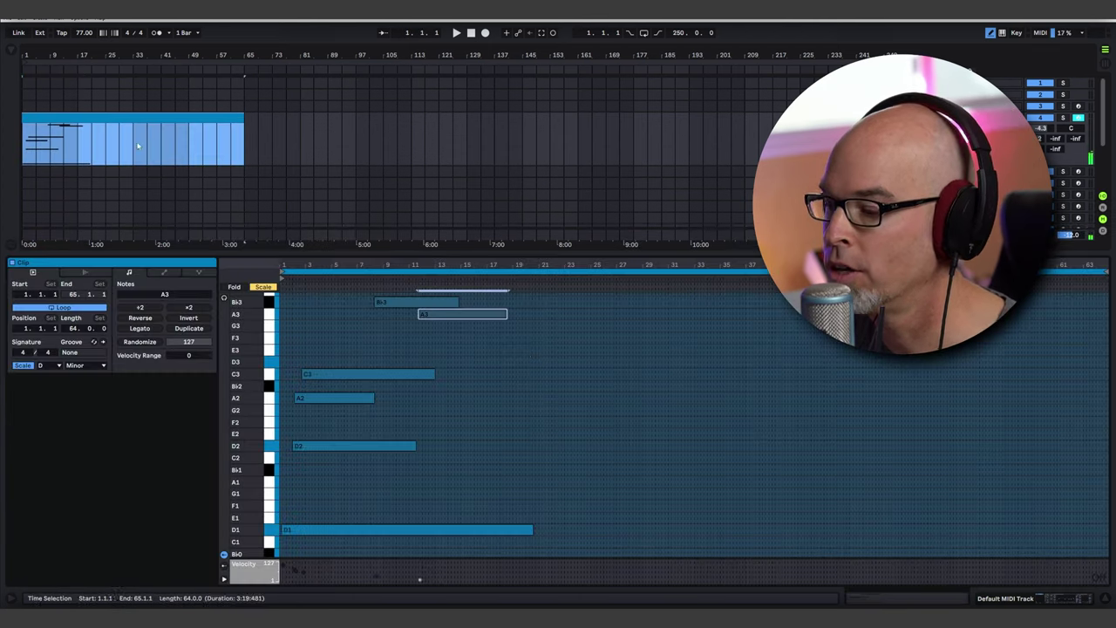
{"action": "left_click_drag", "start_coordinate": [525, 253], "coordinate": [525, 202]}
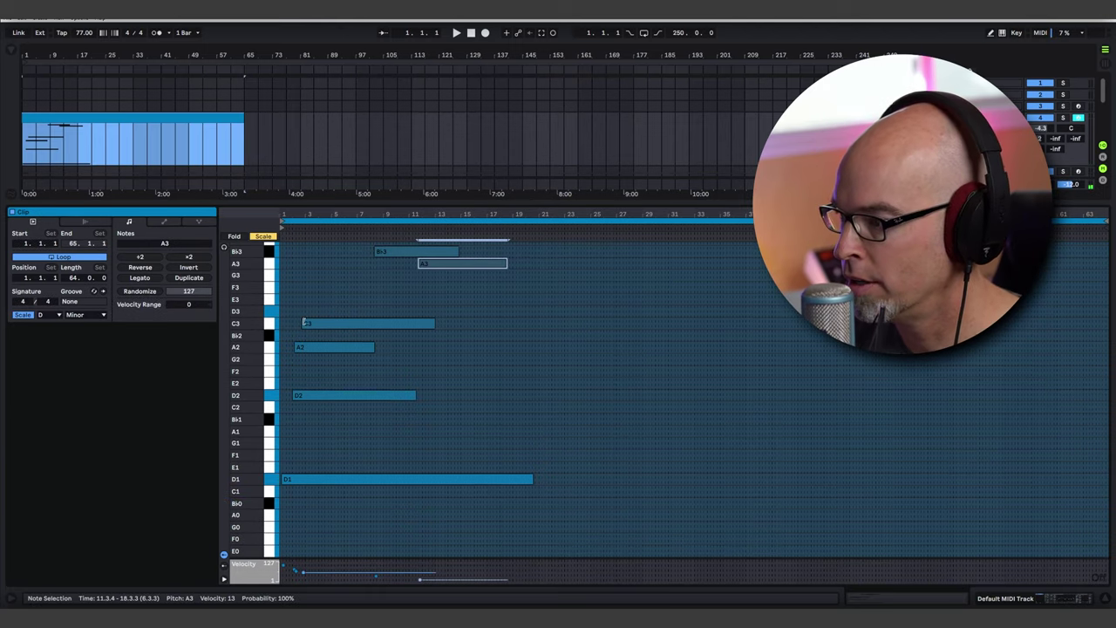
{"action": "left_click_drag", "start_coordinate": [305, 323], "coordinate": [317, 349]}
{"action": "left_click_drag", "start_coordinate": [375, 325], "coordinate": [401, 326]}
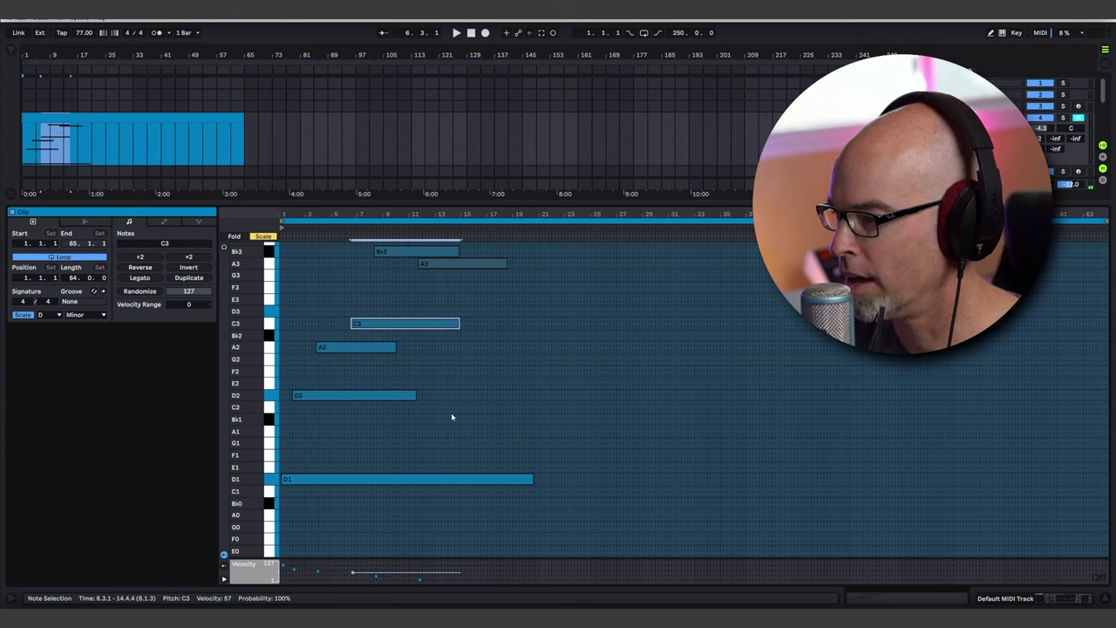
{"action": "left_click_drag", "start_coordinate": [416, 395], "coordinate": [636, 404]}
Step: Draw overlapping long notes on D3, E3 and G3 between about bars 18 and 32
{"action": "key", "text": "b"}
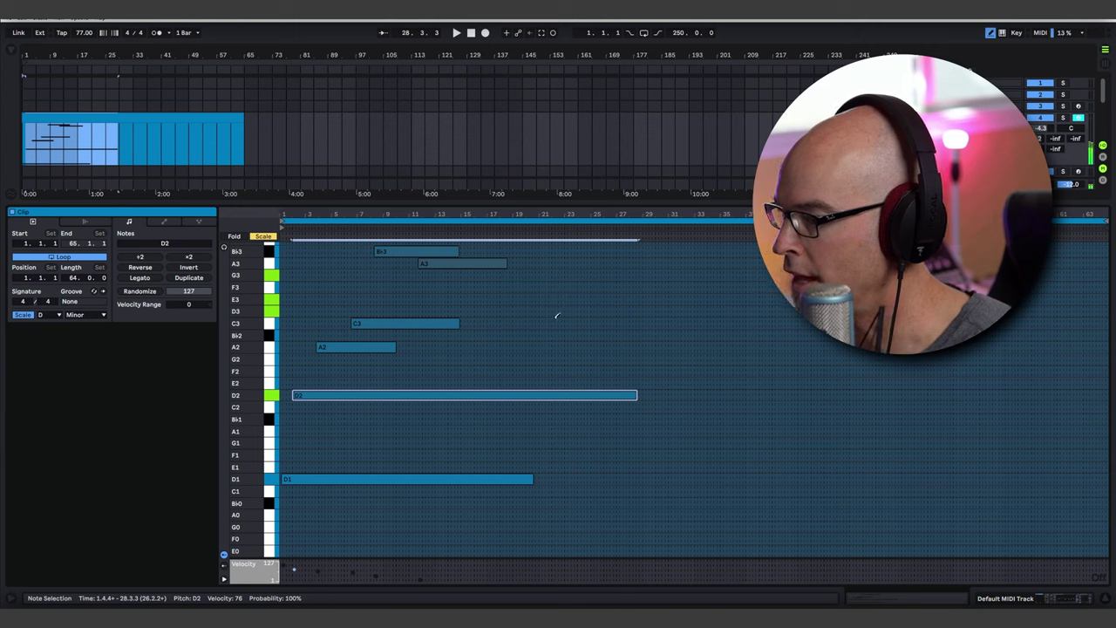
{"action": "left_click_drag", "start_coordinate": [523, 312], "coordinate": [678, 308]}
{"action": "left_click_drag", "start_coordinate": [553, 299], "coordinate": [661, 299]}
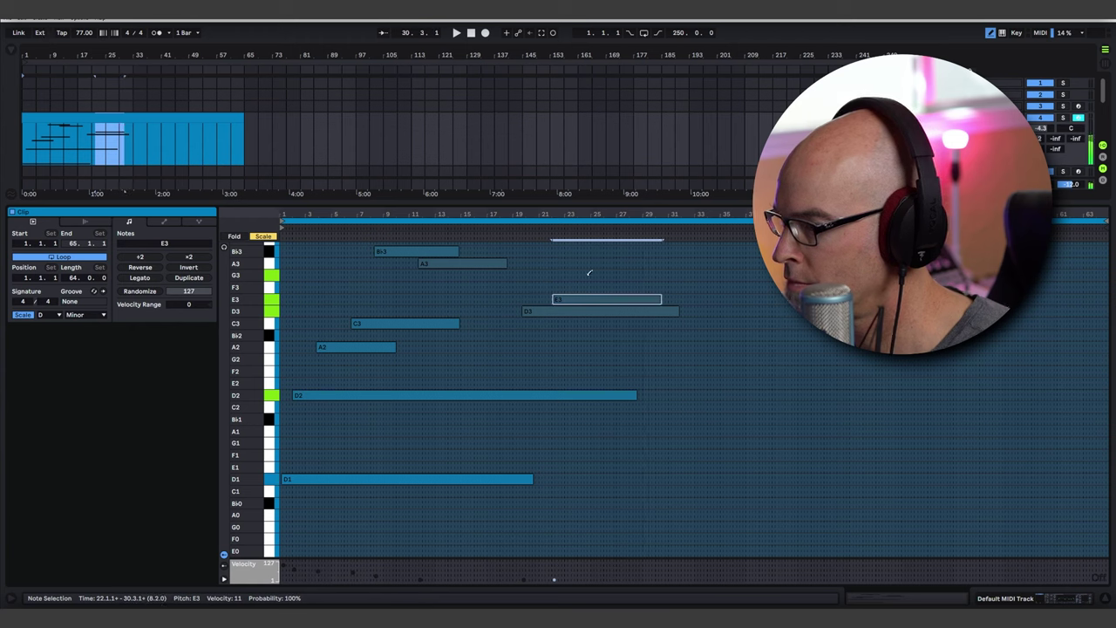
{"action": "mouse_move", "coordinate": [504, 274]}
{"action": "left_mouse_down"}
{"action": "mouse_move", "coordinate": [645, 274]}
{"action": "mouse_move", "coordinate": [683, 242]}
{"action": "left_mouse_up"}
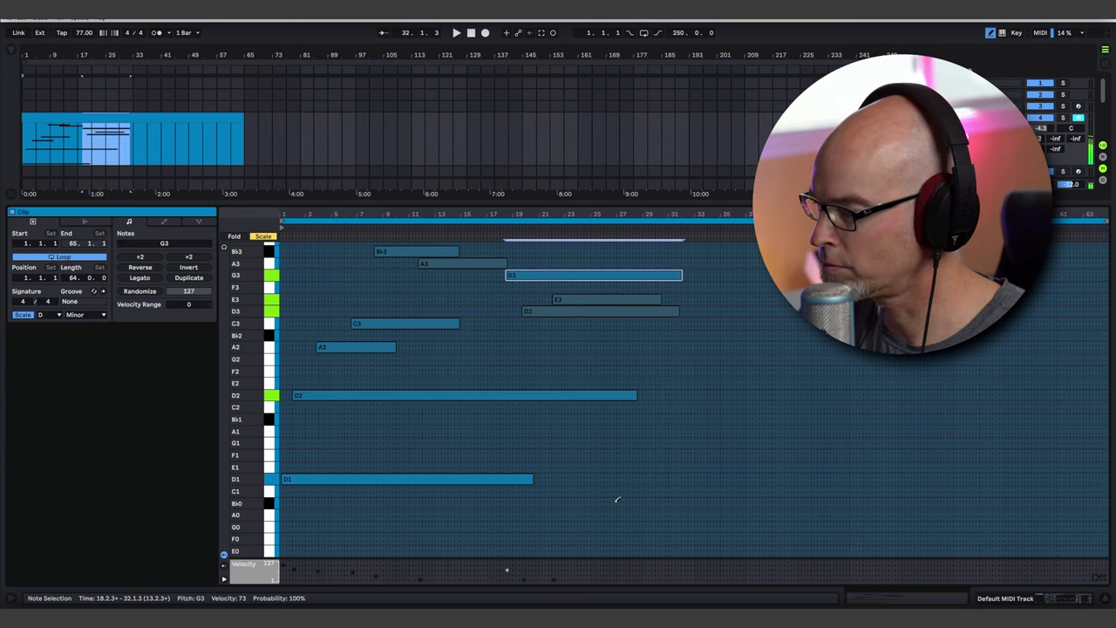
Step: Draw a D1 note from about bar 26 to 45, A3 from 33 to 41 and A2 from 37 to 42
{"action": "mouse_move", "coordinate": [610, 478]}
{"action": "left_mouse_down"}
{"action": "mouse_move", "coordinate": [1028, 468]}
{"action": "mouse_move", "coordinate": [816, 505]}
{"action": "mouse_move", "coordinate": [857, 506]}
{"action": "left_mouse_up"}
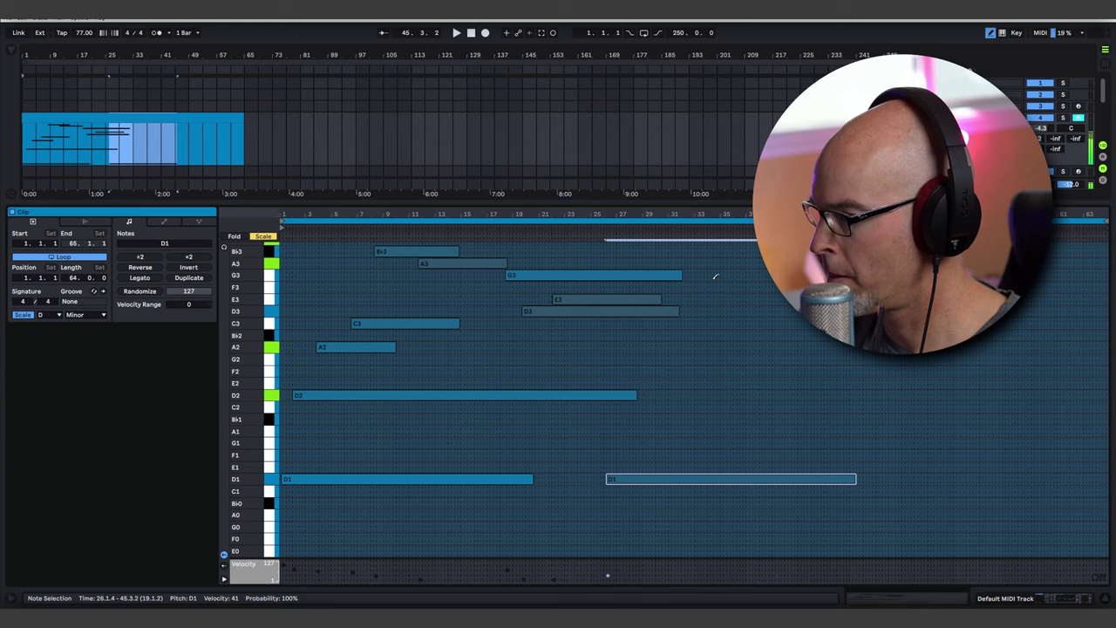
{"action": "left_click_drag", "start_coordinate": [707, 262], "coordinate": [807, 263]}
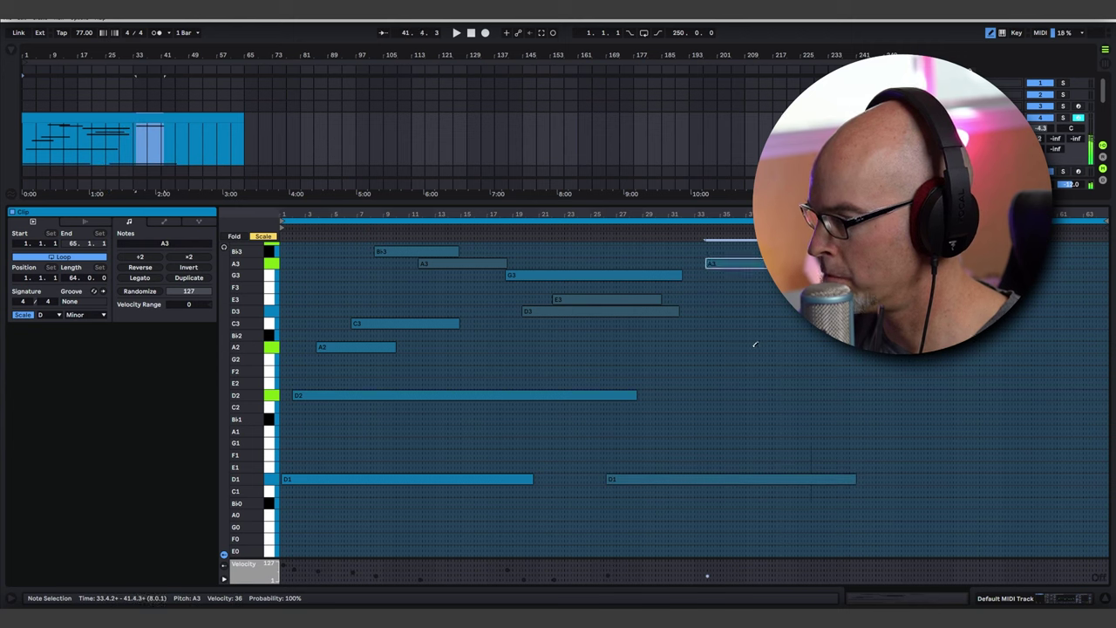
{"action": "left_click_drag", "start_coordinate": [755, 347], "coordinate": [821, 366]}
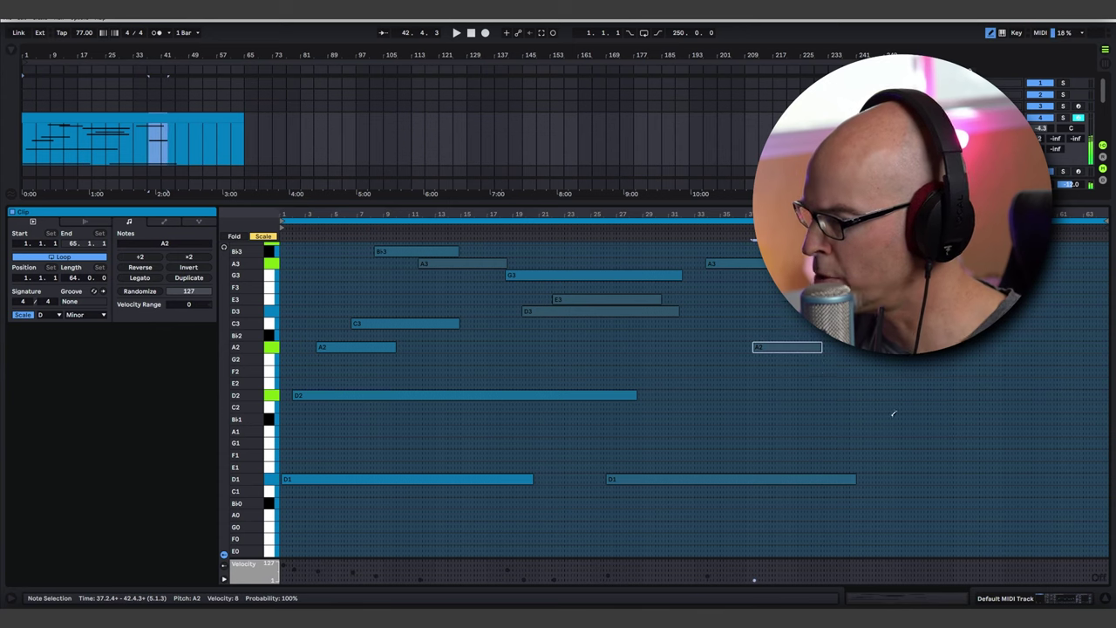
{"action": "scroll", "coordinate": [889, 407], "scroll_direction": "up", "scroll_amount": 5}
{"action": "scroll", "coordinate": [898, 388], "scroll_direction": "down", "scroll_amount": 4}
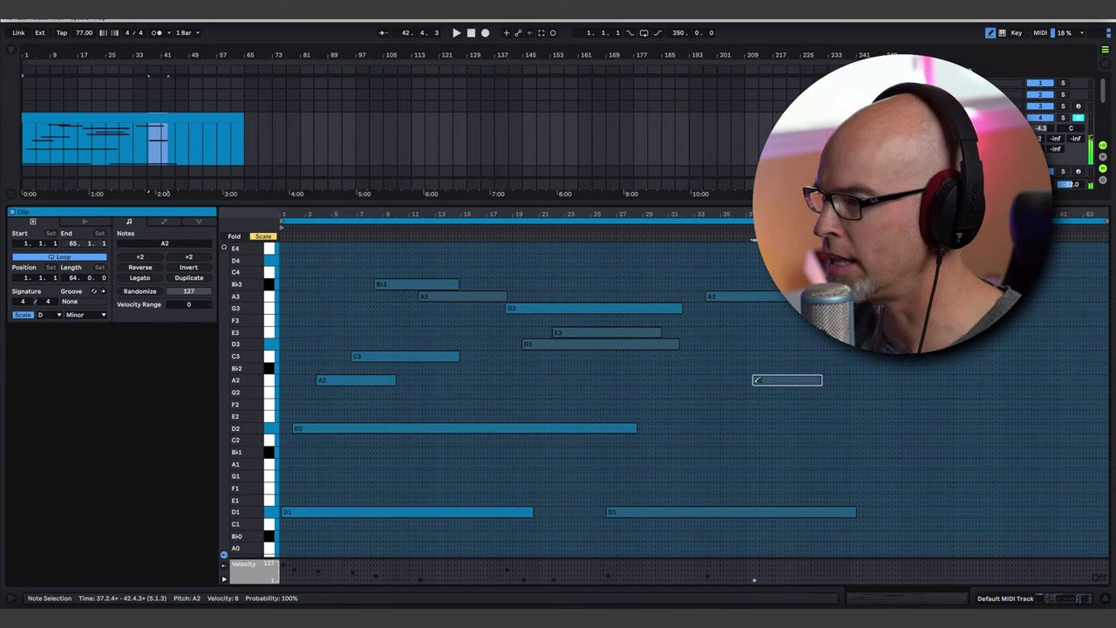
Step: Play the extended clip from the start, lower the track volume to -5.7 dB and shrink the note editor
{"action": "key", "text": "space"}
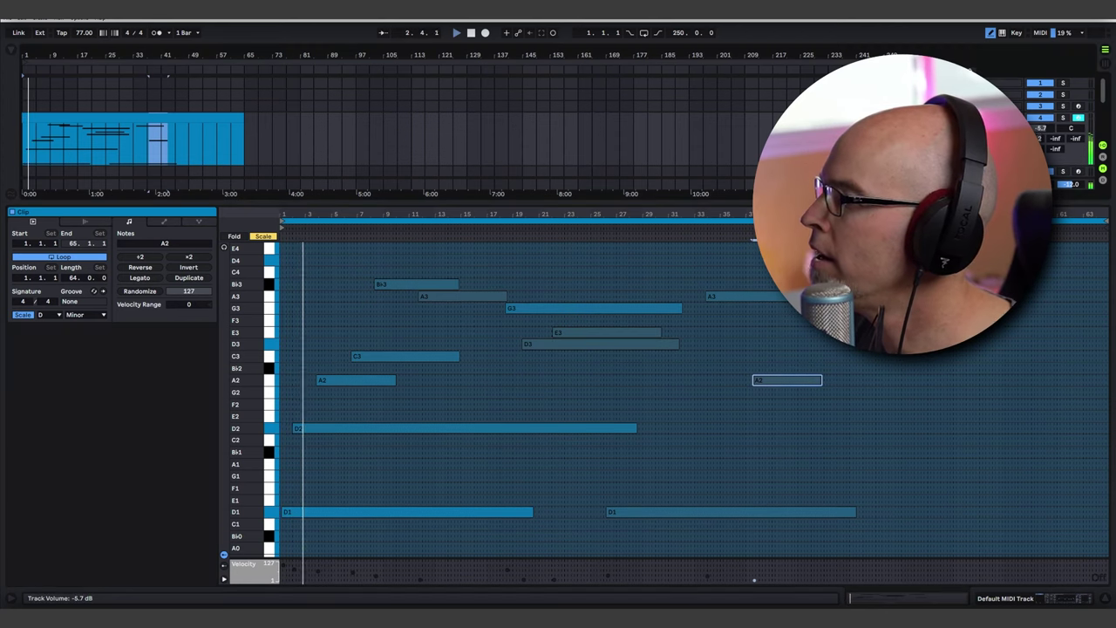
{"action": "left_click_drag", "start_coordinate": [558, 207], "coordinate": [558, 282]}
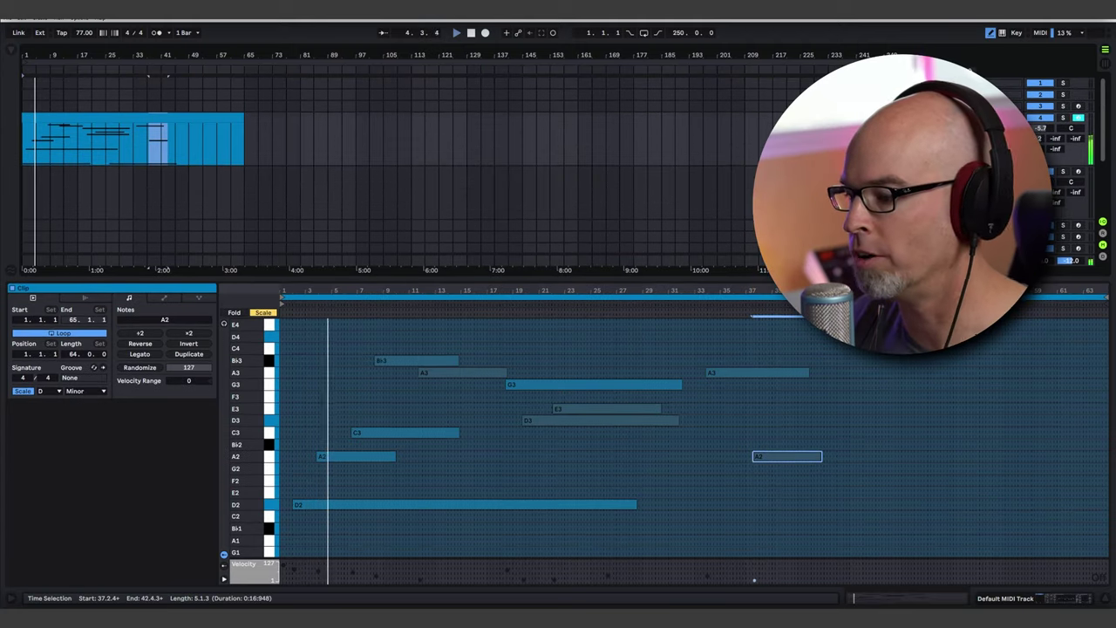
Step: Open the pad track's Vital synth and save the preset over its existing file
{"action": "key", "text": "shift+Tab"}
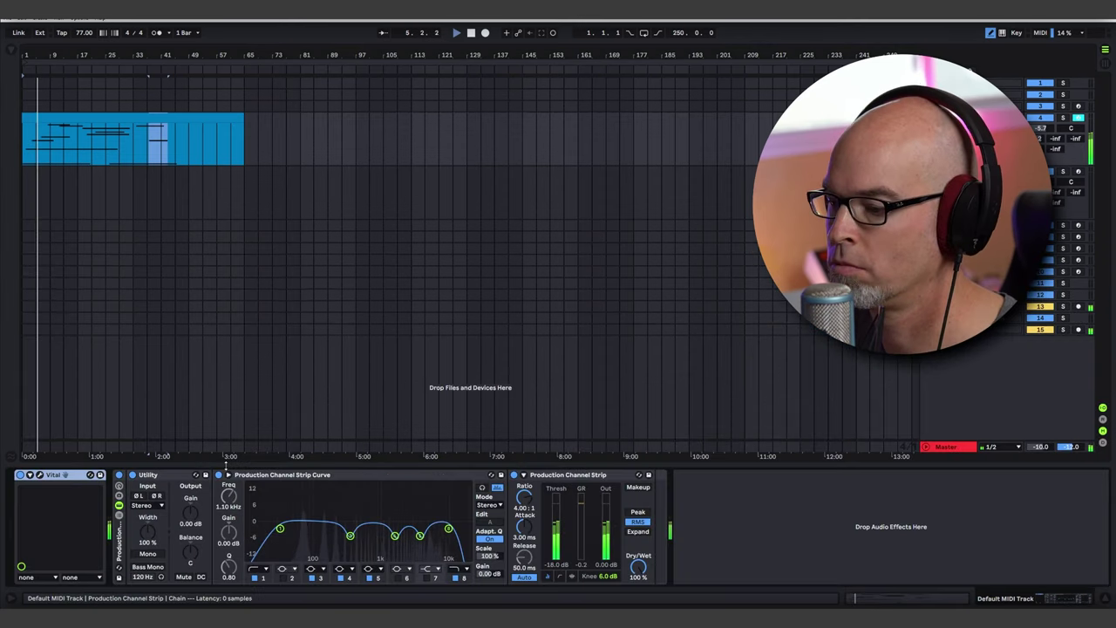
{"action": "left_click", "coordinate": [39, 474]}
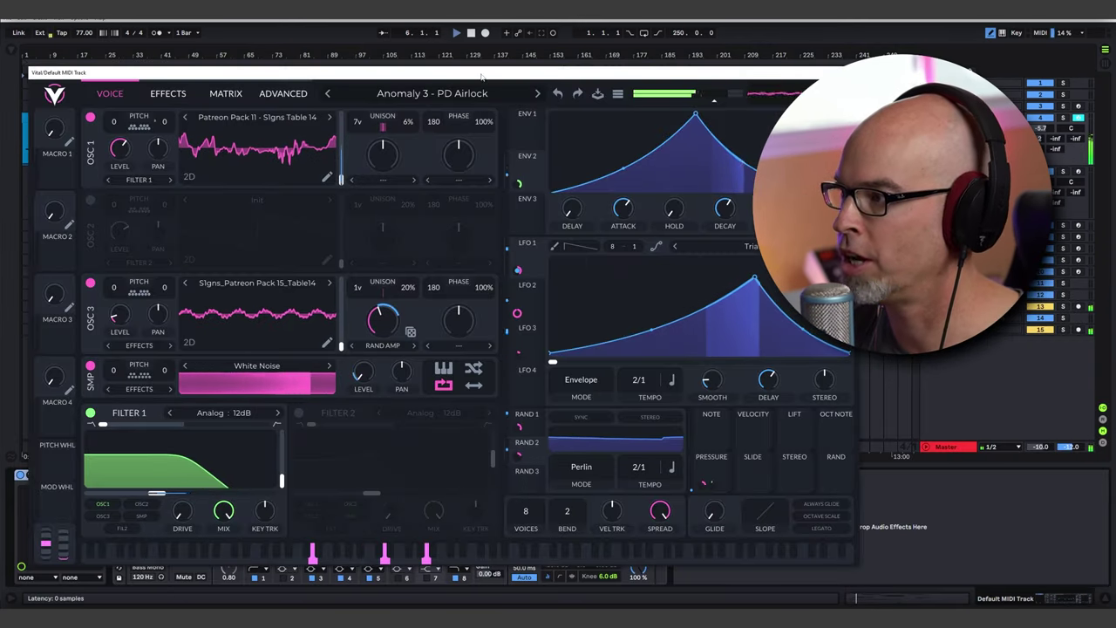
{"action": "left_click", "coordinate": [616, 74]}
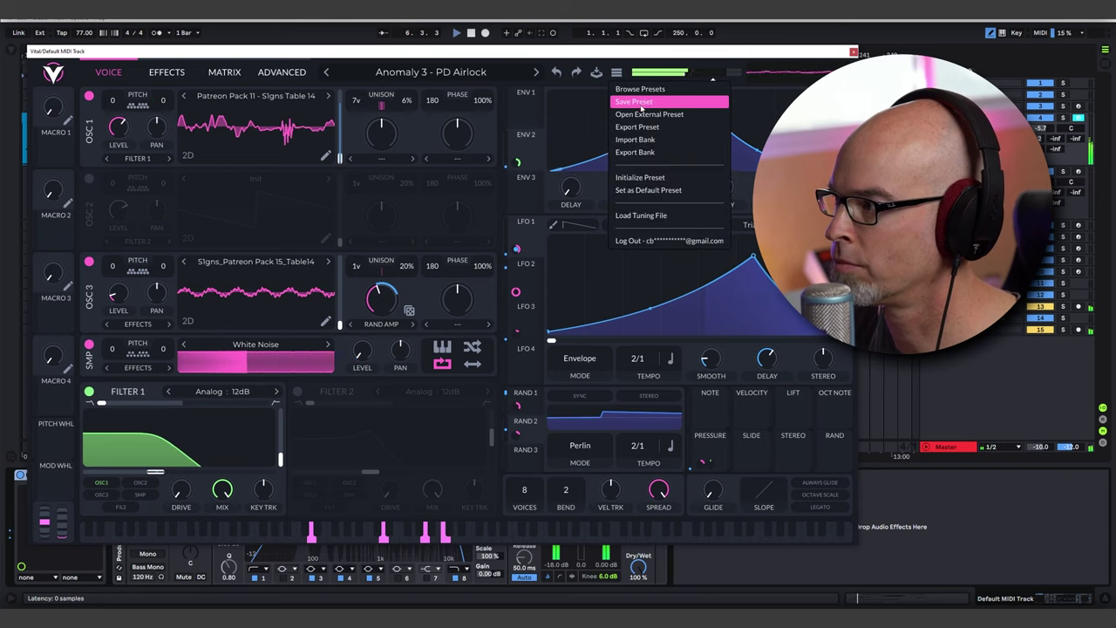
{"action": "left_click", "coordinate": [641, 102]}
{"action": "left_click", "coordinate": [520, 408]}
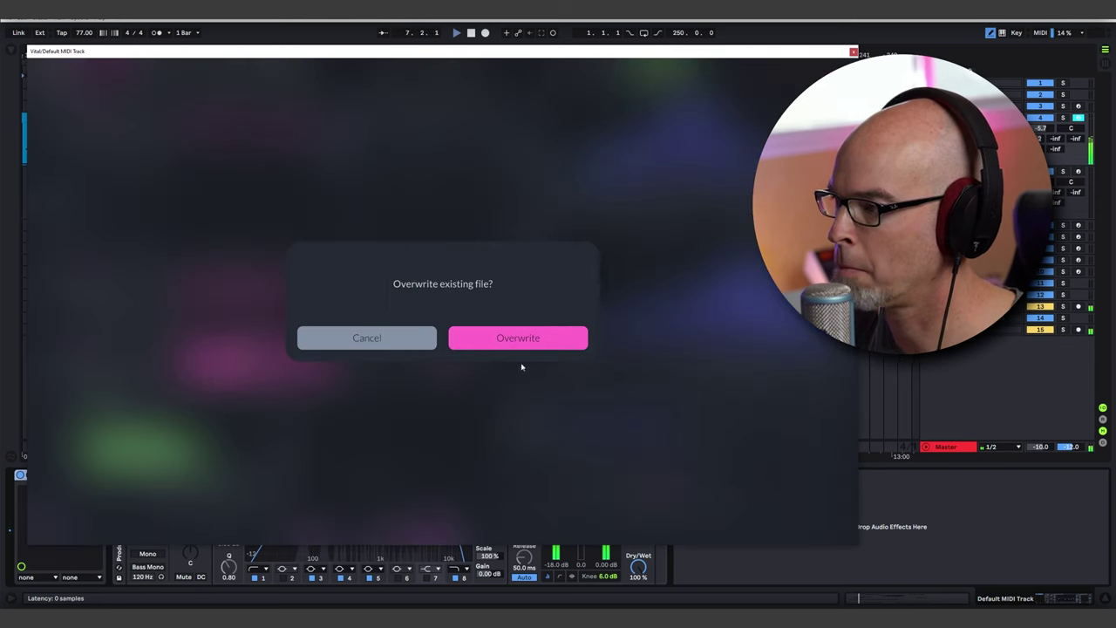
{"action": "left_click", "coordinate": [513, 336]}
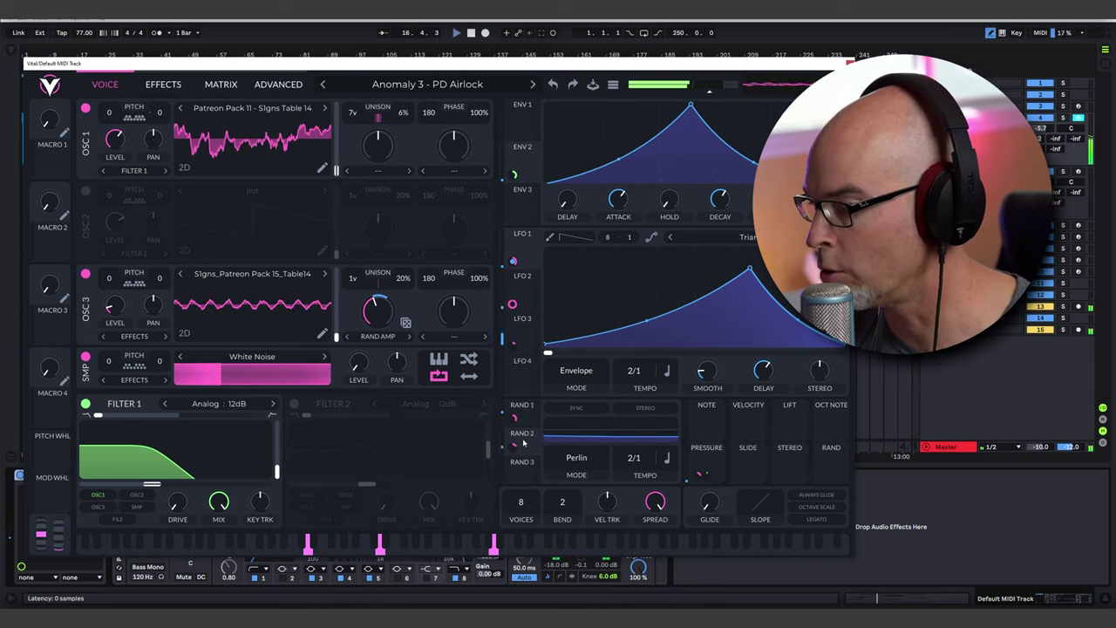
Step: Modulate oscillator 3's level with Random 2 in Vital, and shorten the pad's MIDI clip to 48 bars
{"action": "left_click_drag", "start_coordinate": [520, 445], "coordinate": [116, 318]}
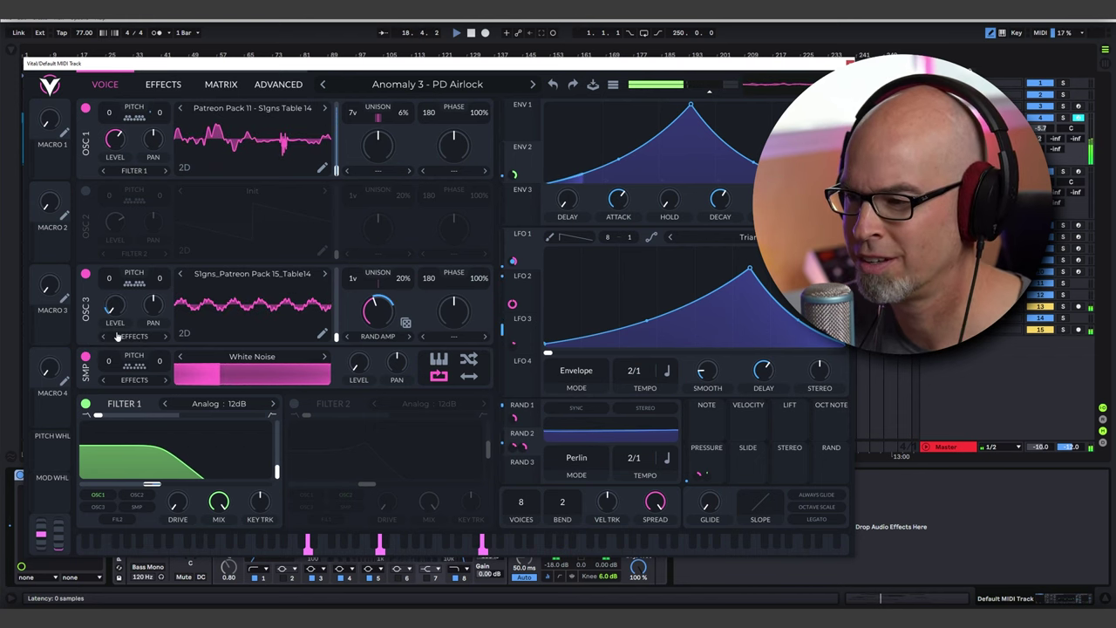
{"action": "mouse_move", "coordinate": [118, 336]}
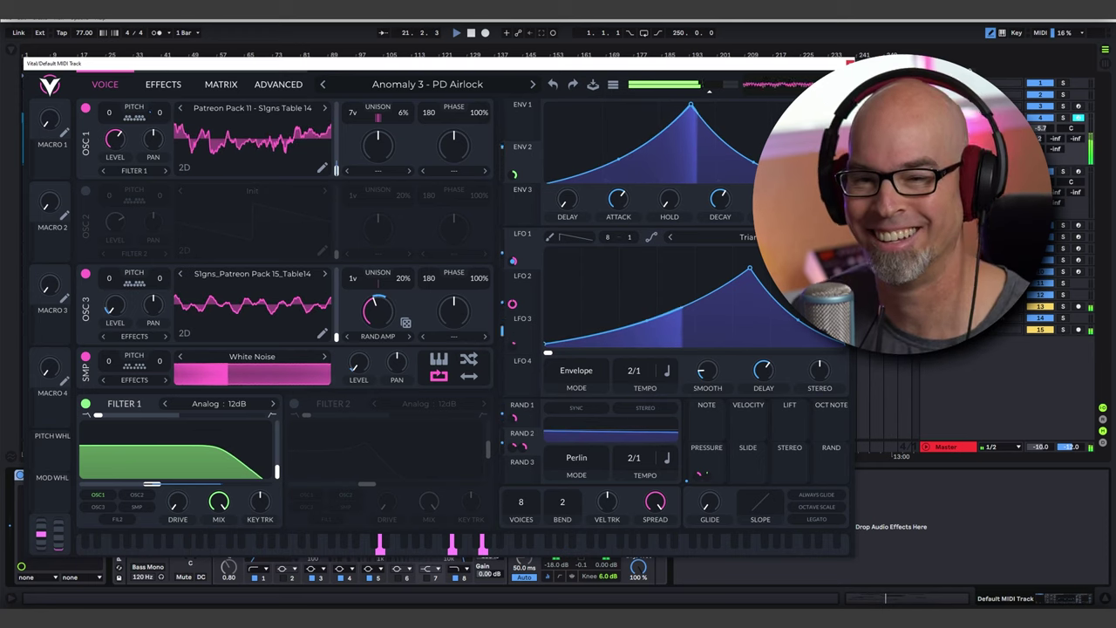
{"action": "key", "text": "ctrl+alt+p"}
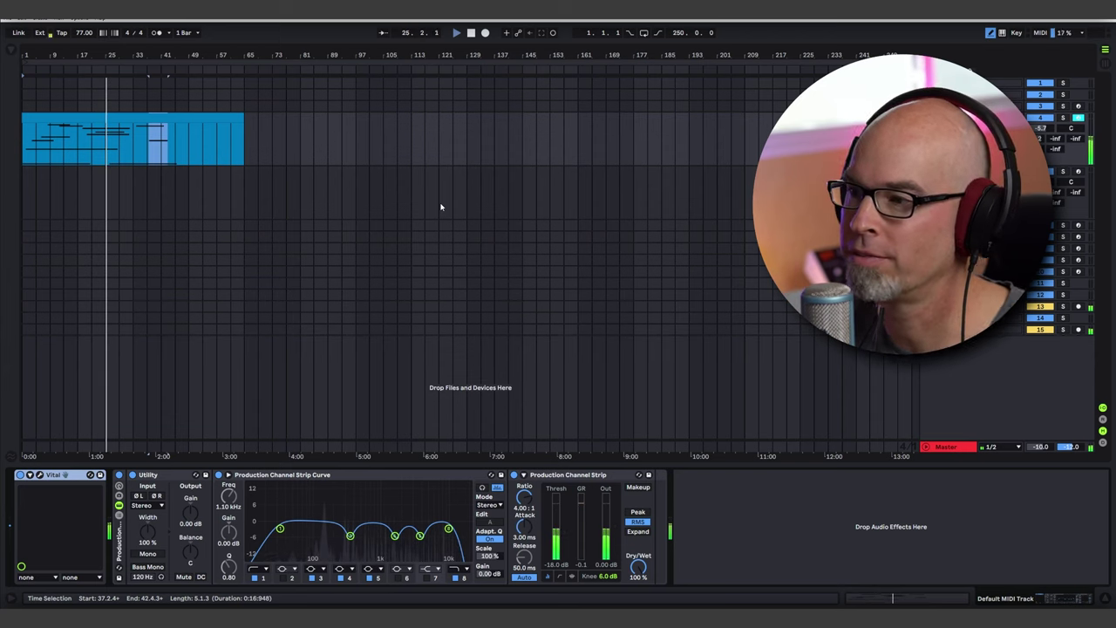
{"action": "left_click_drag", "start_coordinate": [243, 120], "coordinate": [188, 122]}
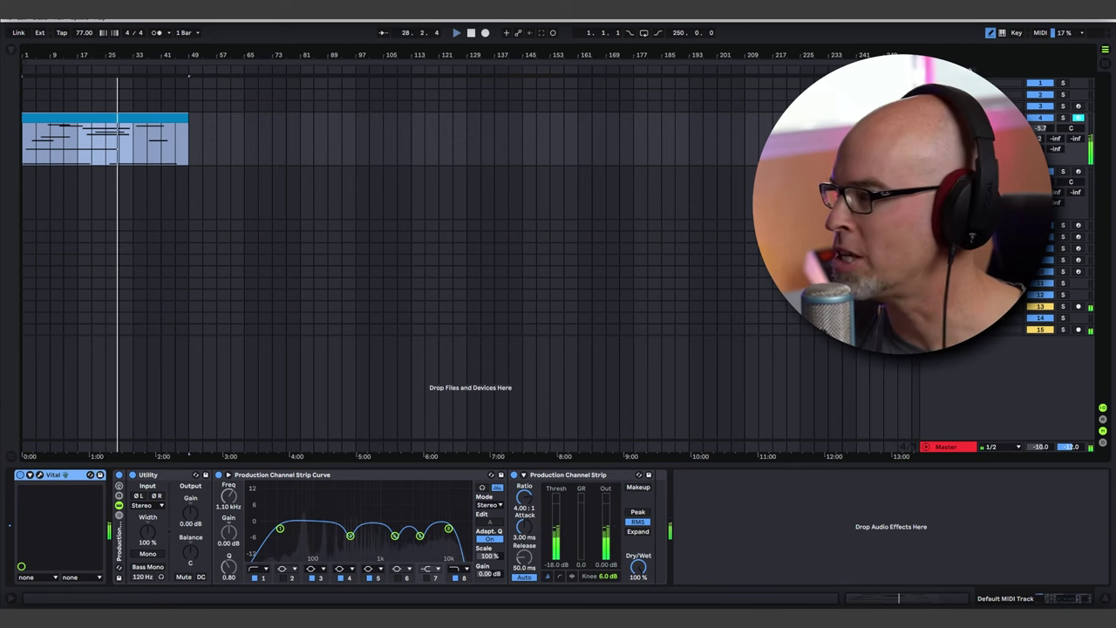
Step: Add the Stepic sequencer from the Rhythmic collection ahead of Phase Plant on the track below the pad
{"action": "left_click", "coordinate": [558, 225]}
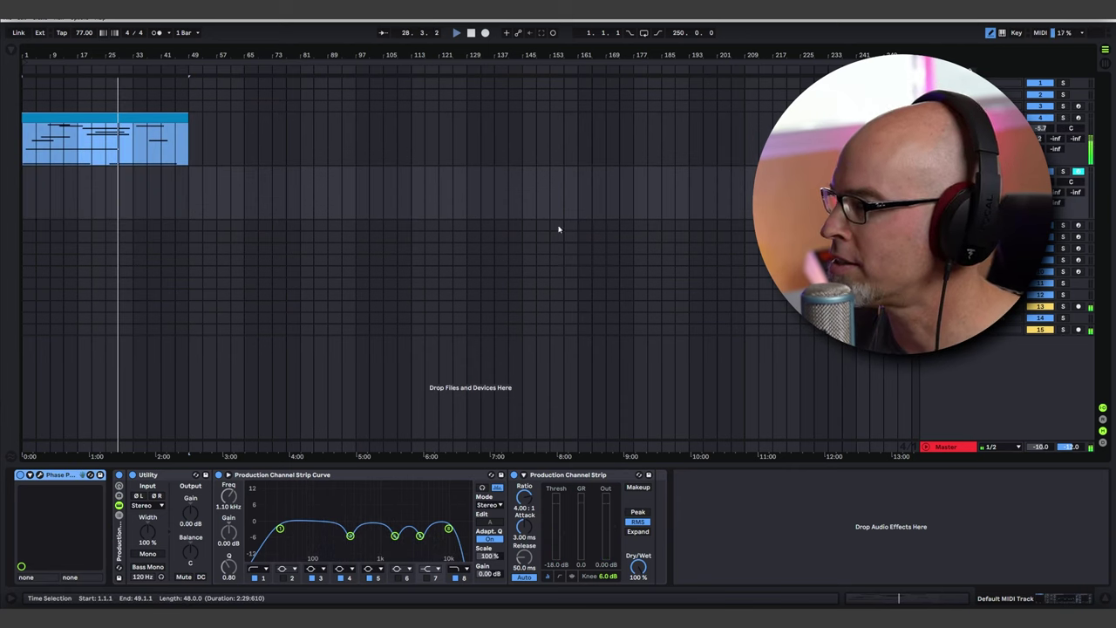
{"action": "left_click", "coordinate": [12, 52]}
{"action": "left_click", "coordinate": [30, 100]}
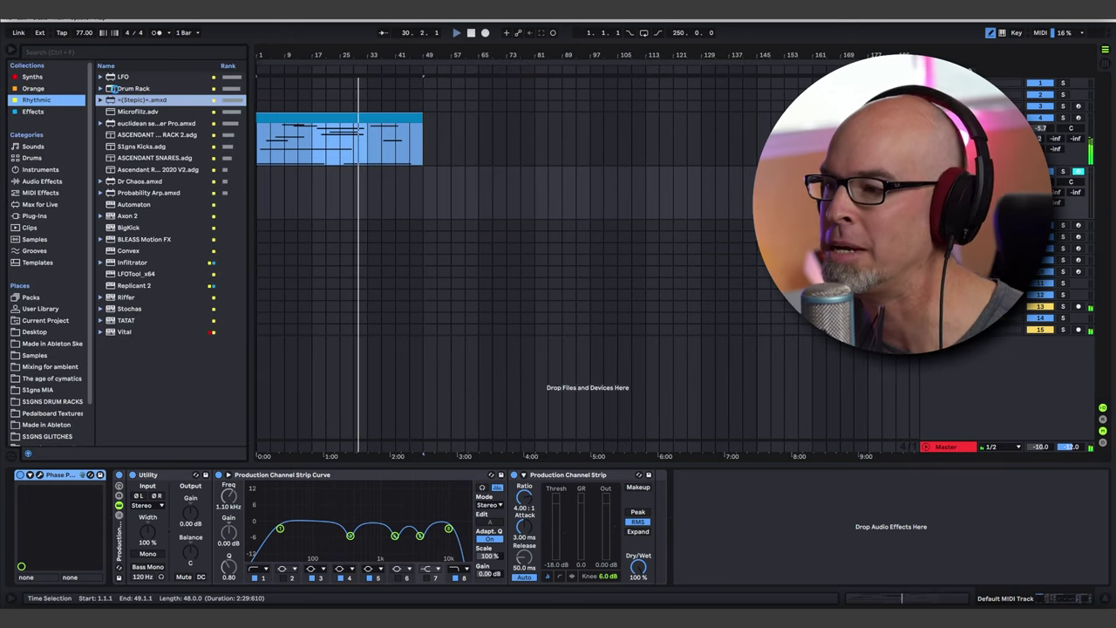
{"action": "key", "text": "Return"}
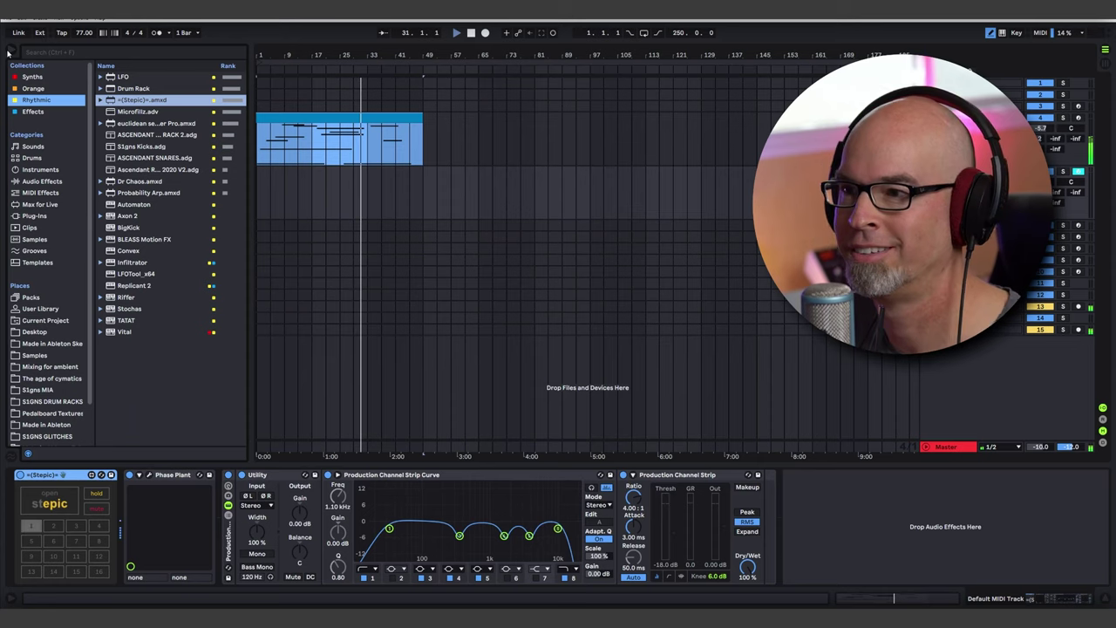
{"action": "key", "text": "ctrl+alt+b"}
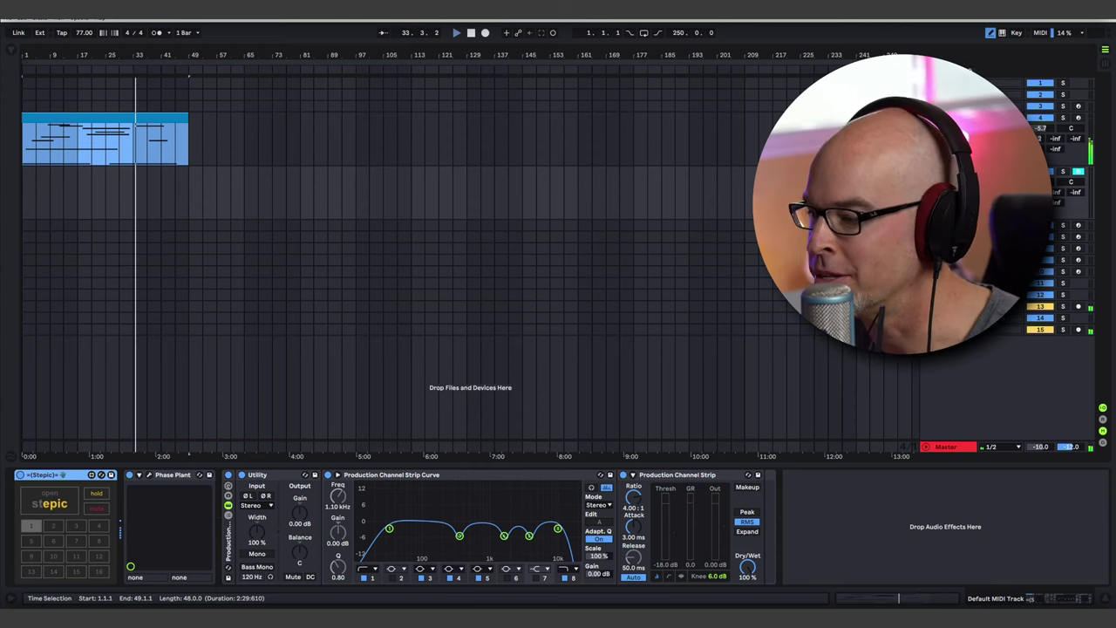
Step: Stop playback, replace Phase Plant with Serum_x64 from the Synths collection, and move the Serum window clear of Stepic
{"action": "key", "text": "space"}
{"action": "left_click", "coordinate": [170, 475]}
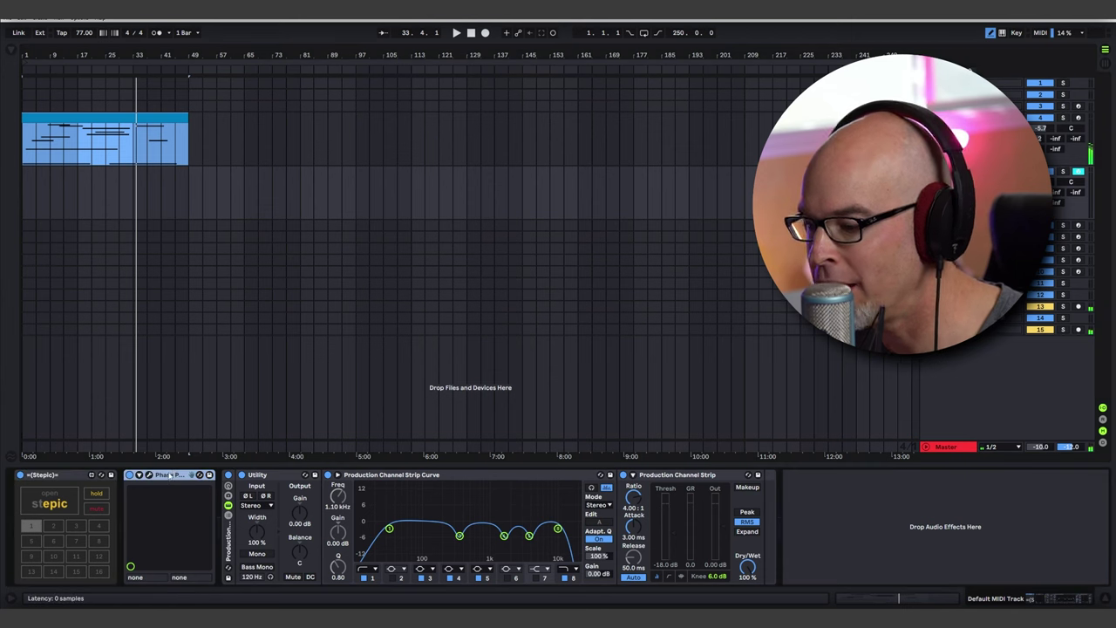
{"action": "key", "text": "Delete"}
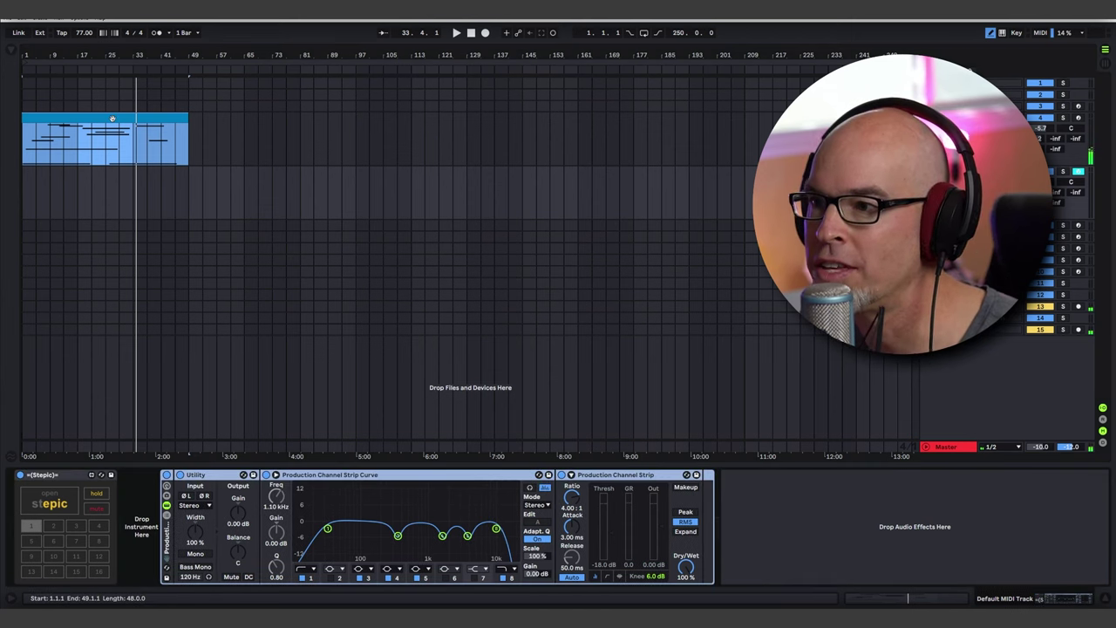
{"action": "left_click", "coordinate": [9, 48]}
{"action": "left_click", "coordinate": [33, 77]}
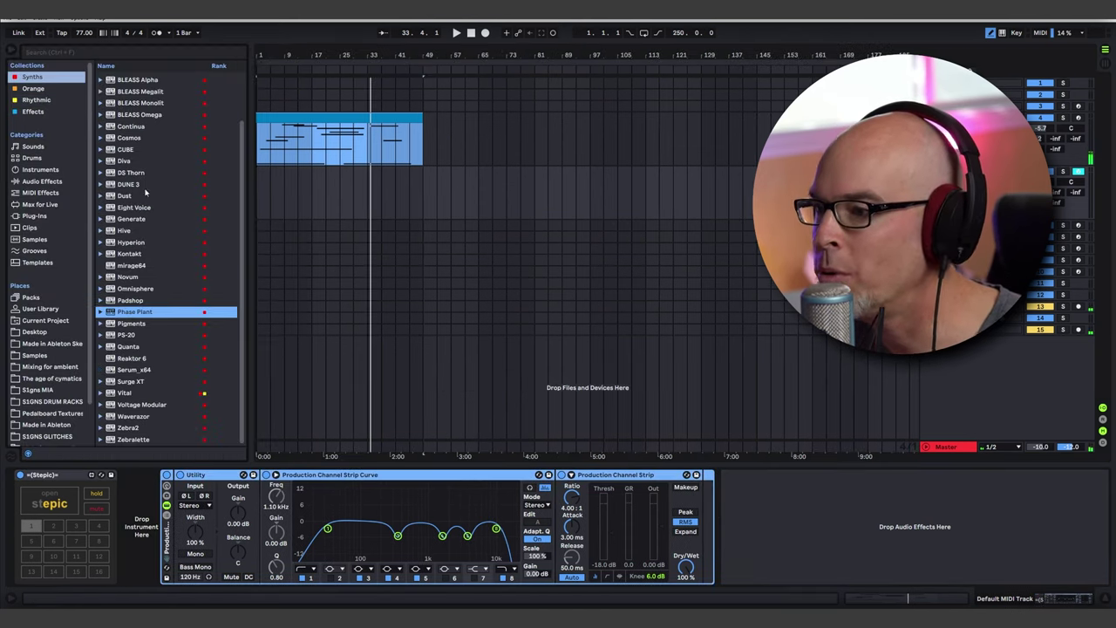
{"action": "left_click_drag", "start_coordinate": [132, 371], "coordinate": [144, 528]}
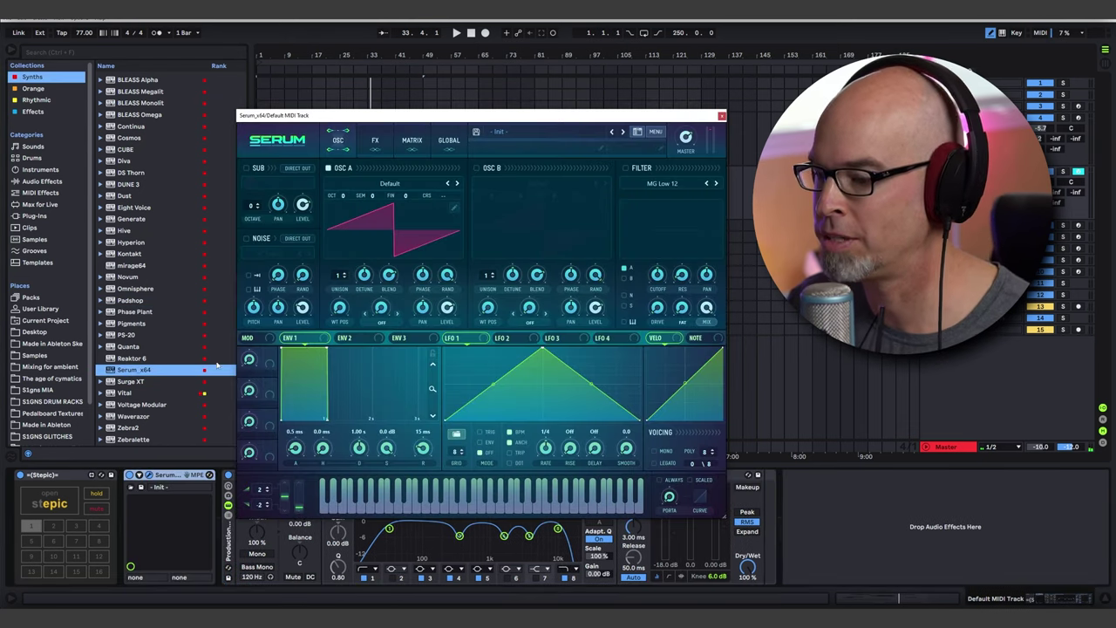
{"action": "left_click", "coordinate": [18, 51]}
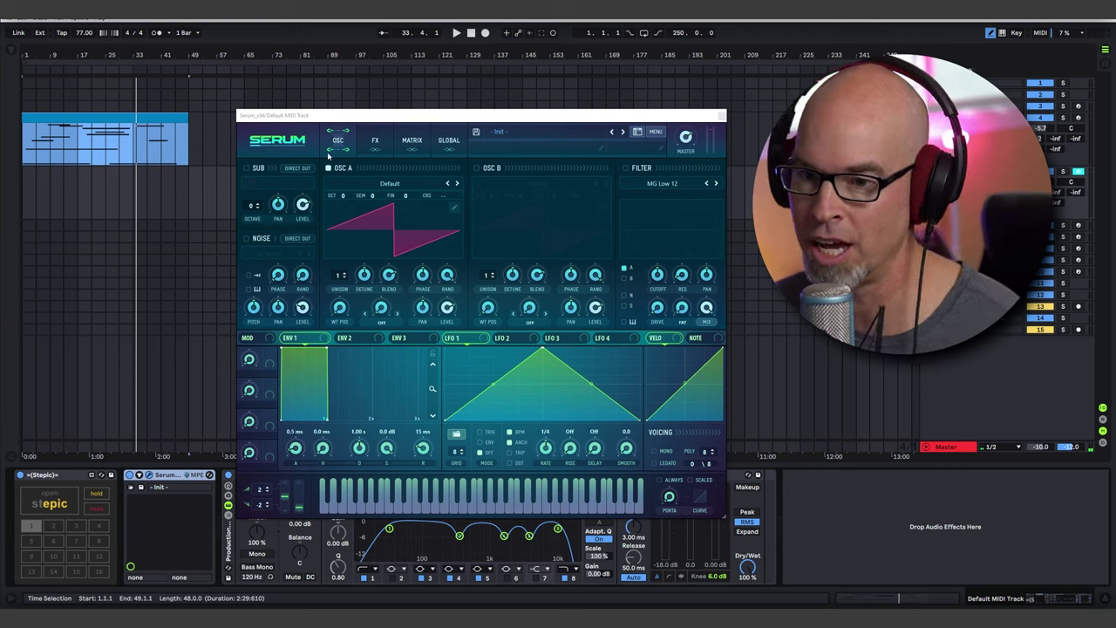
{"action": "left_click_drag", "start_coordinate": [360, 115], "coordinate": [290, 89]}
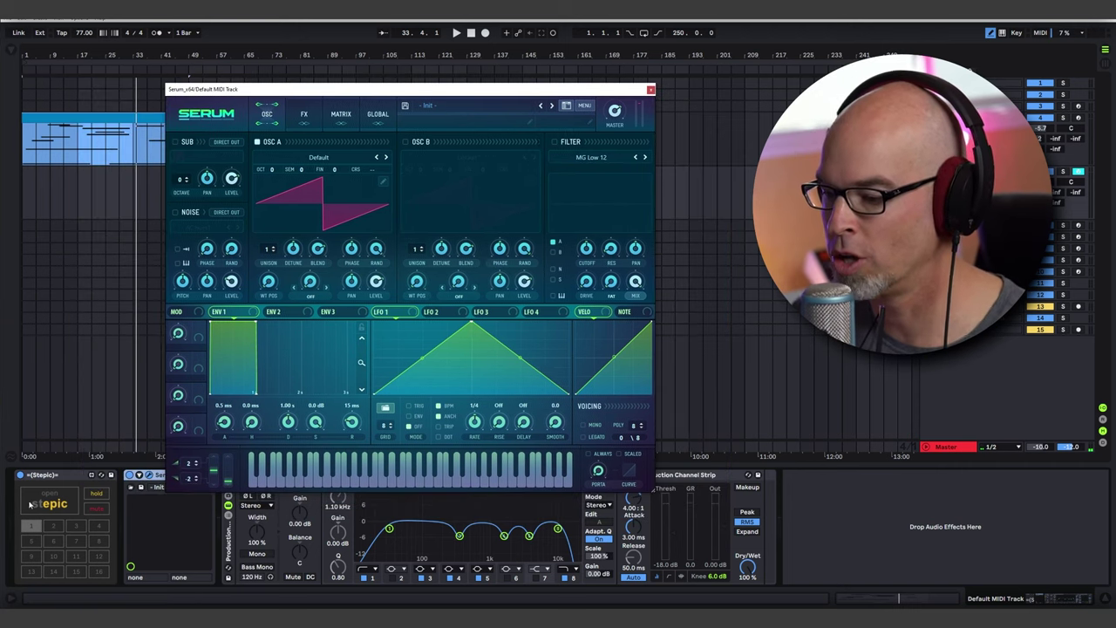
Step: Open Stepic's sequencer and set root note D2, the natural minor scale and 8 steps
{"action": "left_click", "coordinate": [74, 503]}
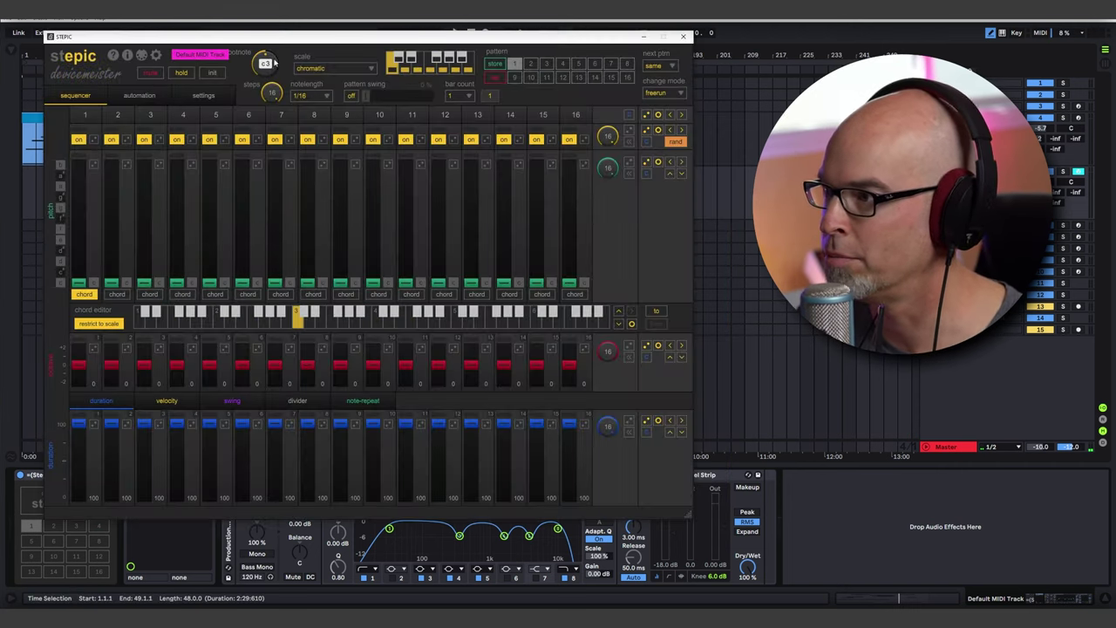
{"action": "left_click_drag", "start_coordinate": [273, 63], "coordinate": [274, 88]}
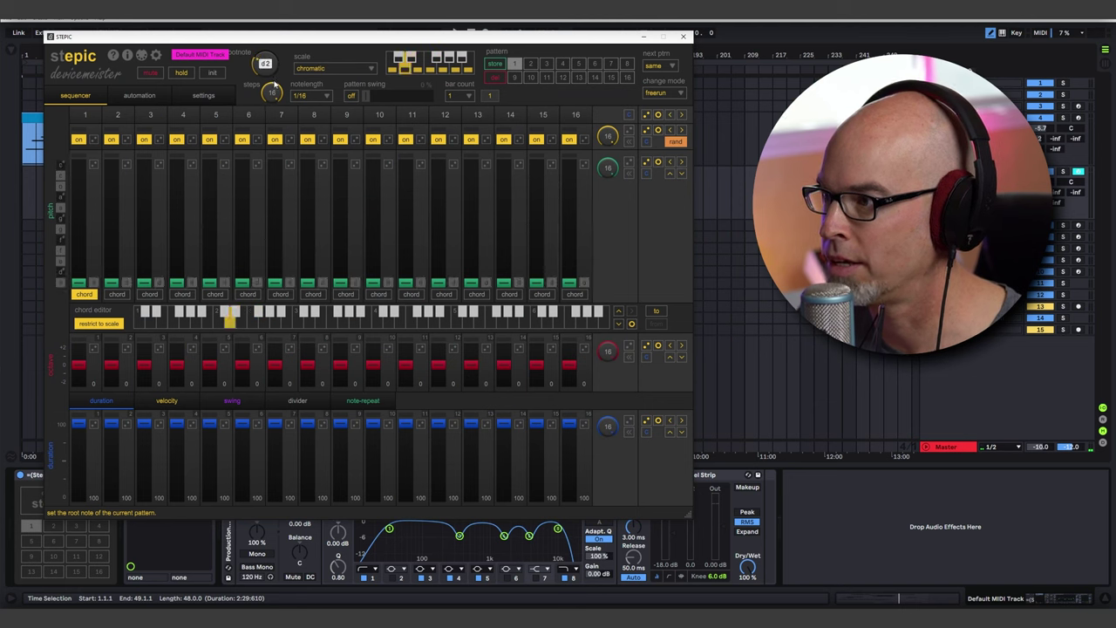
{"action": "left_click", "coordinate": [334, 68]}
{"action": "left_click", "coordinate": [331, 102]}
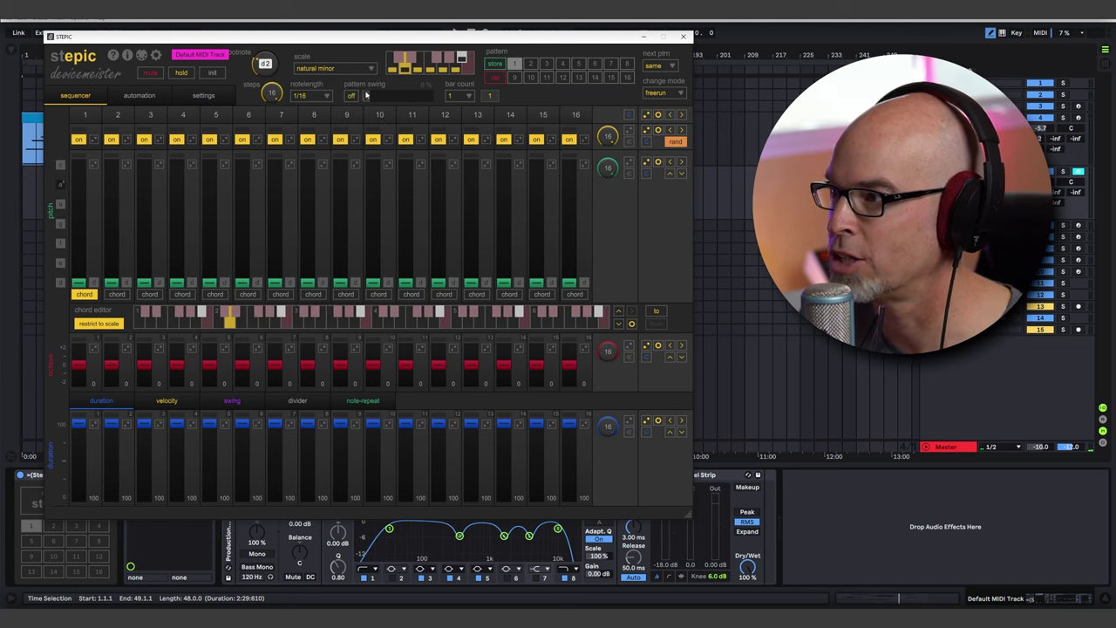
{"action": "left_click_drag", "start_coordinate": [277, 93], "coordinate": [278, 158]}
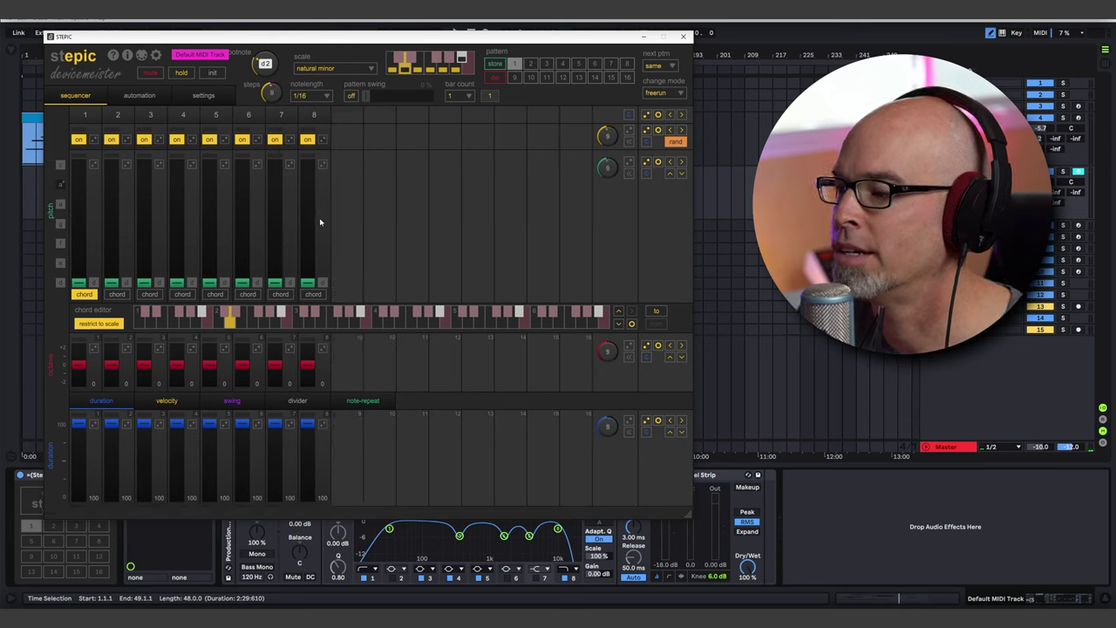
Step: Set step pitches to B-flat on 3, A on 5 and 6, and E on 7 and 8; enable pitch randomization and raise step 6 one octave
{"action": "left_click", "coordinate": [308, 263]}
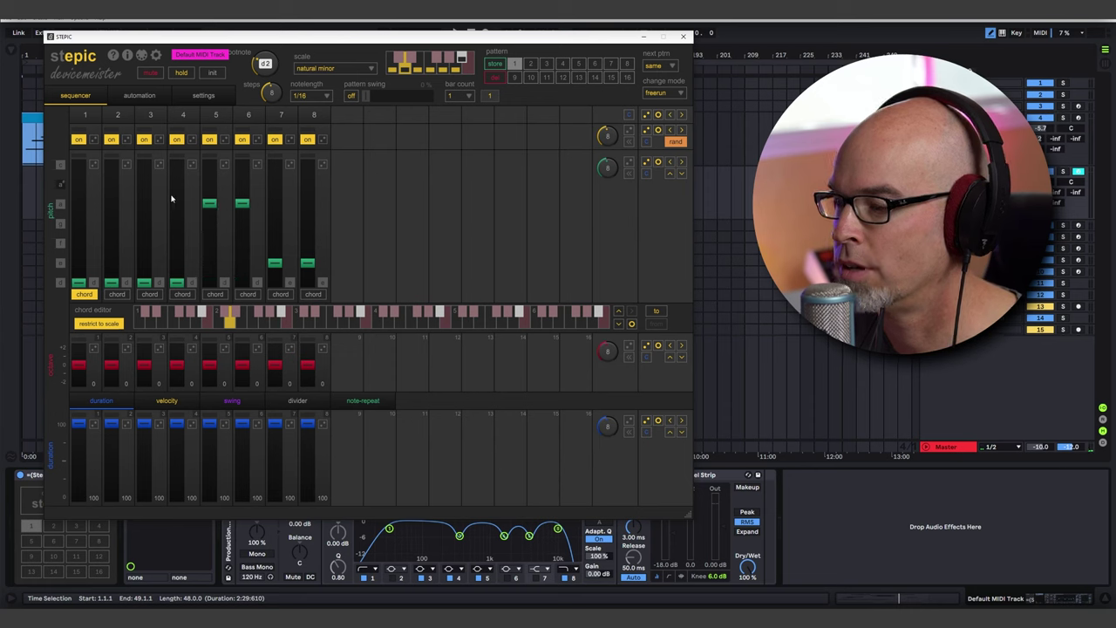
{"action": "left_click_drag", "start_coordinate": [148, 204], "coordinate": [145, 183]}
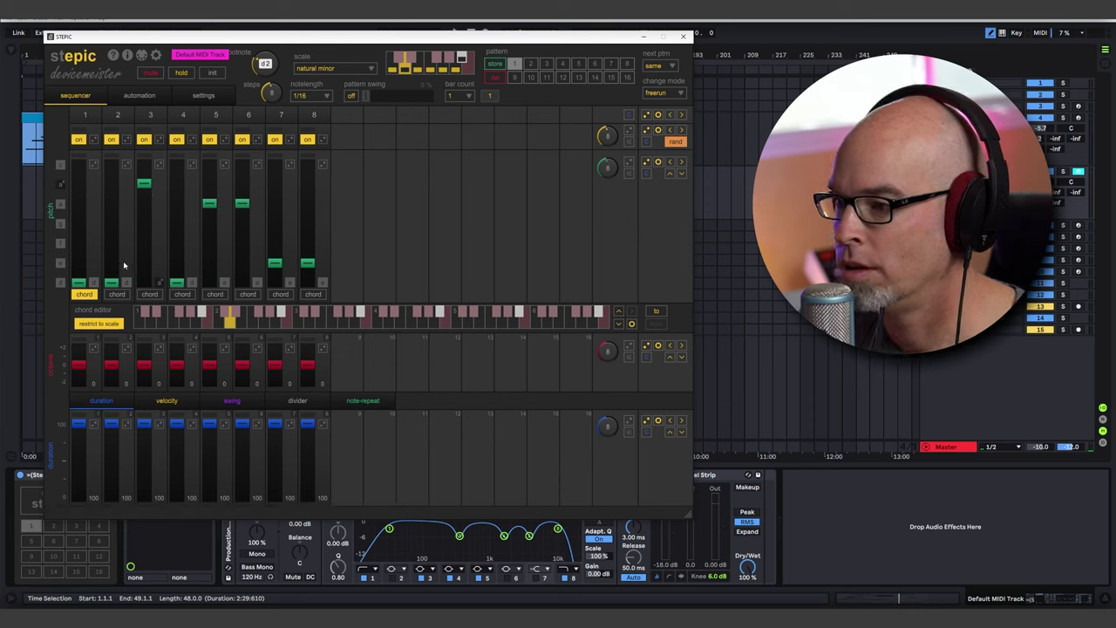
{"action": "left_click", "coordinate": [628, 163]}
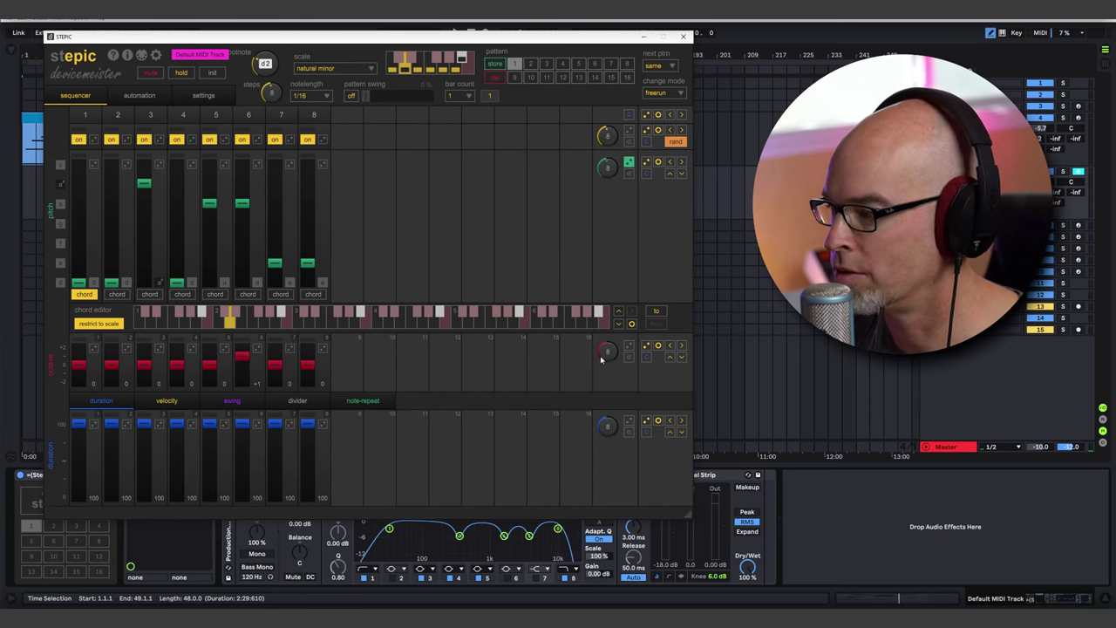
Step: Randomize the eight step velocities, turn on randomization for the octave and velocity rows, and close the Stepic window
{"action": "left_click", "coordinate": [194, 400]}
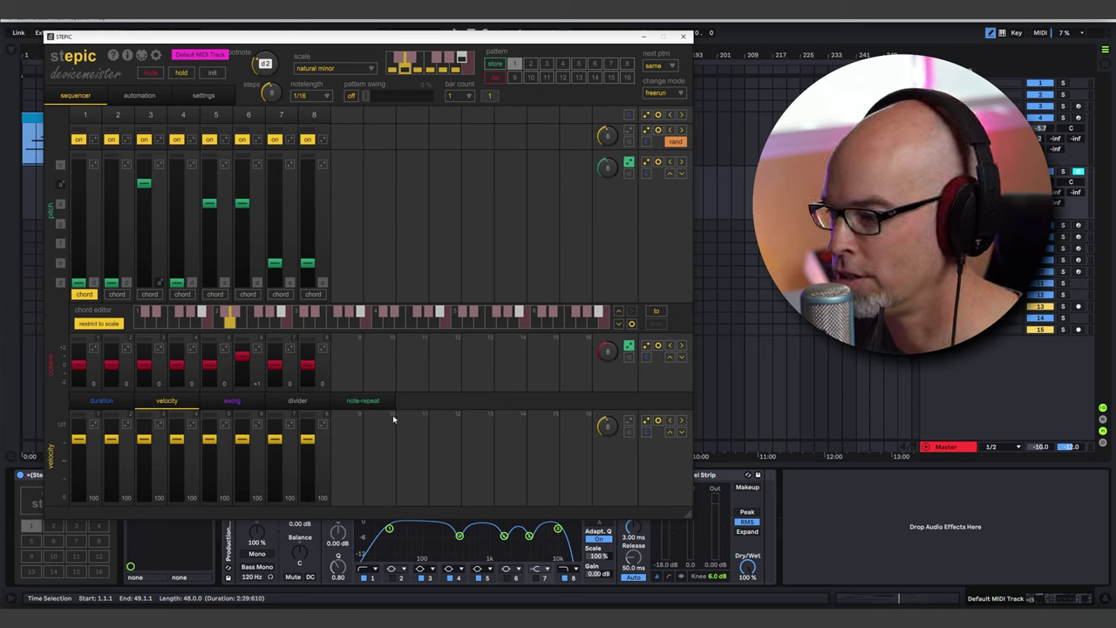
{"action": "left_click", "coordinate": [646, 419]}
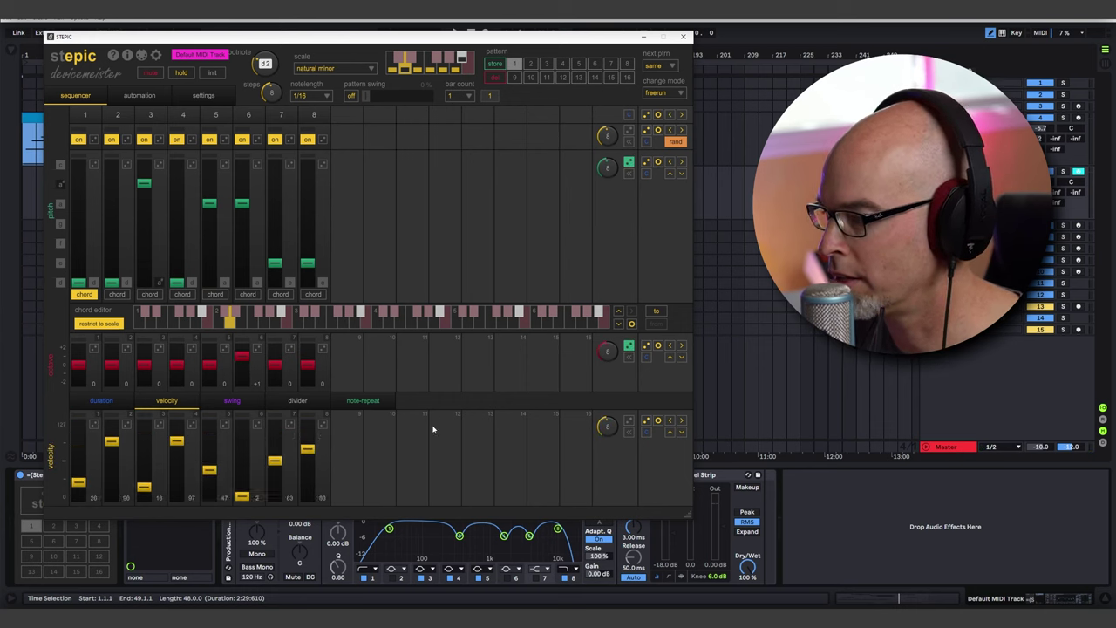
{"action": "left_click", "coordinate": [630, 422]}
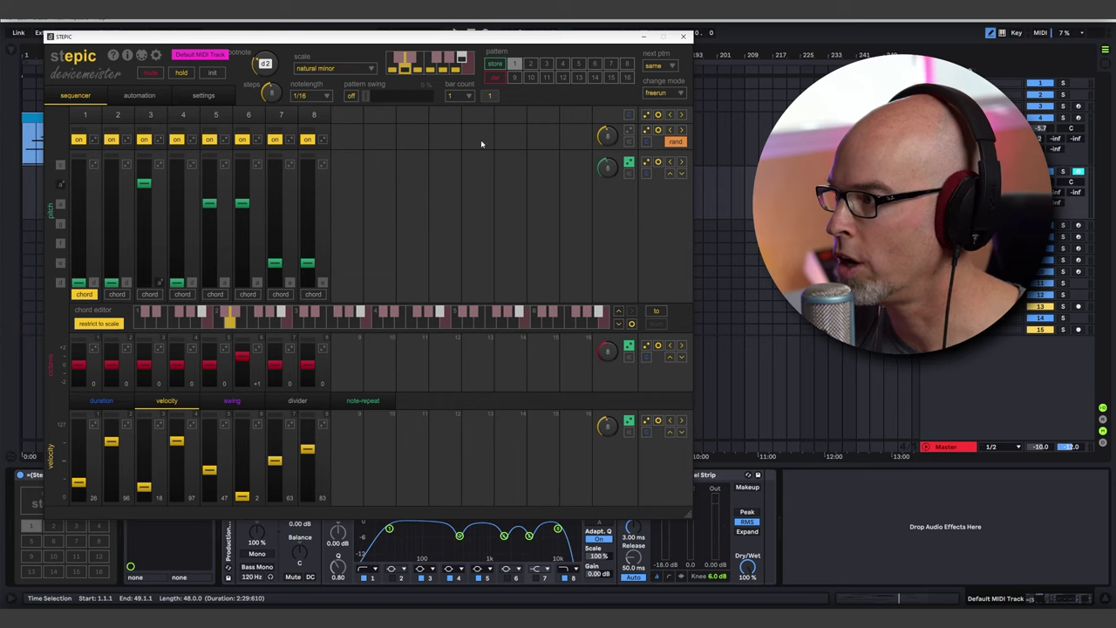
{"action": "left_click", "coordinate": [686, 38]}
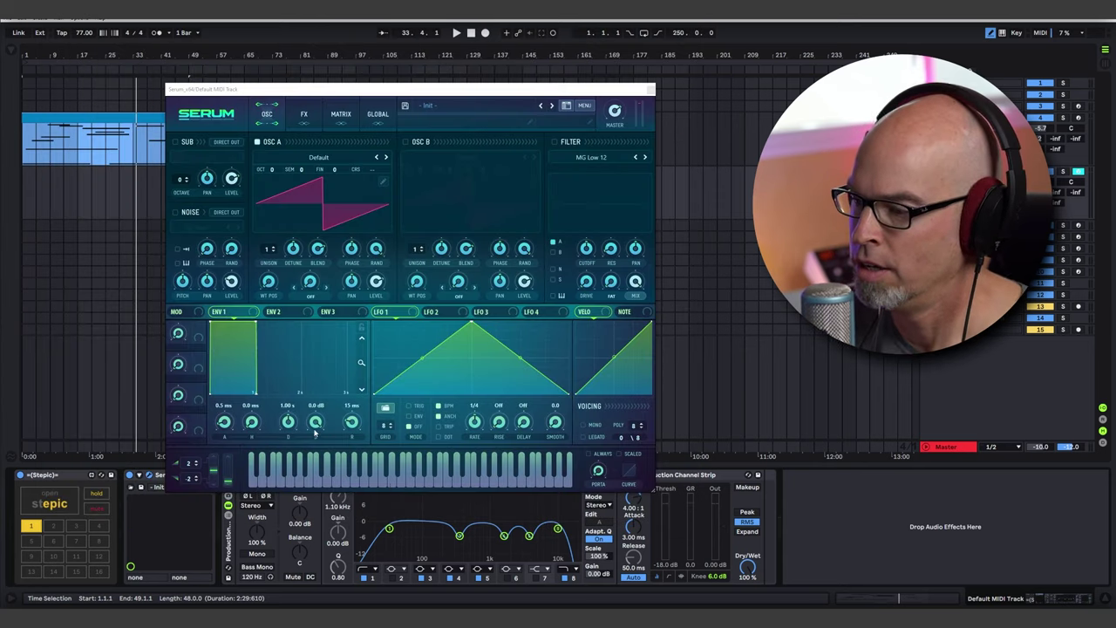
Step: Lower Serum's Env 1 sustain fully for a plucked decay and enable the filter with type MG Low 24
{"action": "left_click_drag", "start_coordinate": [315, 424], "coordinate": [281, 448]}
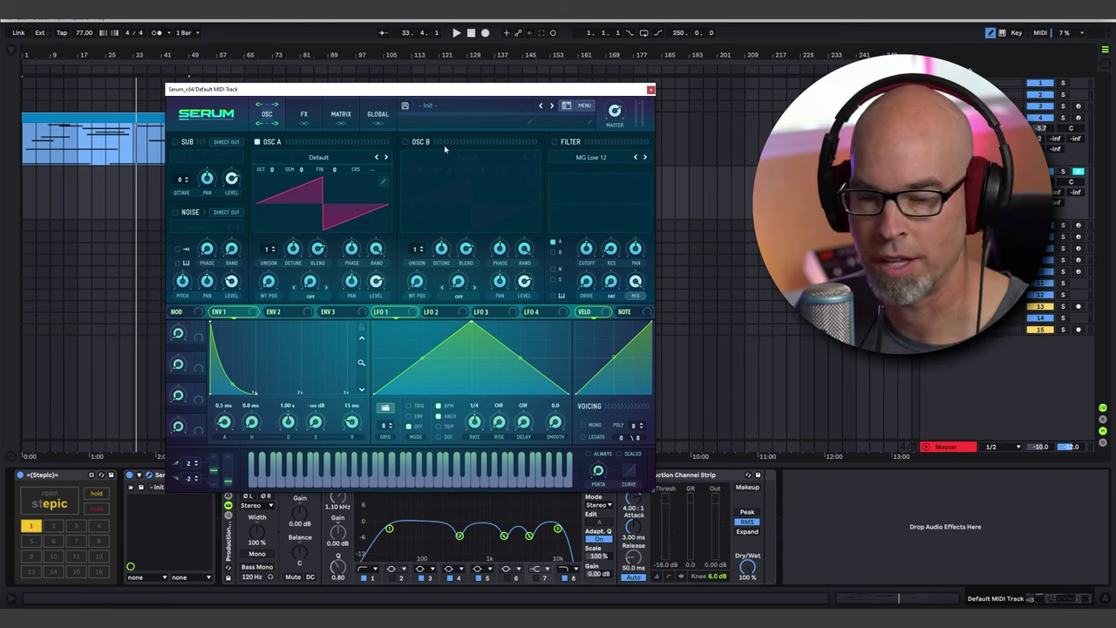
{"action": "left_click", "coordinate": [554, 141]}
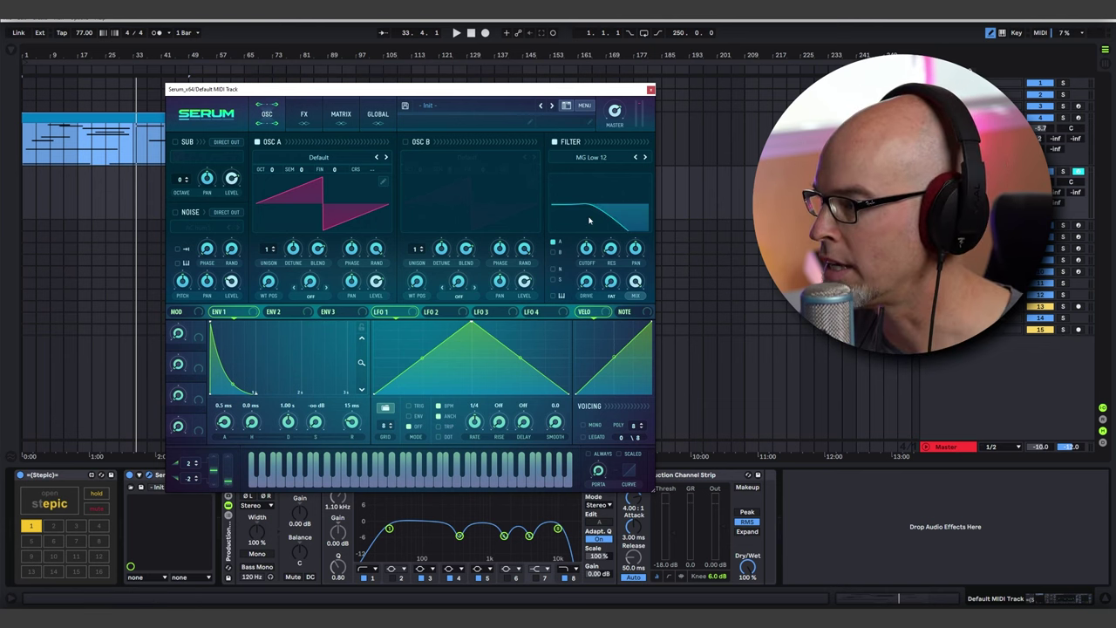
{"action": "left_click", "coordinate": [645, 157]}
Step: Shape Env 2 with 0% sustain and 383 ms decay, and assign it to the filter cutoff
{"action": "left_click", "coordinate": [305, 311]}
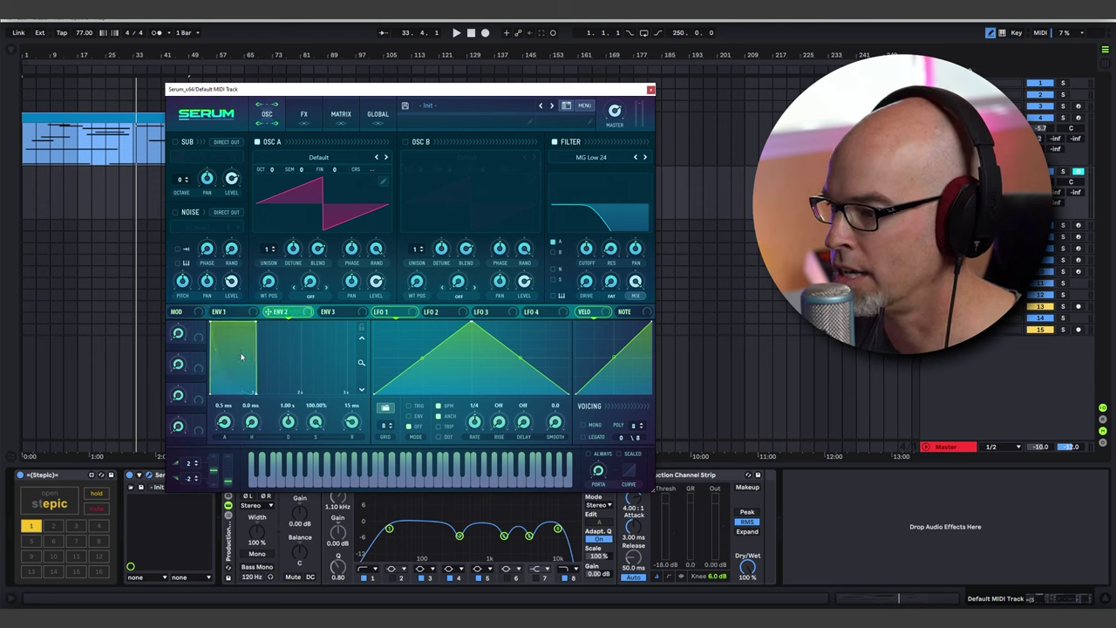
{"action": "left_click_drag", "start_coordinate": [255, 323], "coordinate": [221, 427]}
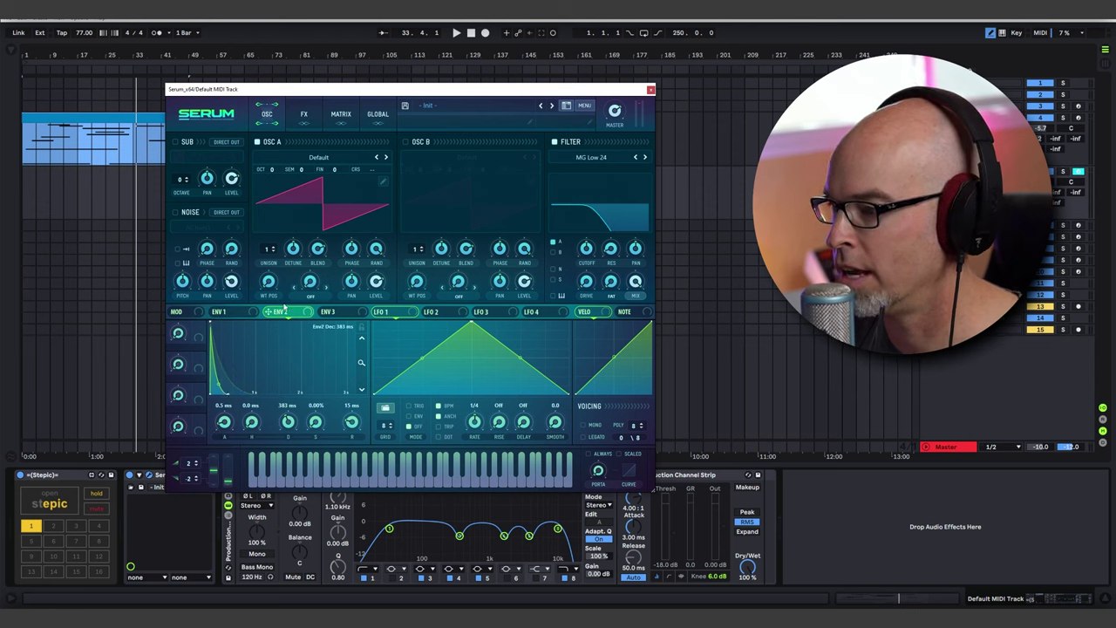
{"action": "left_click_drag", "start_coordinate": [587, 252], "coordinate": [586, 249]}
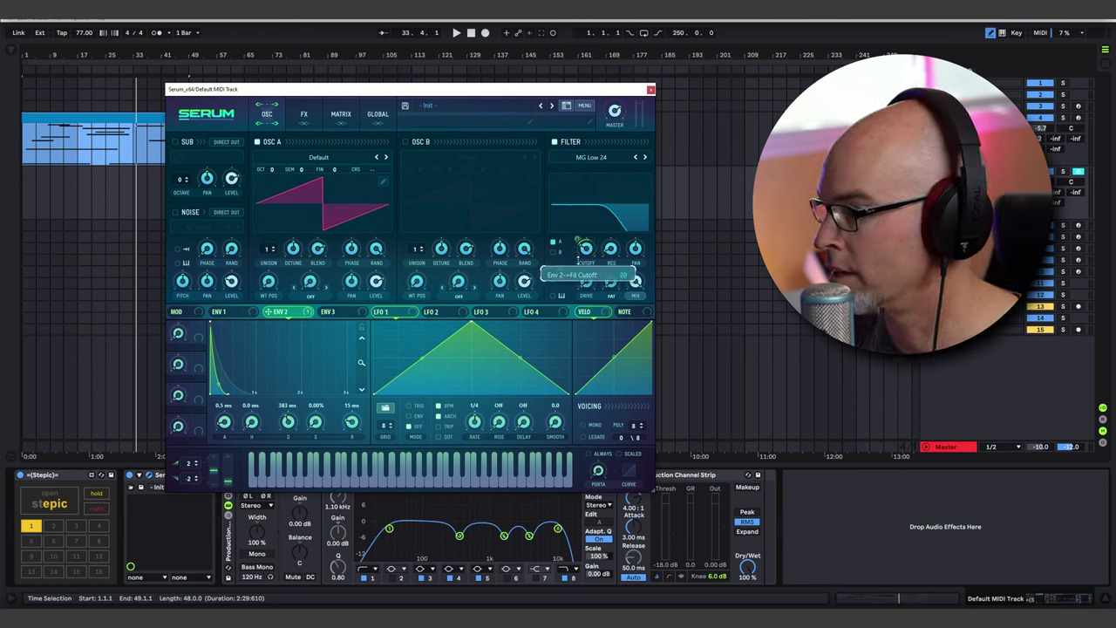
Step: Assign LFO 1 to Serum's filter cutoff, set its rate to 8 bar, and start playback
{"action": "left_click_drag", "start_coordinate": [404, 311], "coordinate": [586, 252]}
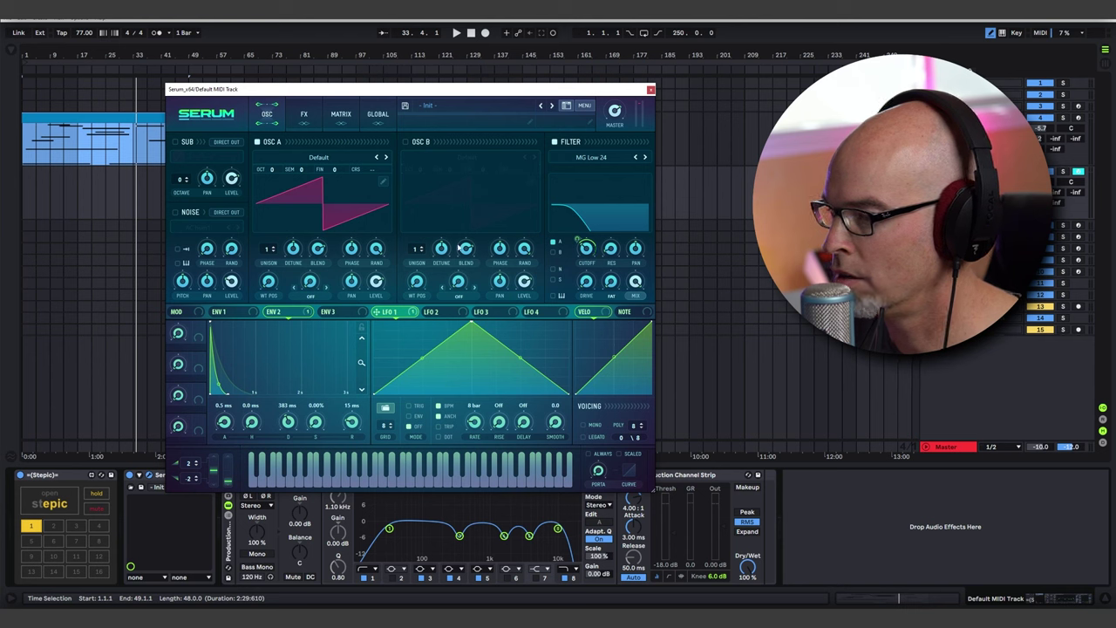
{"action": "key", "text": "space"}
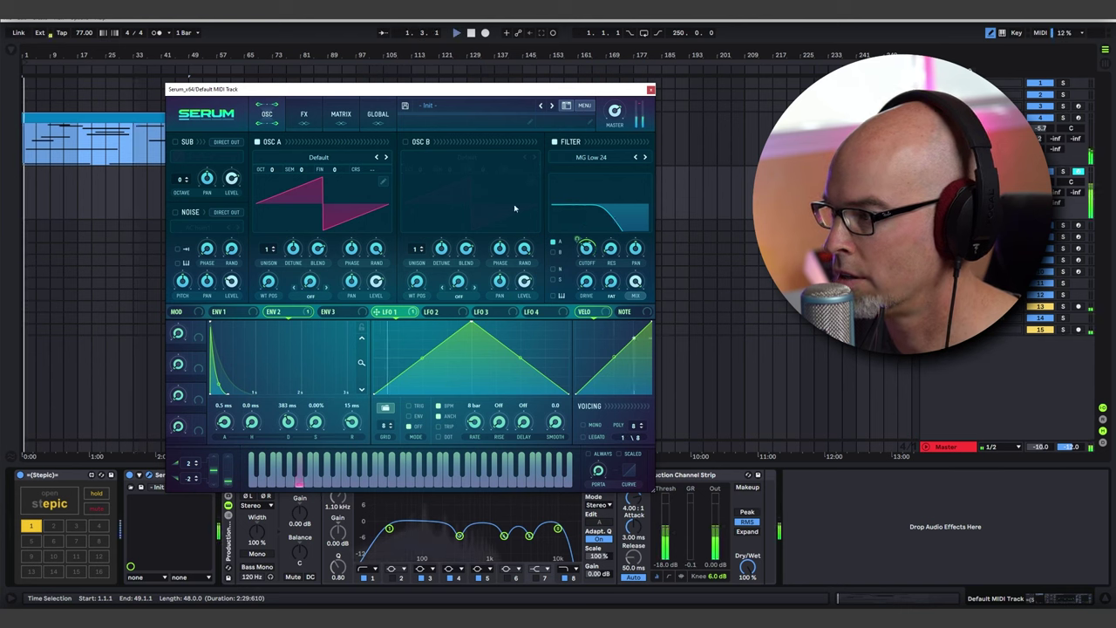
Step: Lower OSC A by one octave and raise the filter cutoff while the sequence plays
{"action": "left_click_drag", "start_coordinate": [272, 169], "coordinate": [275, 159]}
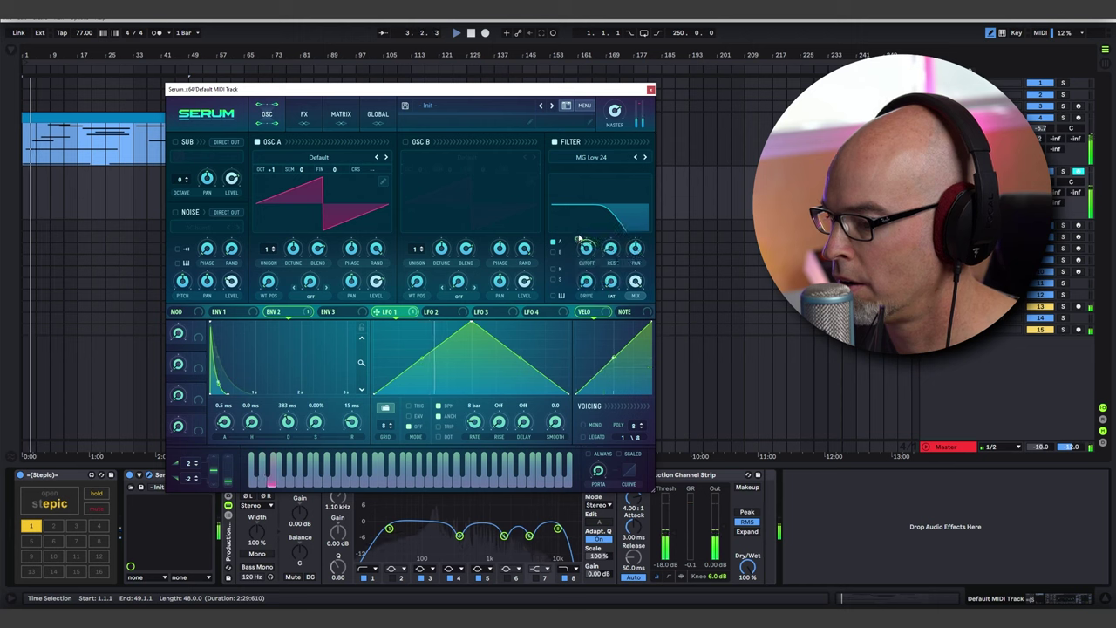
{"action": "left_click_drag", "start_coordinate": [584, 244], "coordinate": [584, 223]}
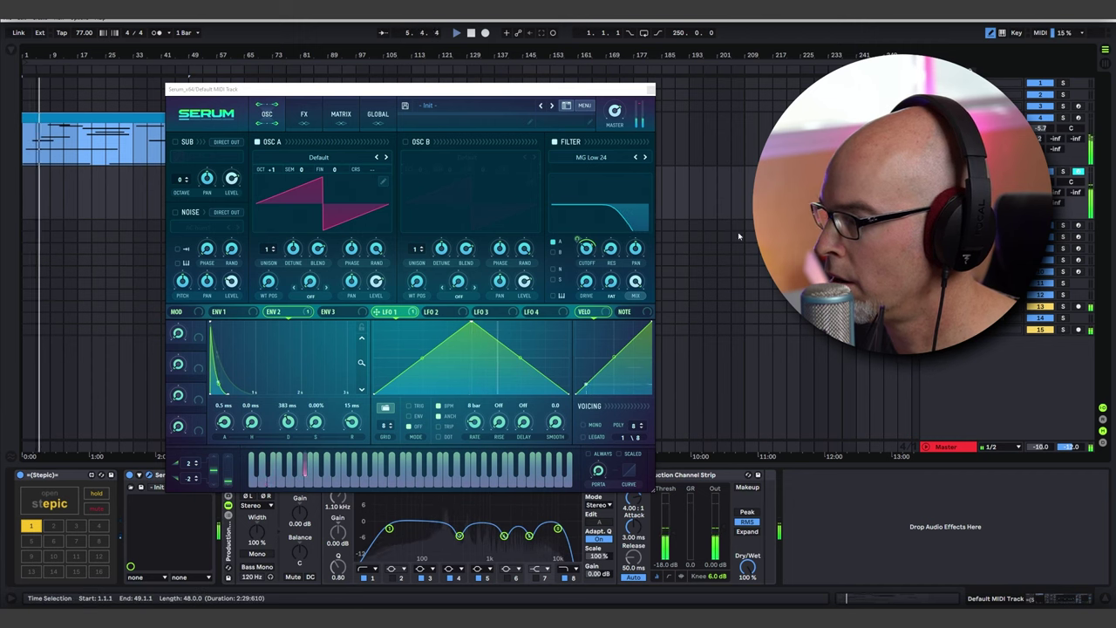
{"action": "left_click", "coordinate": [590, 286]}
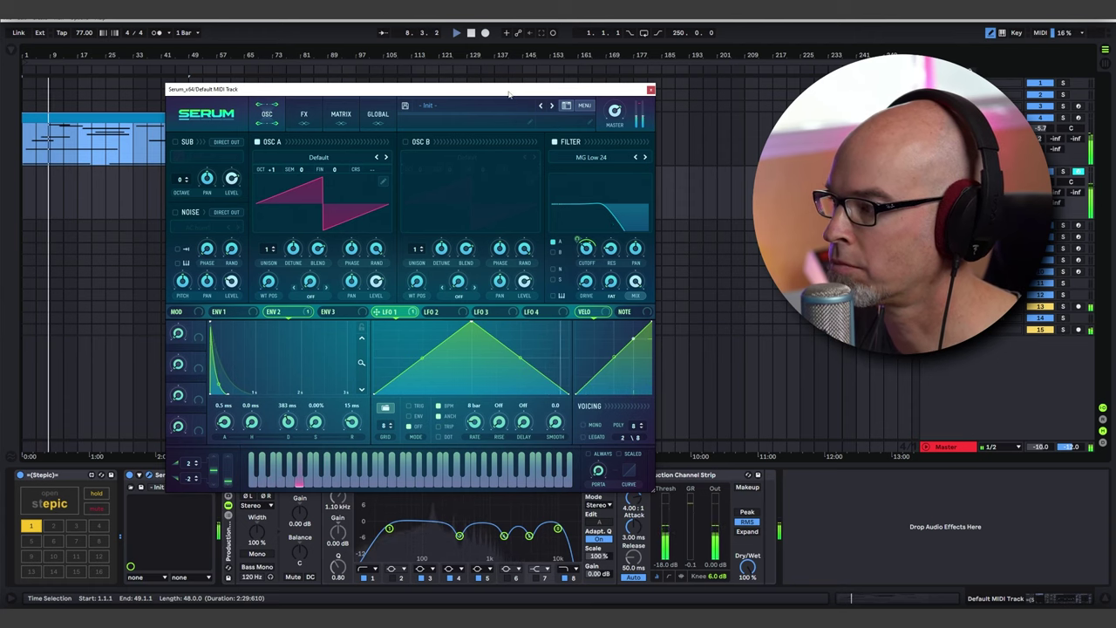
{"action": "left_click_drag", "start_coordinate": [509, 93], "coordinate": [443, 97]}
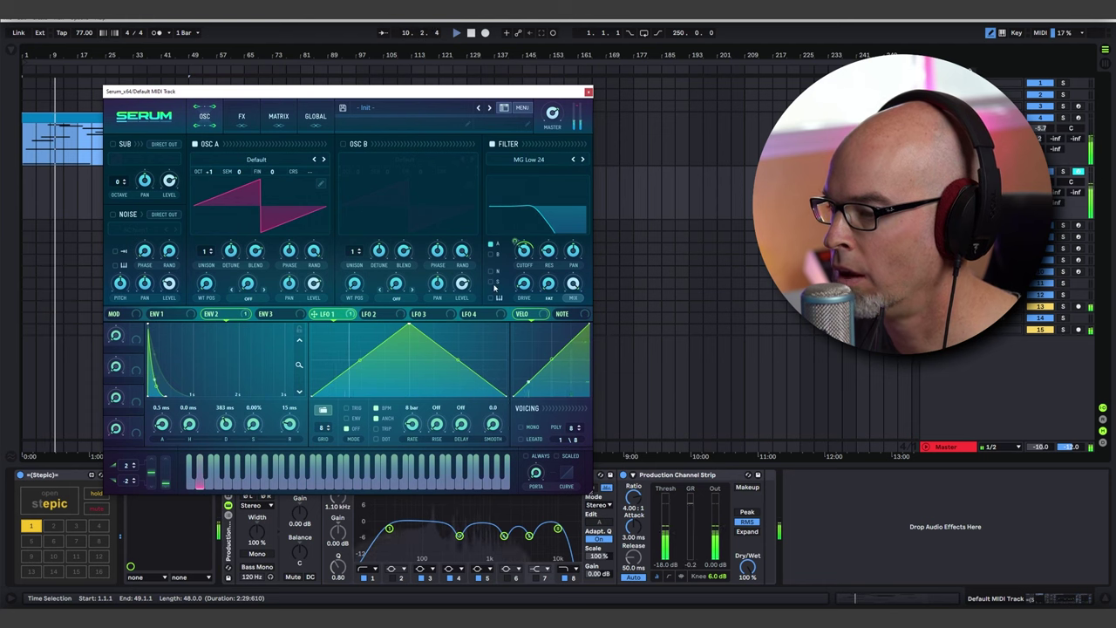
Step: Review the Env 1 and Env 2 shapes and the modulators assigned to the filter cutoff
{"action": "left_click", "coordinate": [160, 313]}
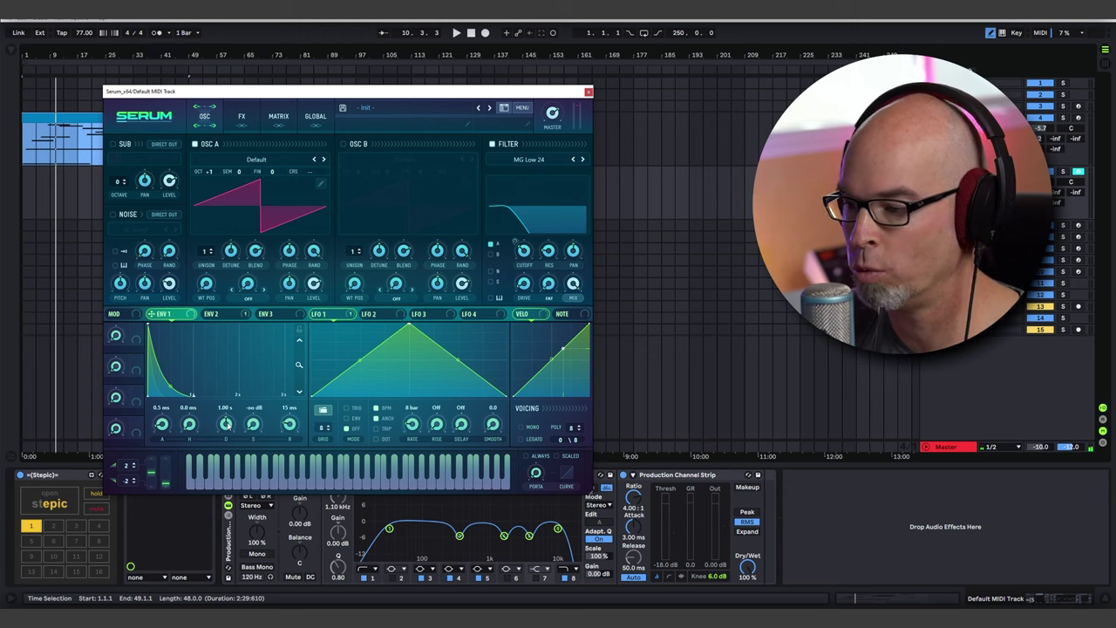
{"action": "left_click", "coordinate": [217, 313]}
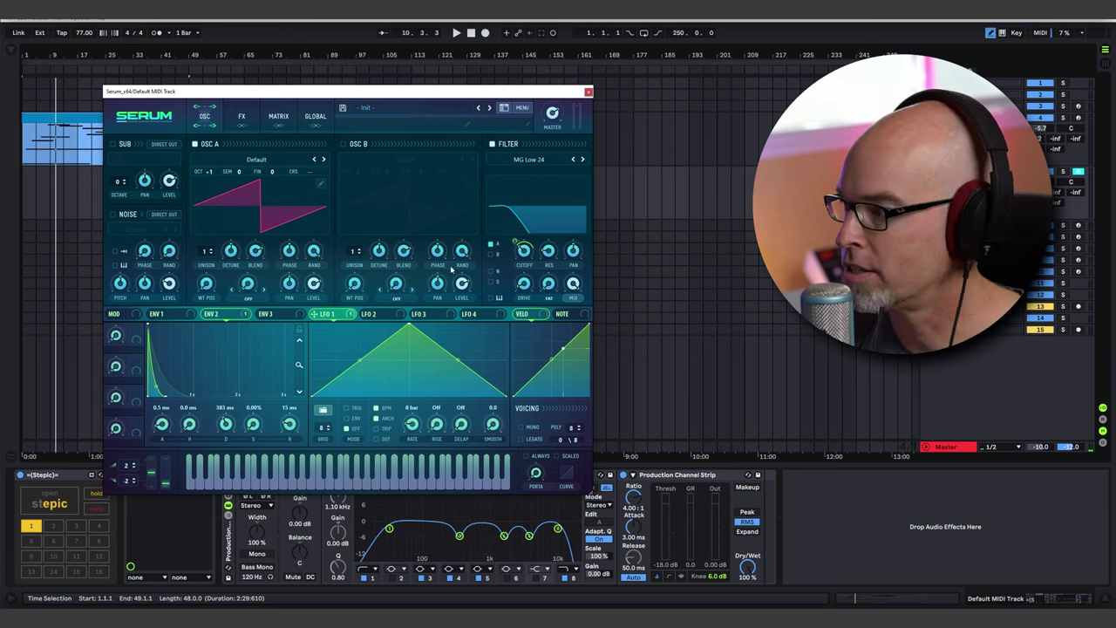
{"action": "mouse_move", "coordinate": [524, 245]}
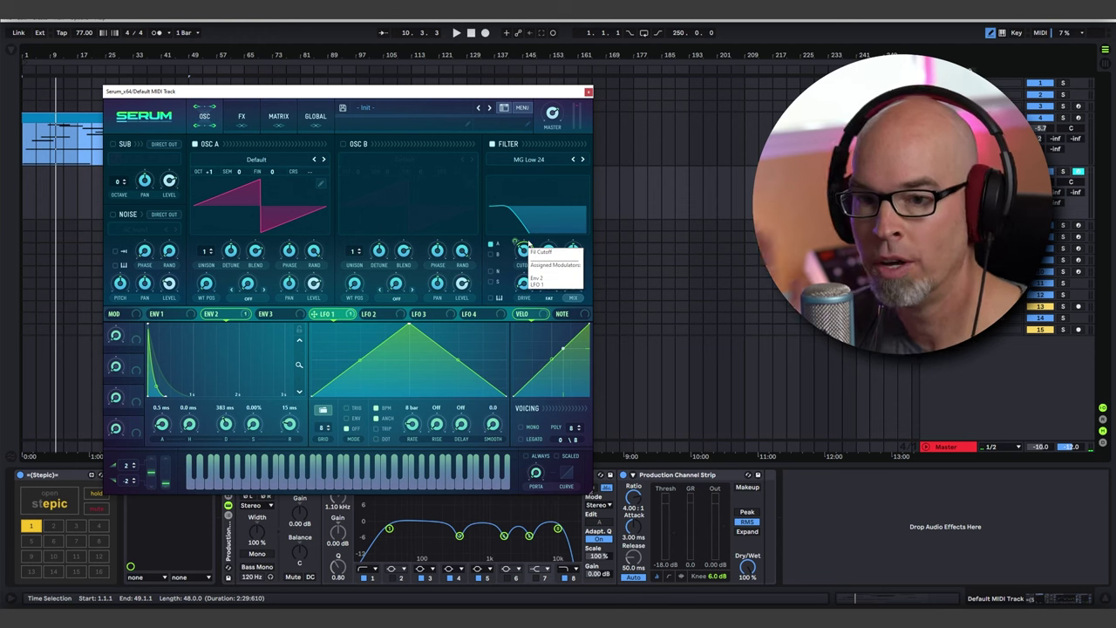
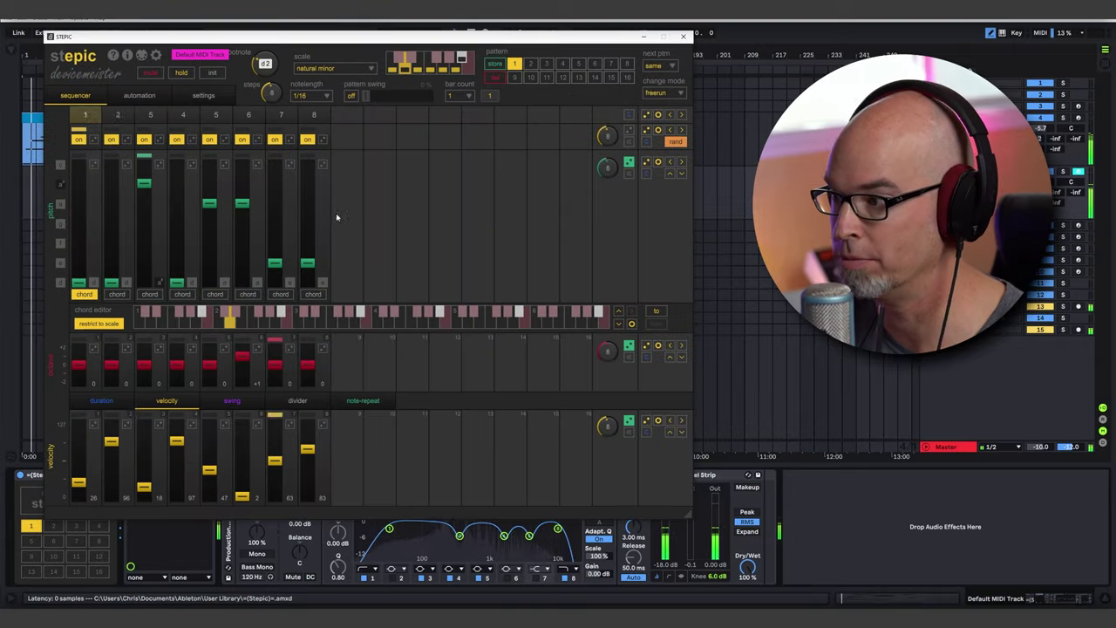
Step: Set Stepic's note length to 1/8 and play back the slower sequence
{"action": "left_click", "coordinate": [51, 492]}
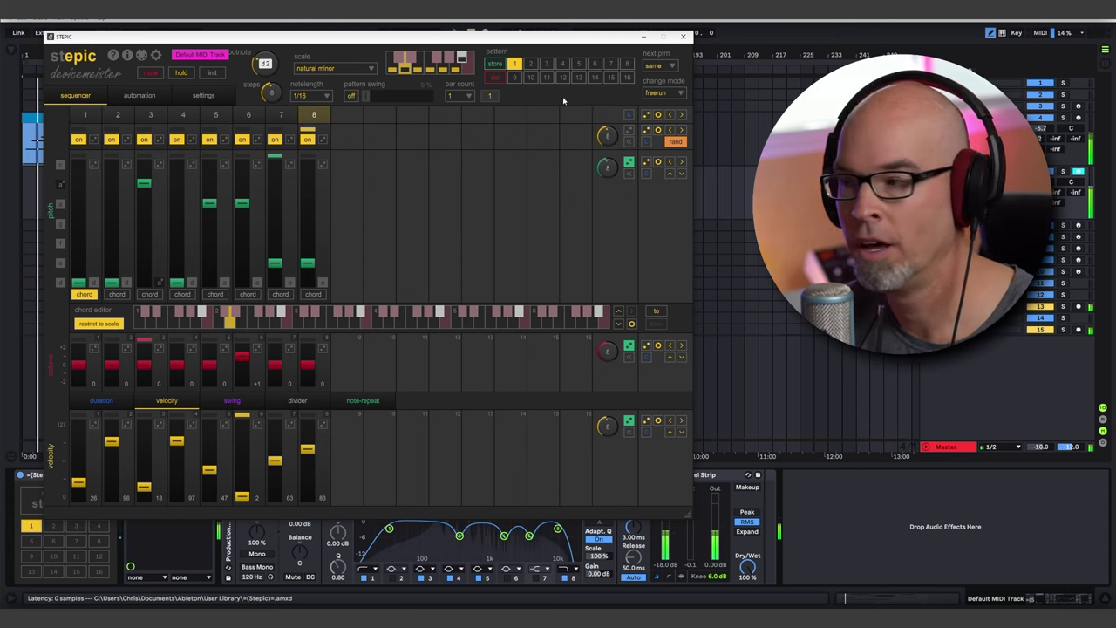
{"action": "left_click", "coordinate": [315, 96]}
{"action": "left_click", "coordinate": [305, 138]}
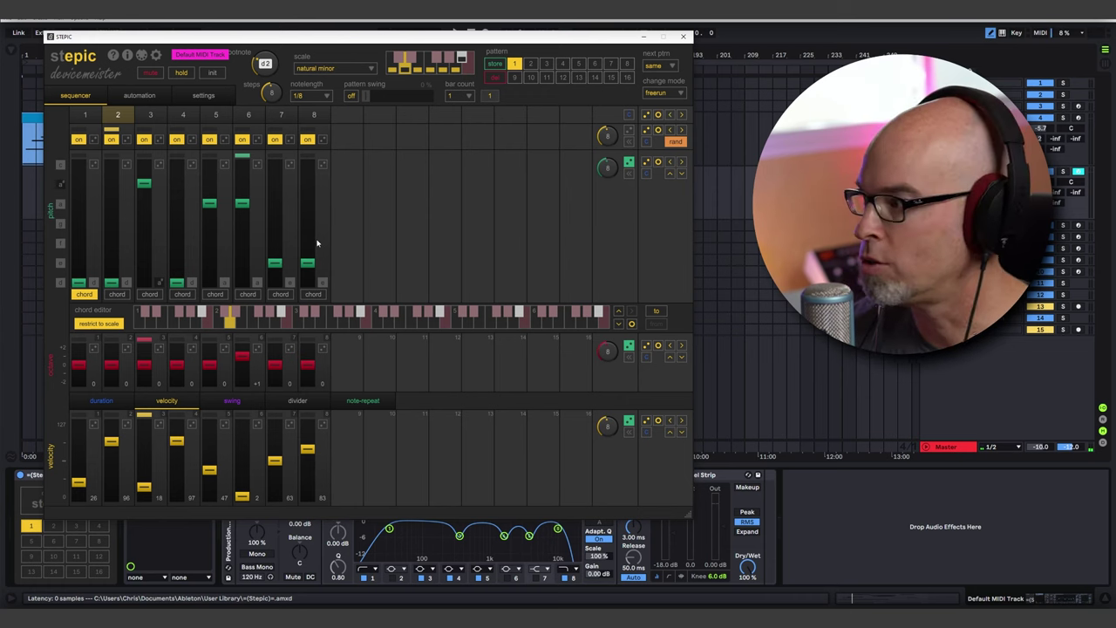
{"action": "key", "text": "space"}
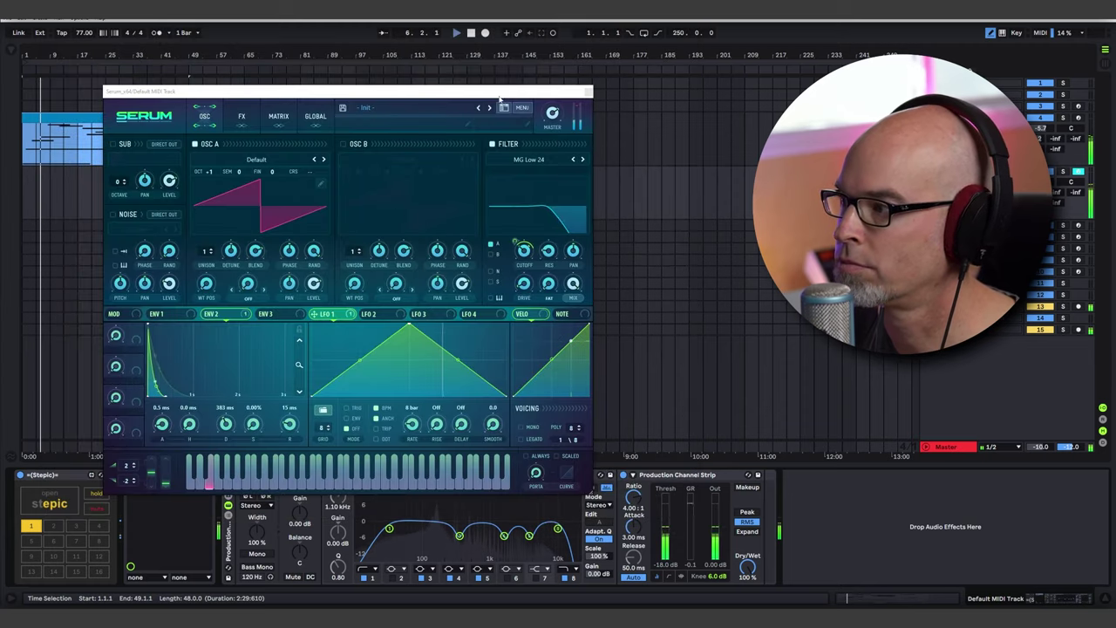
Step: Close the Serum window and watch the randomized Stepic sequence play before closing its window
{"action": "left_click_drag", "start_coordinate": [501, 89], "coordinate": [534, 93]}
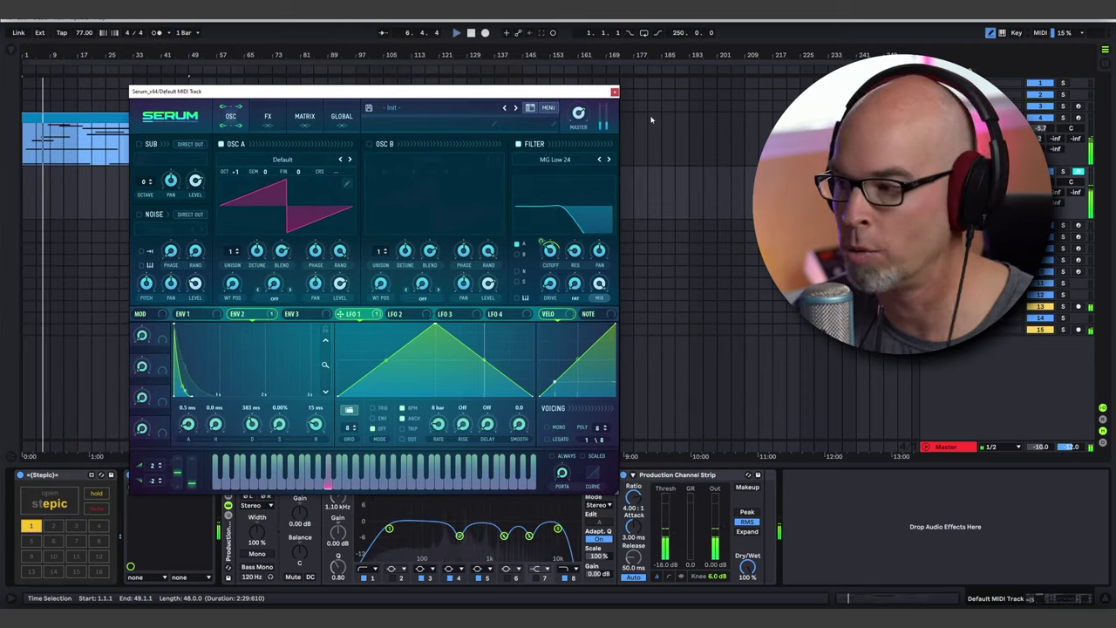
{"action": "left_click", "coordinate": [613, 91]}
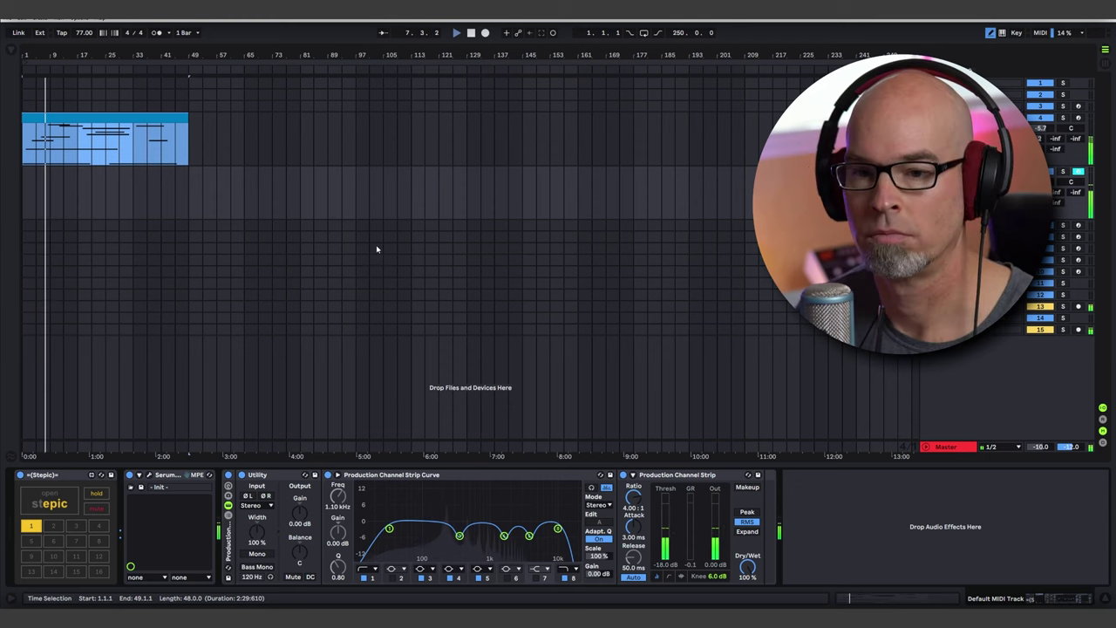
{"action": "left_click", "coordinate": [60, 502]}
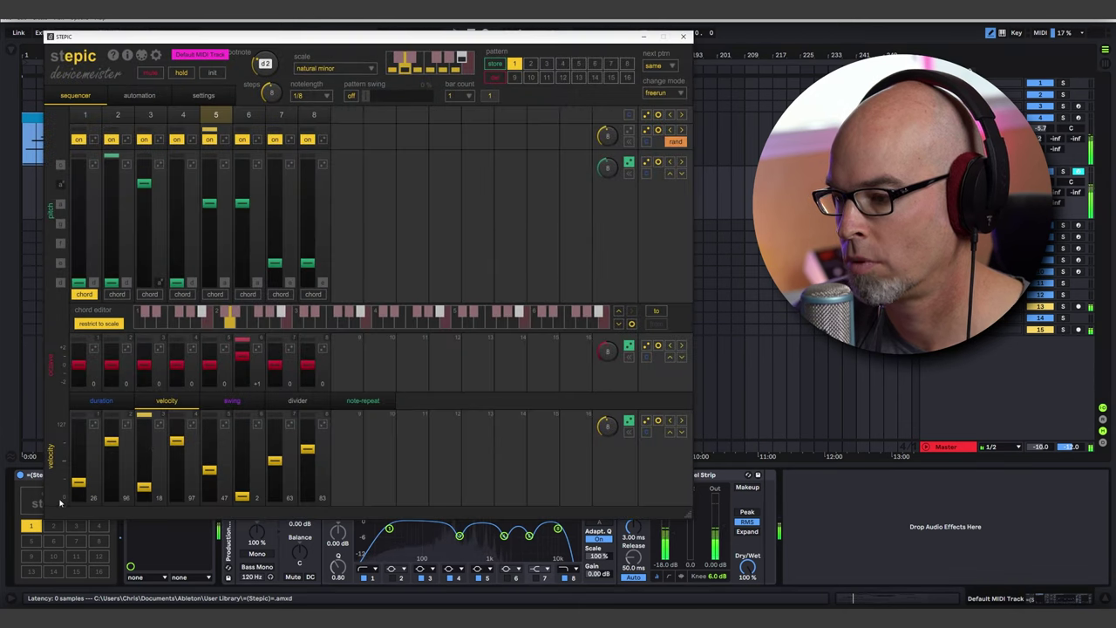
{"action": "left_click", "coordinate": [686, 38]}
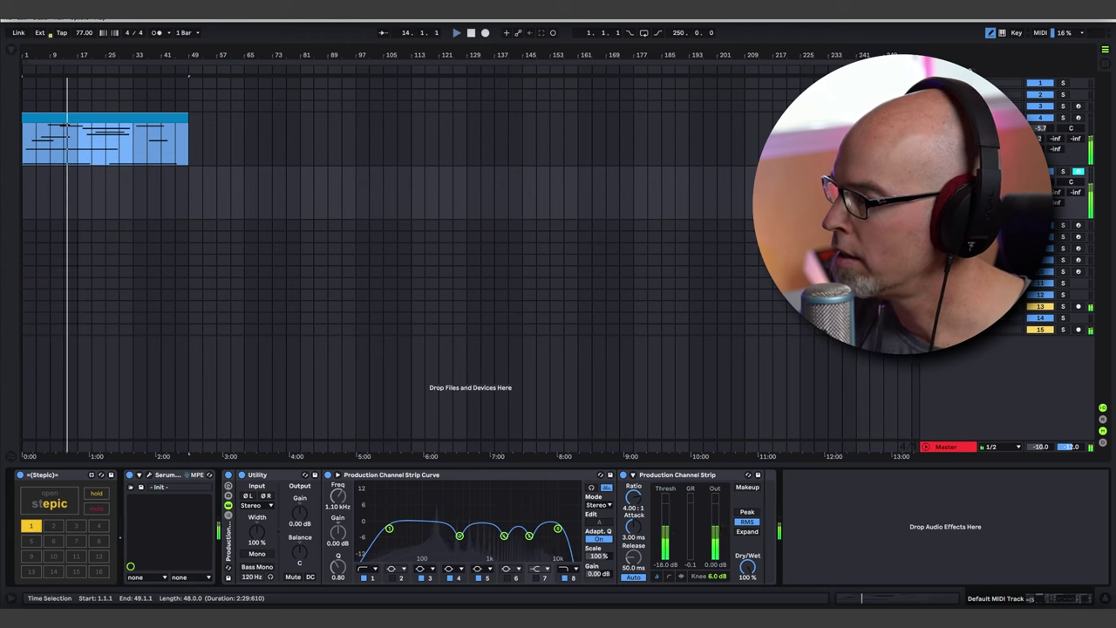
Step: Stop playback and load Serum_x64 from the Synths collection onto the next empty MIDI track
{"action": "key", "text": "ctrl+alt+r"}
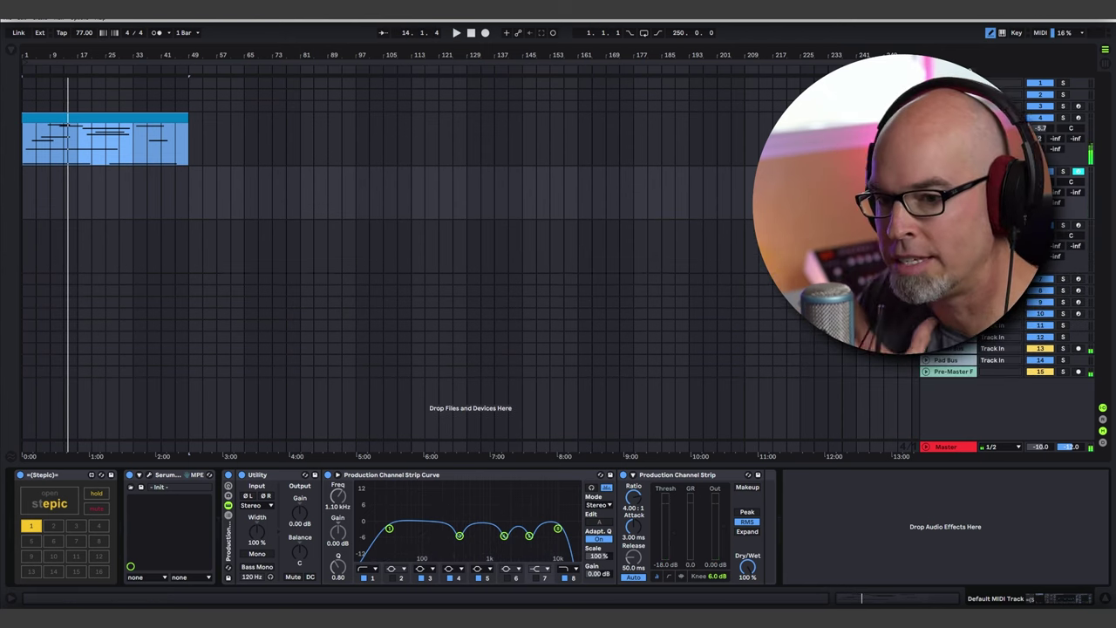
{"action": "key", "text": "Delete"}
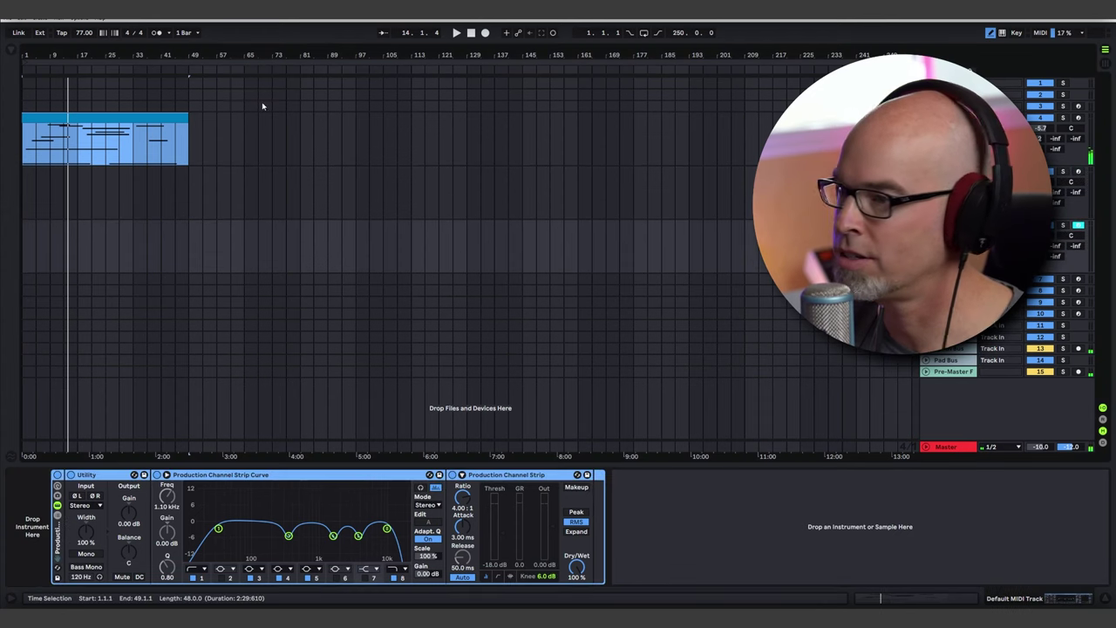
{"action": "left_click", "coordinate": [13, 51]}
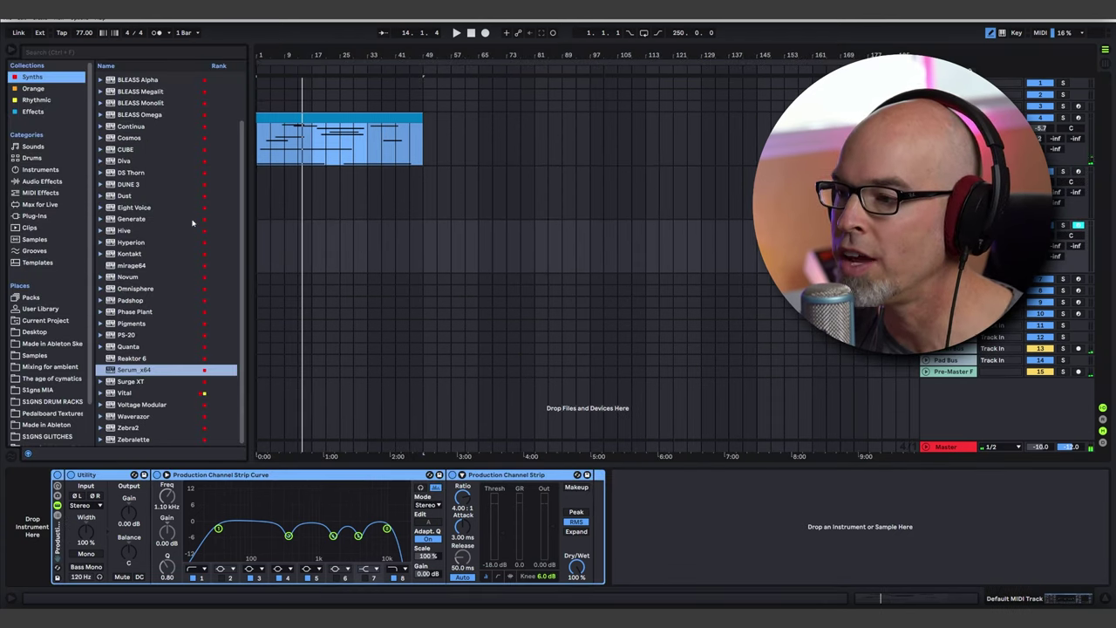
{"action": "double_click", "coordinate": [143, 369]}
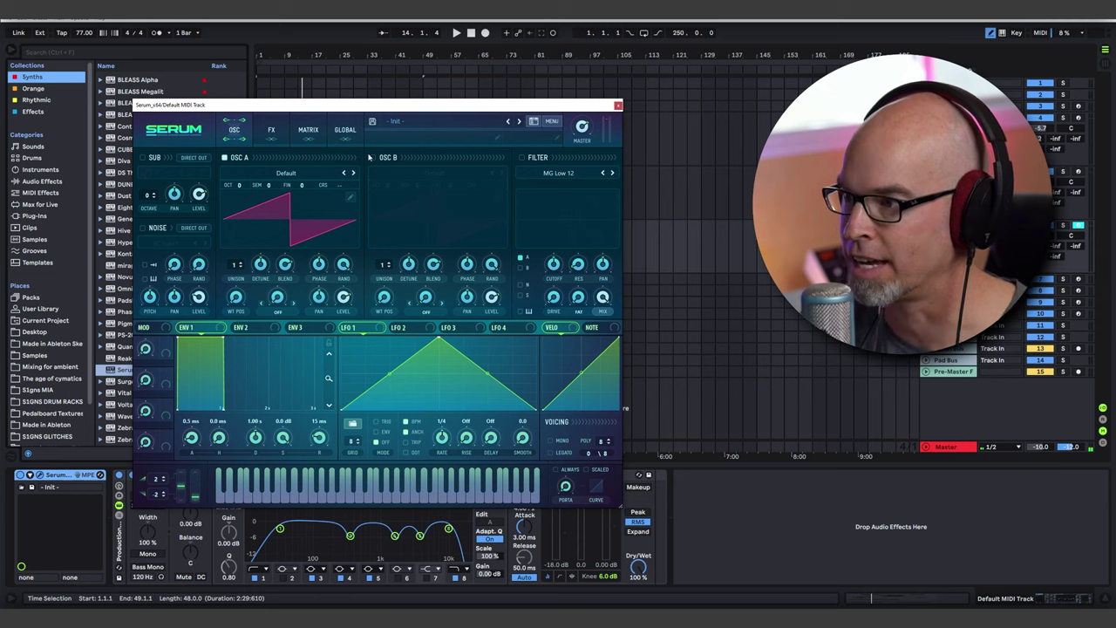
{"action": "key", "text": "ctrl+alt+b"}
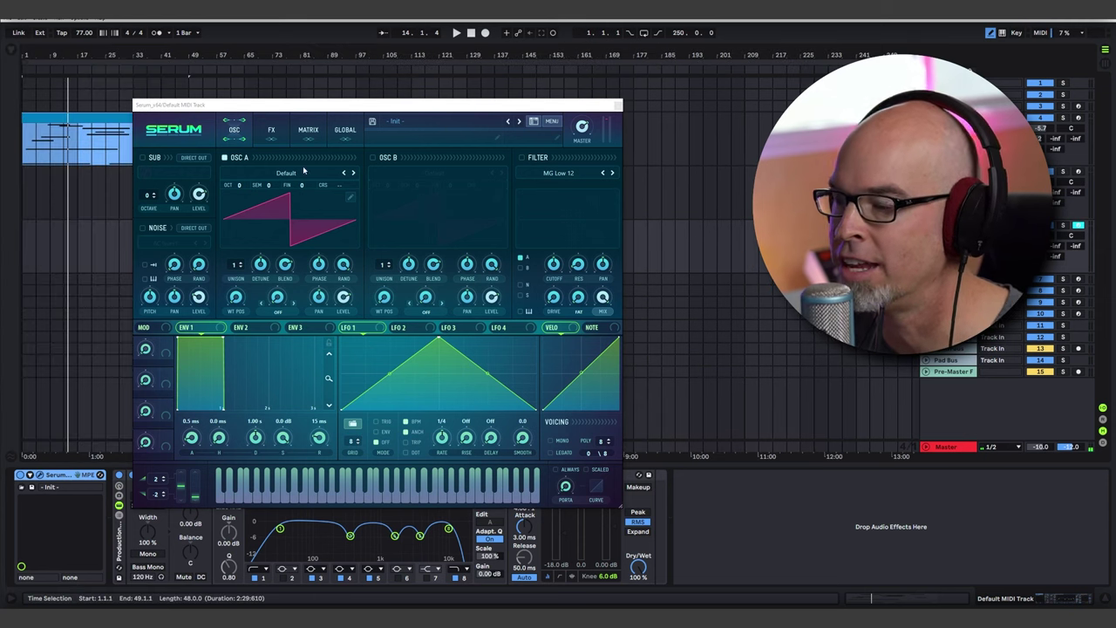
Step: Listen to the soloed pad track and inspect its Vital patch before closing the plug-in window
{"action": "key", "text": "ctrl+z"}
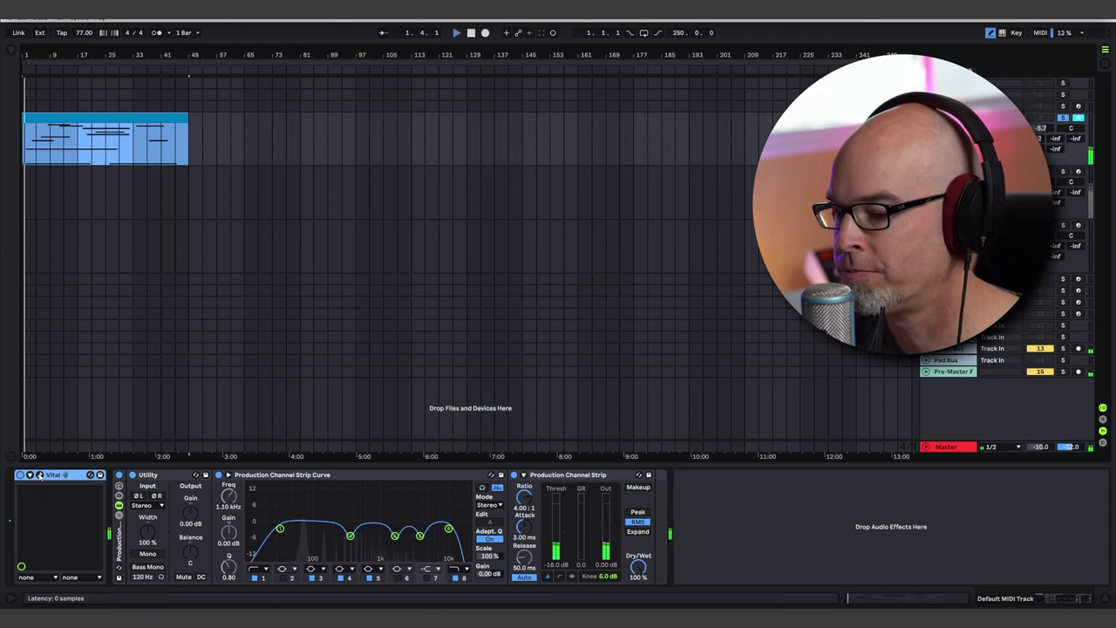
{"action": "left_click", "coordinate": [39, 476]}
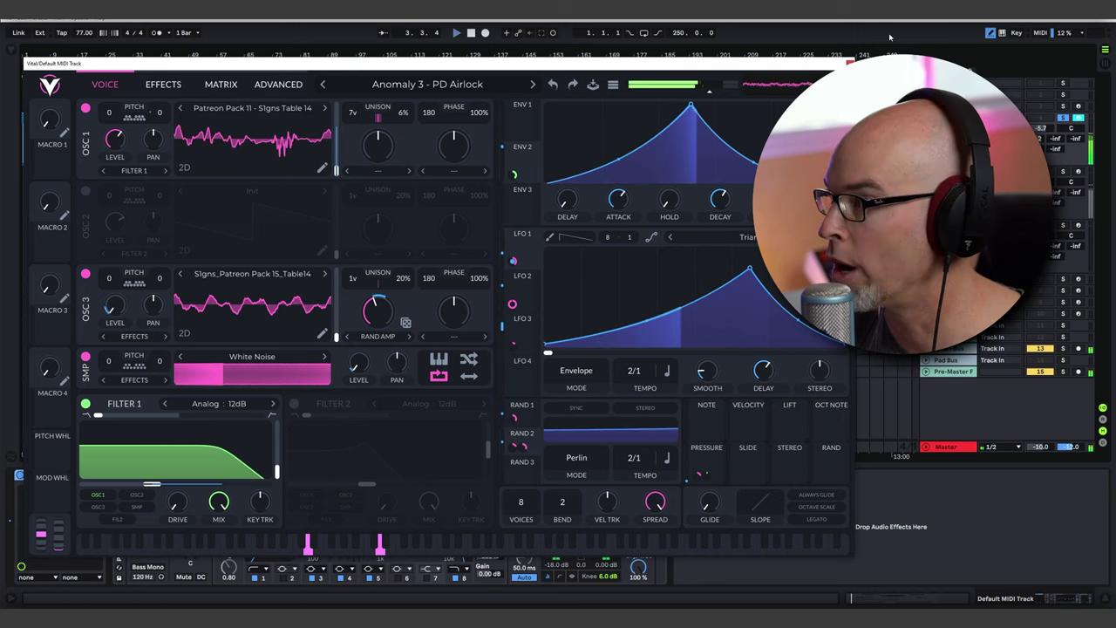
{"action": "left_click", "coordinate": [848, 62]}
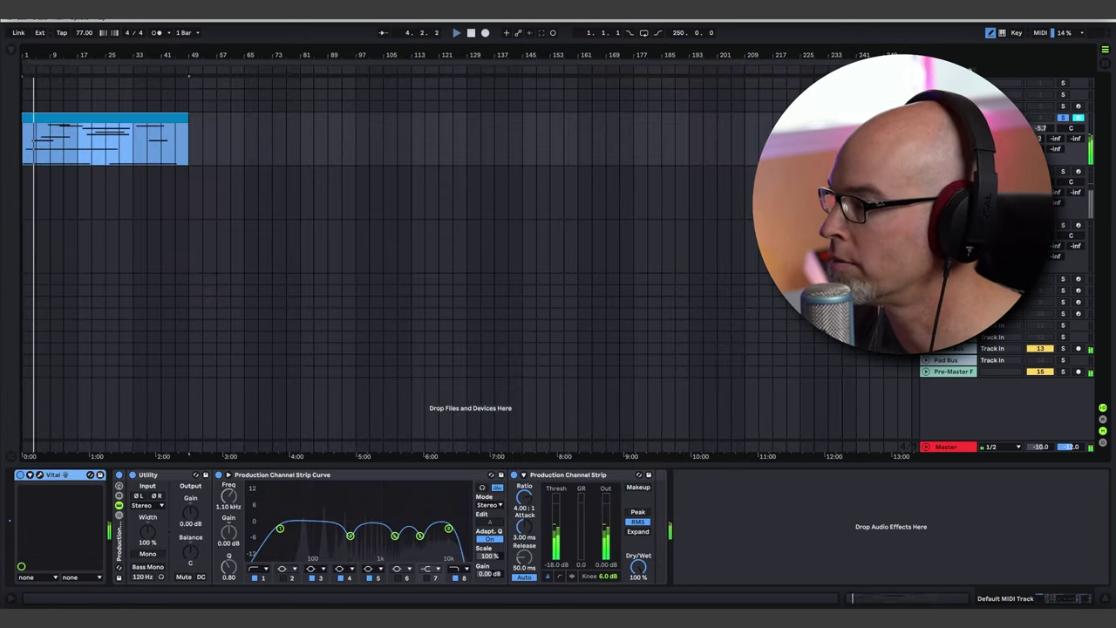
Step: Load the Luftrum wavetable Orison into OSC A of the new Serum and shift its wavetable position
{"action": "key", "text": "ctrl+z"}
{"action": "left_click_drag", "start_coordinate": [382, 105], "coordinate": [314, 93]}
{"action": "left_click", "coordinate": [218, 162]}
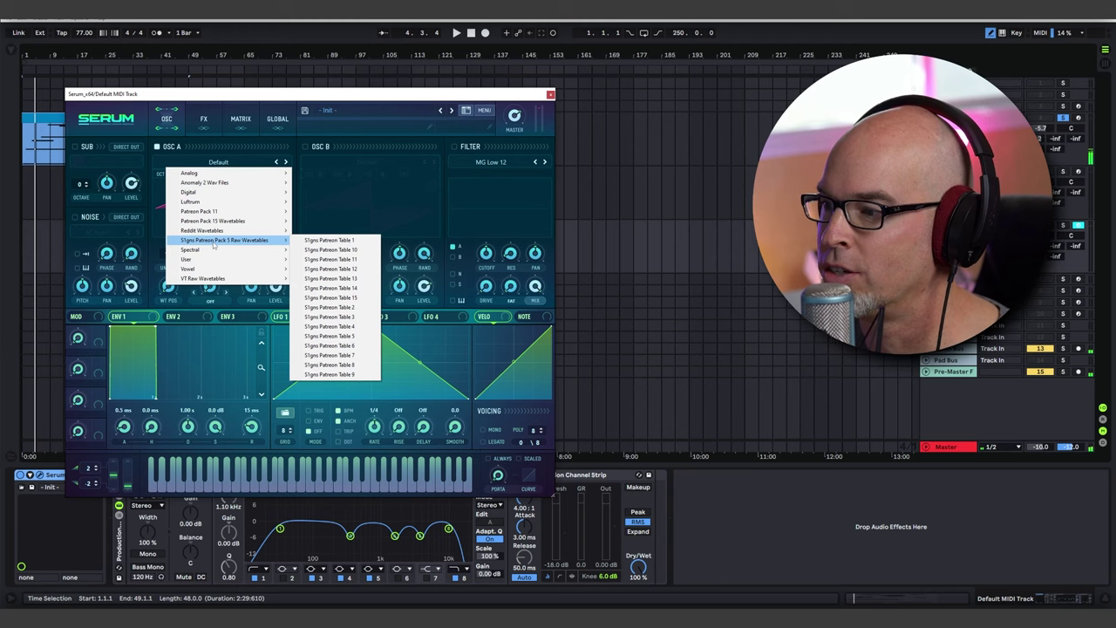
{"action": "mouse_move", "coordinate": [214, 202]}
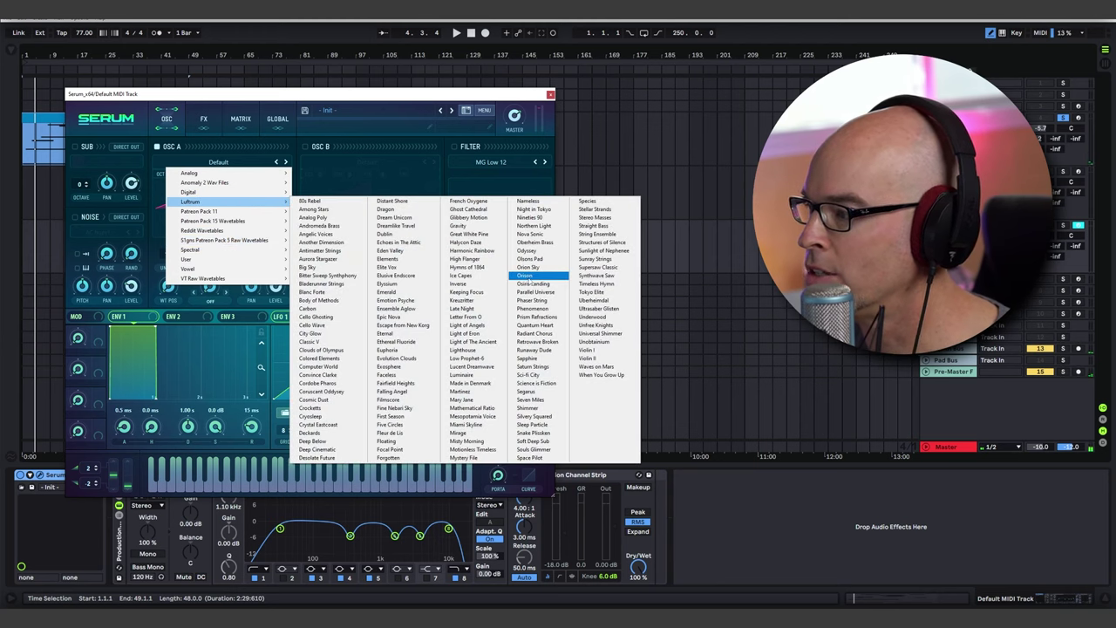
{"action": "left_click", "coordinate": [529, 275]}
{"action": "left_click_drag", "start_coordinate": [169, 271], "coordinate": [177, 237]}
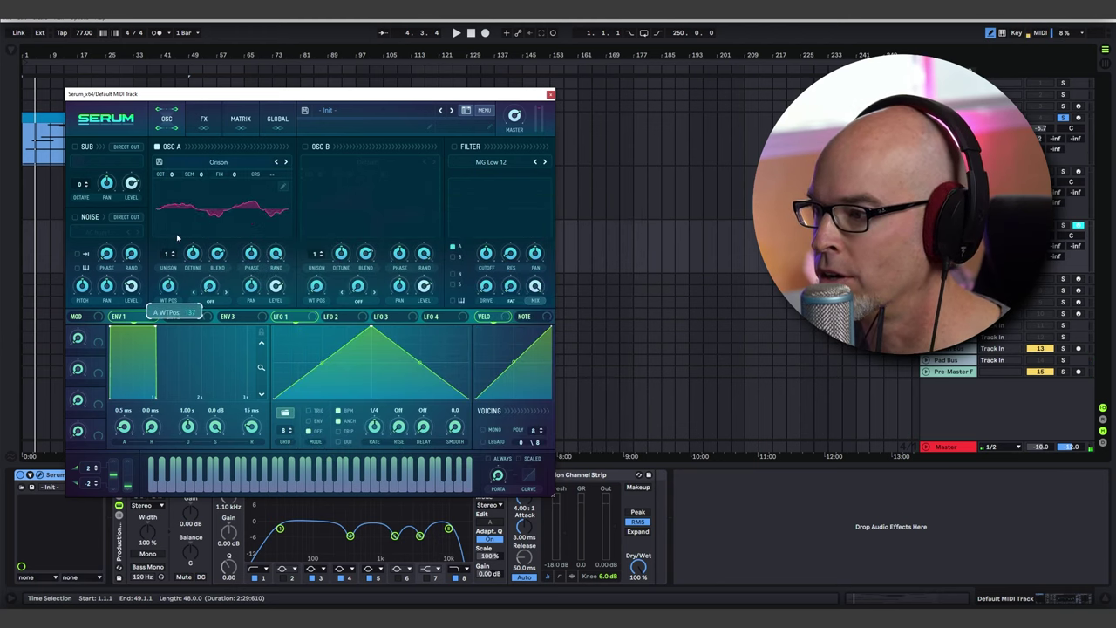
Step: Enable OSC B and load the Spectral wavetable Reesey Mess 3 [SL] into it
{"action": "left_click", "coordinate": [305, 147]}
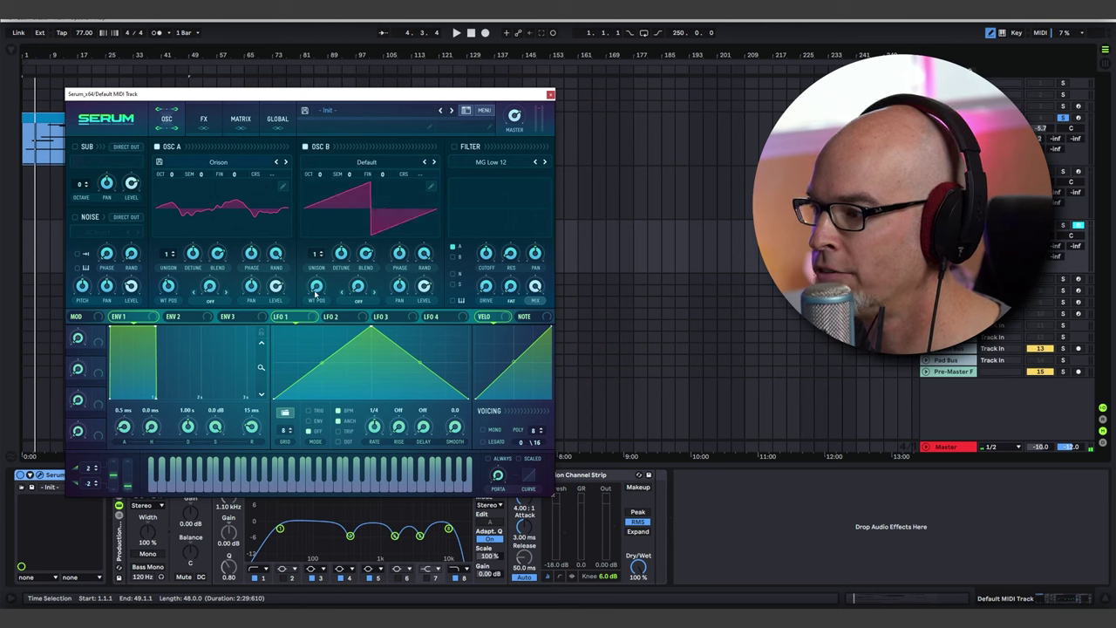
{"action": "left_click", "coordinate": [367, 173]}
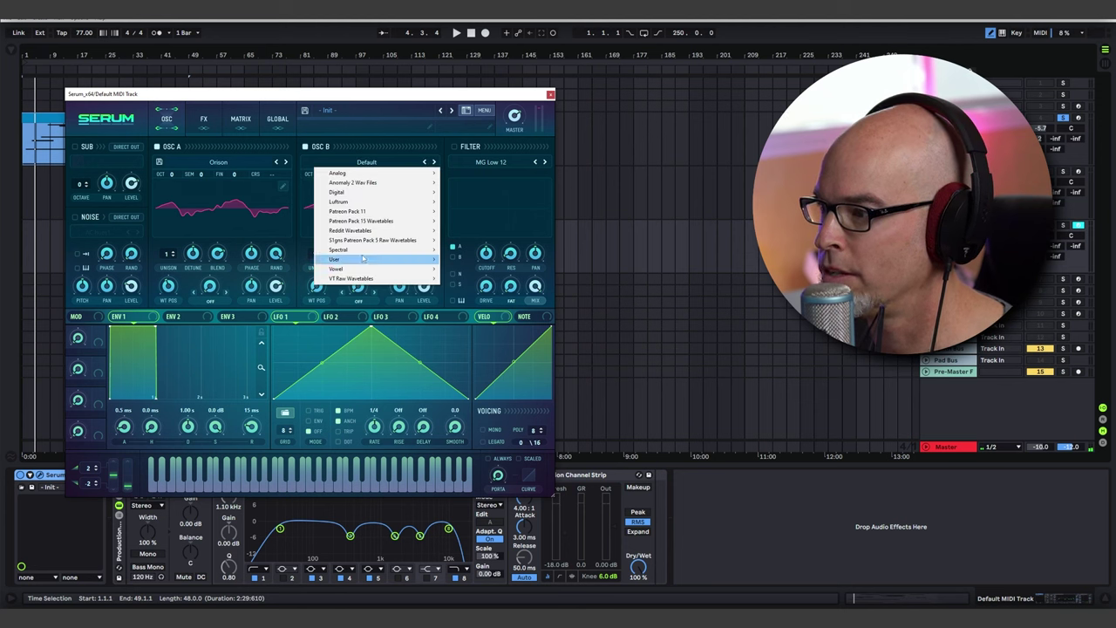
{"action": "mouse_move", "coordinate": [362, 252]}
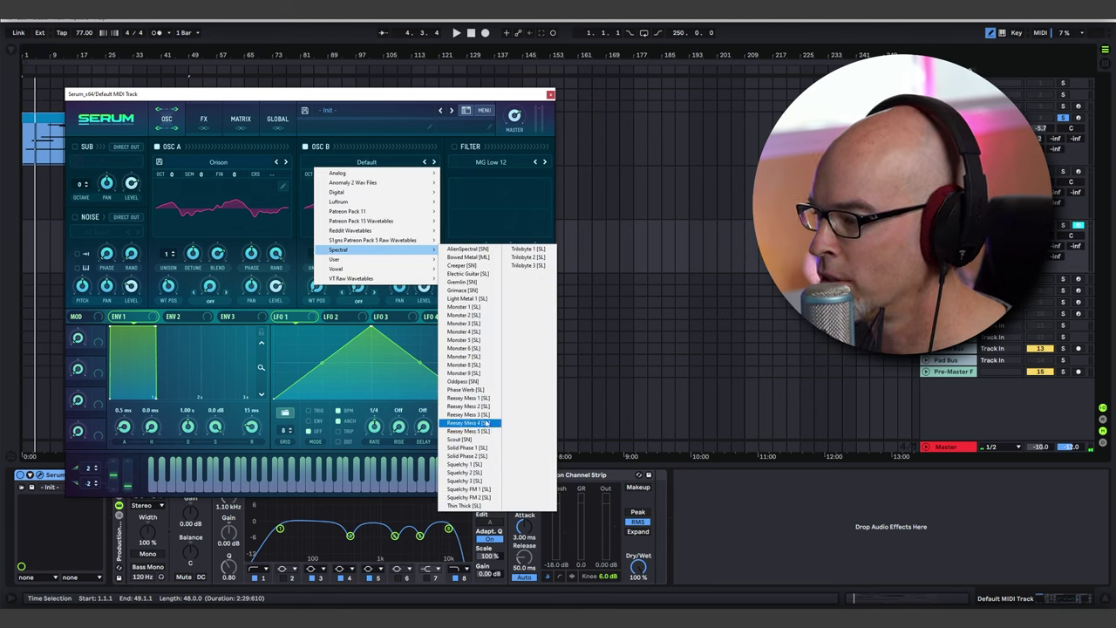
{"action": "left_click", "coordinate": [471, 415]}
Step: Set OSC A's warp mode to FM (From B)
{"action": "left_click", "coordinate": [211, 301]}
{"action": "left_click", "coordinate": [218, 484]}
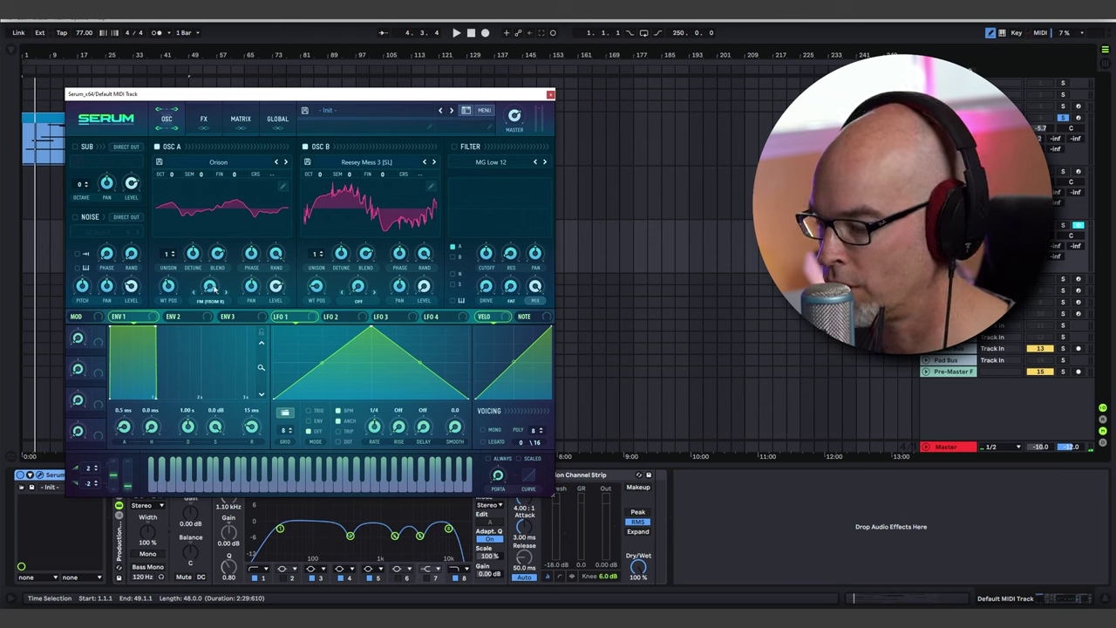
{"action": "mouse_move", "coordinate": [210, 286]}
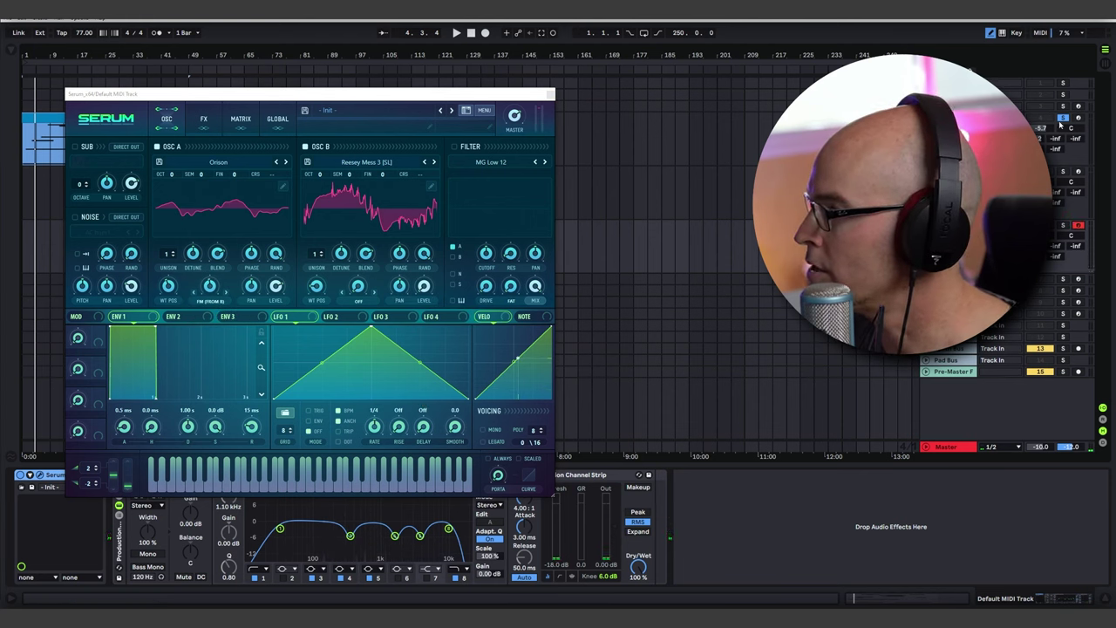
Step: Turn off solo on the pad track and route the new Serum track's output to a bus
{"action": "left_click", "coordinate": [1060, 119]}
{"action": "left_click", "coordinate": [994, 360]}
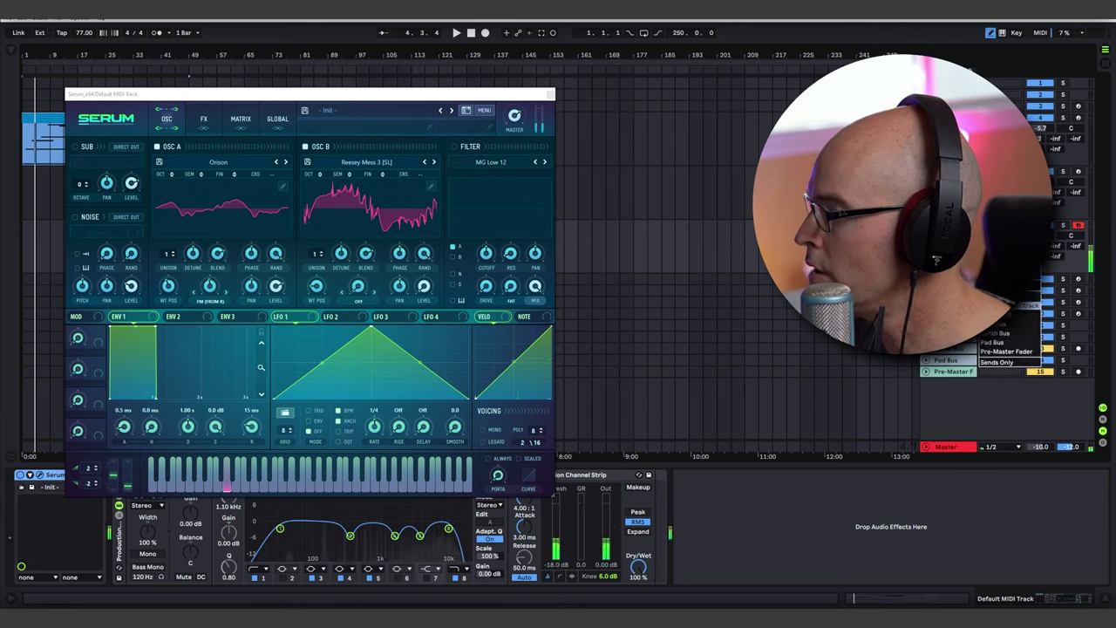
{"action": "left_click", "coordinate": [1009, 335]}
Step: Shape Env 1 of the new Serum with sustain fully down and a 2.99 s decay
{"action": "left_click_drag", "start_coordinate": [157, 328], "coordinate": [234, 488]}
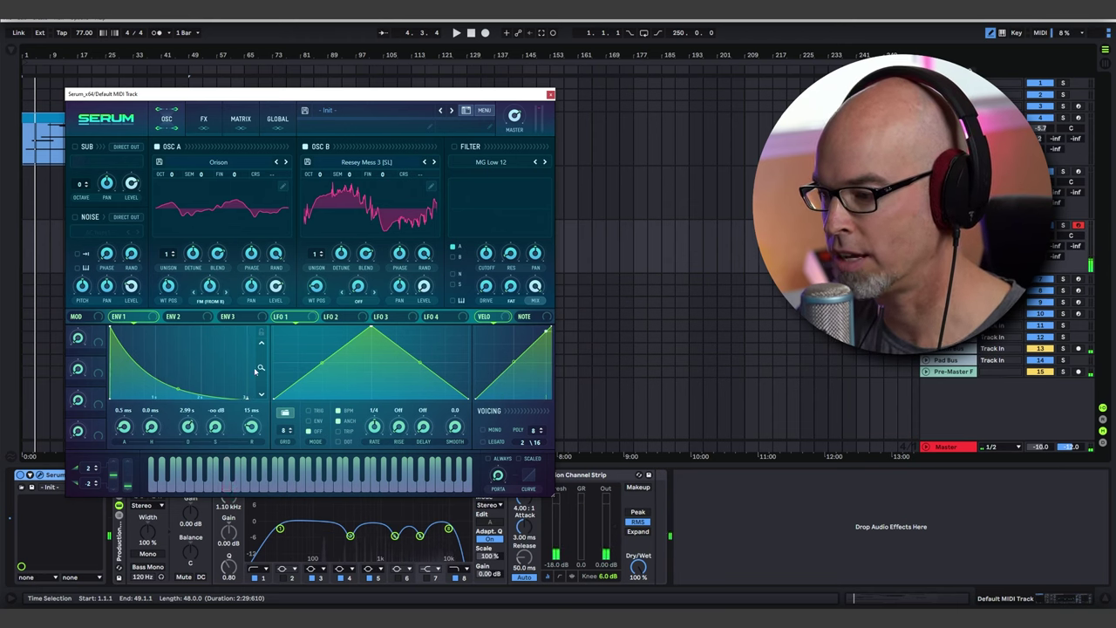
Step: Raise OSC A's unison to 5 voices
{"action": "mouse_move", "coordinate": [209, 299]}
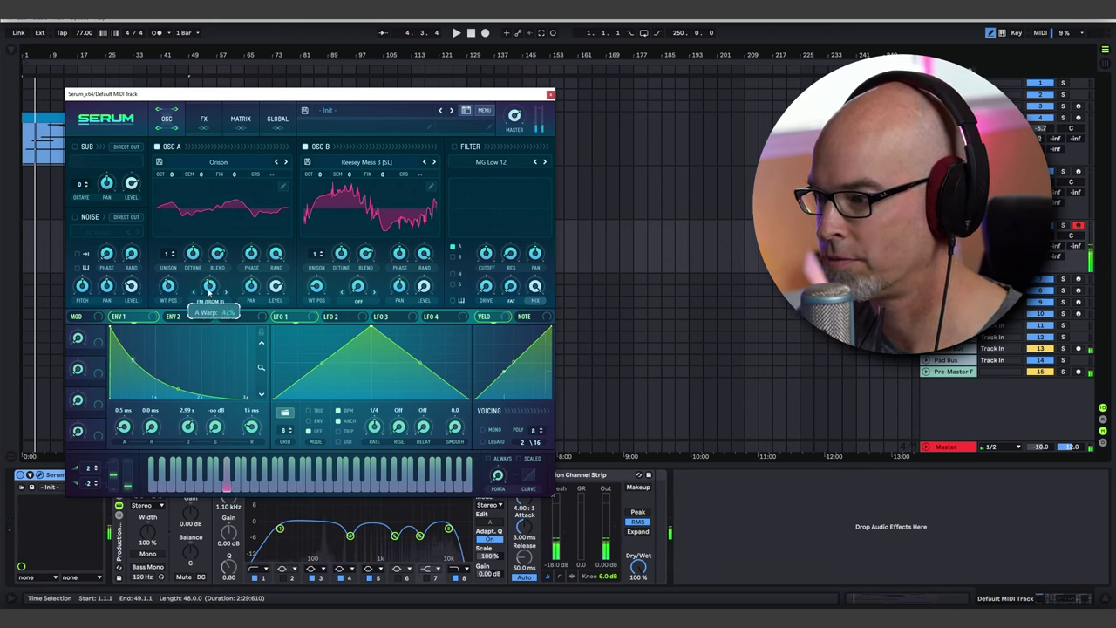
{"action": "scroll", "coordinate": [169, 253], "scroll_direction": "up", "scroll_amount": 2}
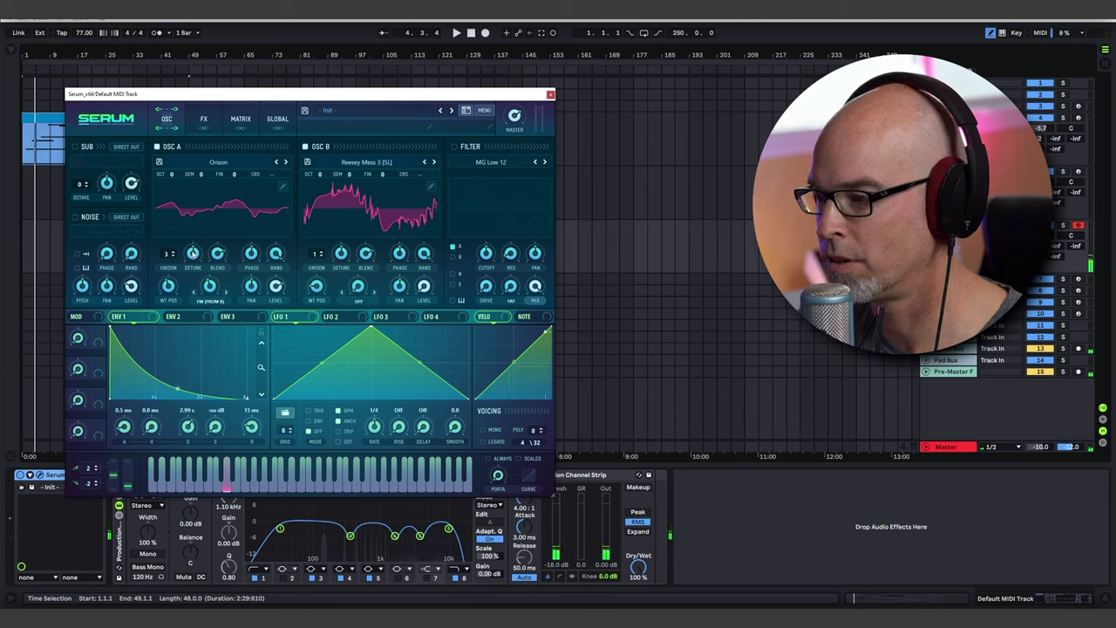
{"action": "mouse_move", "coordinate": [193, 253]}
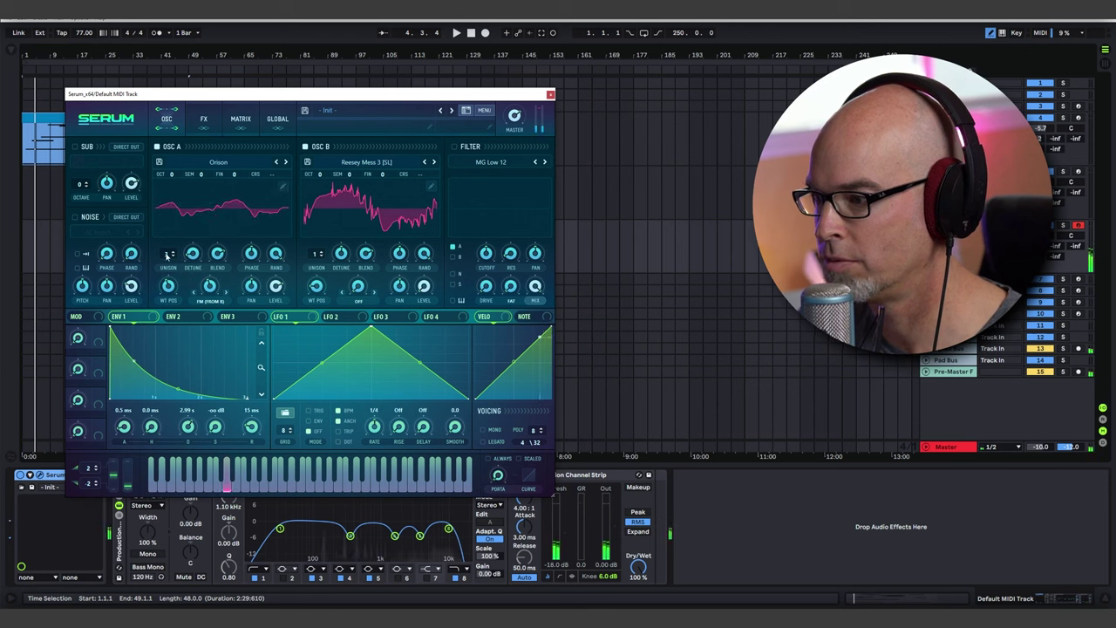
{"action": "scroll", "coordinate": [168, 254], "scroll_direction": "up", "scroll_amount": 1}
{"action": "scroll", "coordinate": [168, 254], "scroll_direction": "up", "scroll_amount": 1}
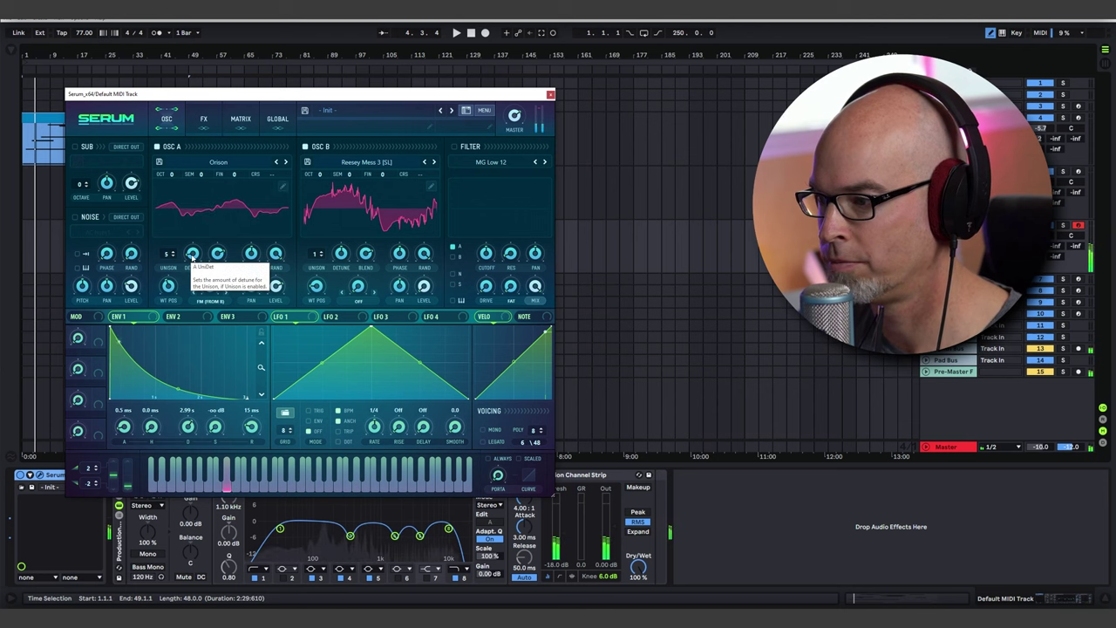
Step: Raise OSC B's wavetable position to about 256
{"action": "mouse_move", "coordinate": [358, 286]}
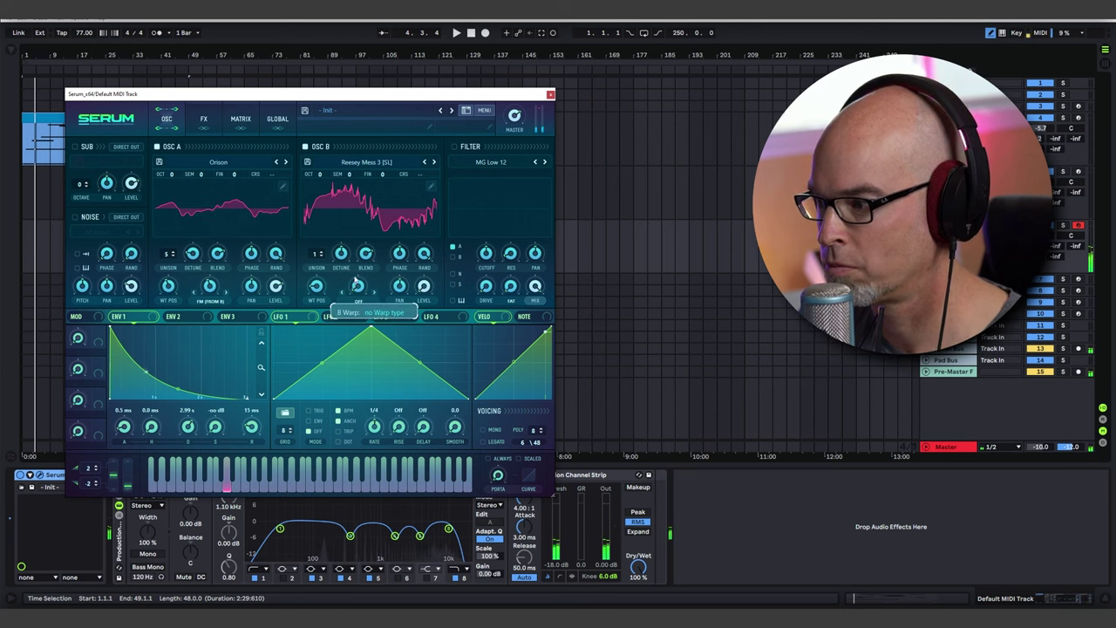
{"action": "mouse_move", "coordinate": [317, 288]}
{"action": "left_click_drag", "start_coordinate": [321, 274], "coordinate": [331, 248]}
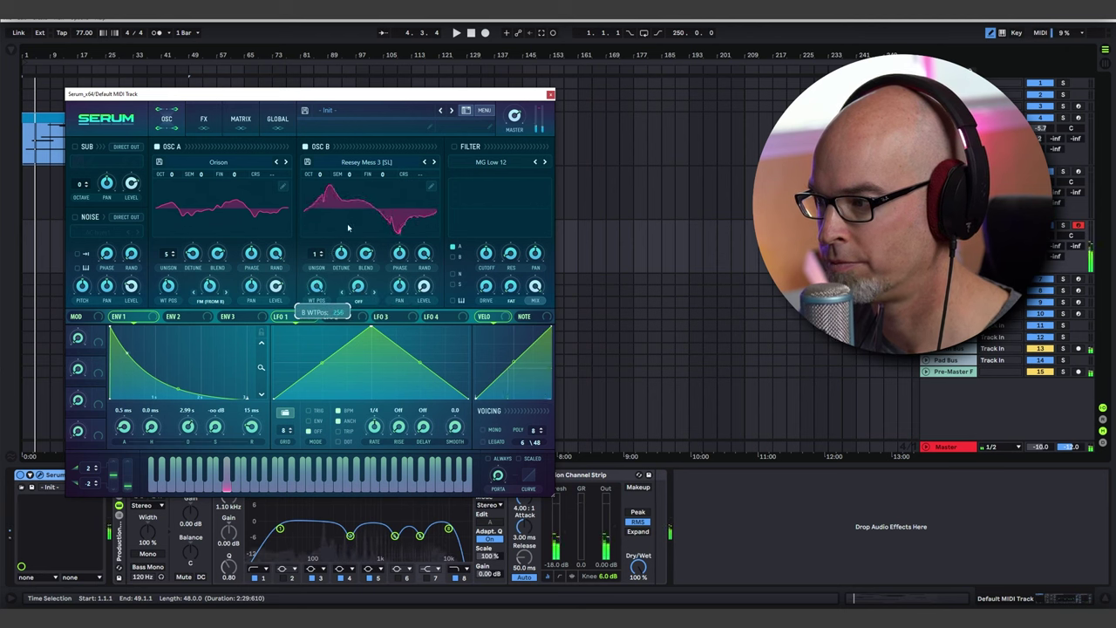
{"action": "mouse_move", "coordinate": [212, 279]}
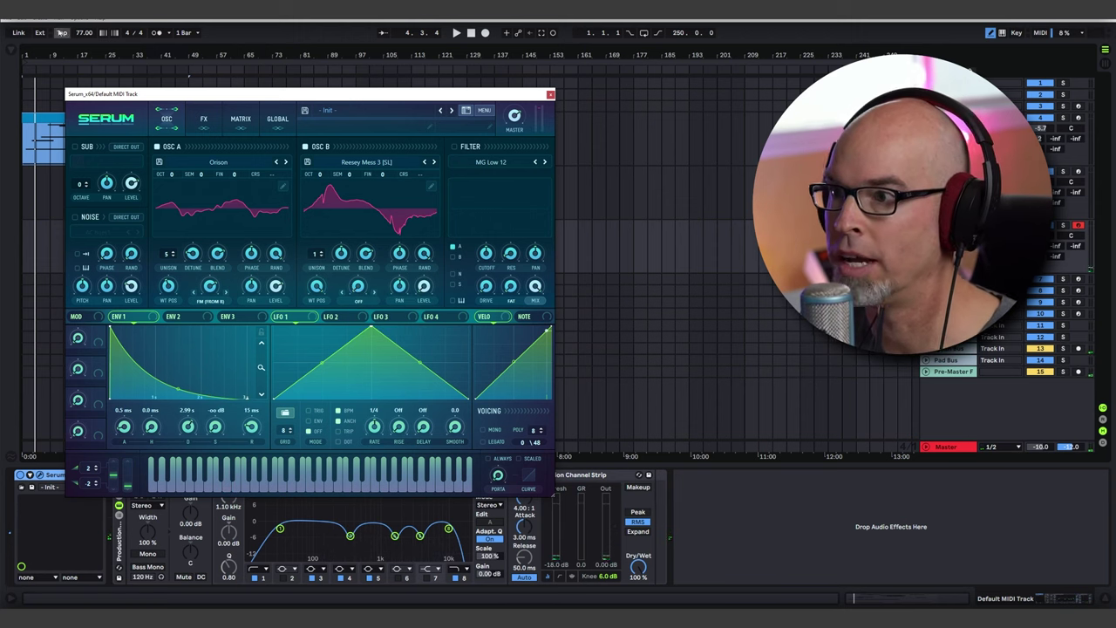
Step: Add MOscilloscope from the Effects collection to the end of the Serum track's device chain and move its window beside Serum
{"action": "left_click", "coordinate": [17, 50]}
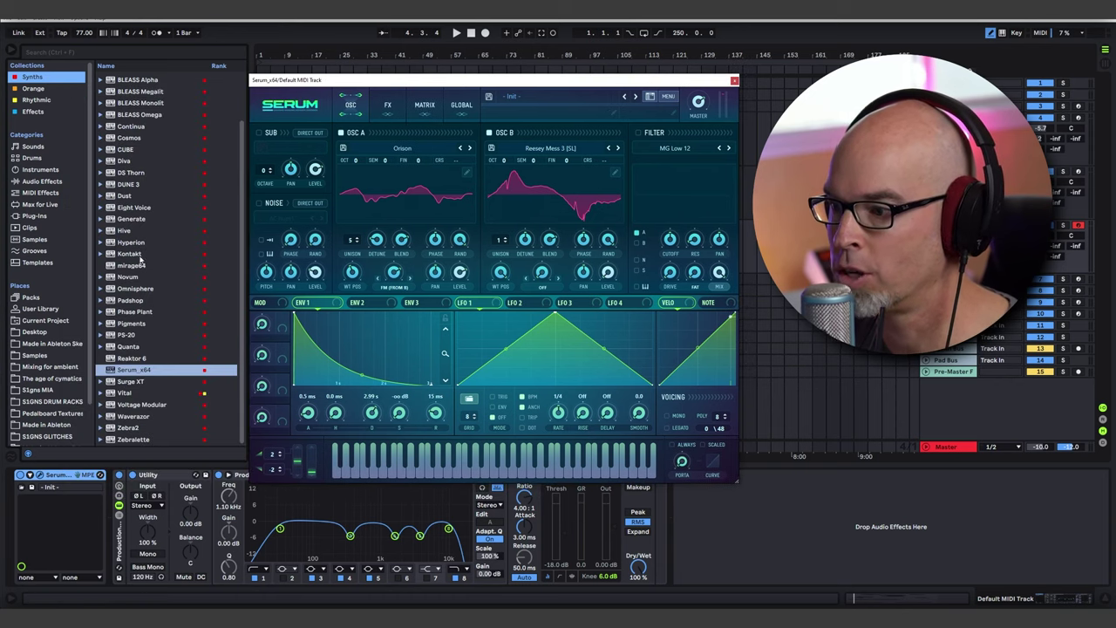
{"action": "left_click", "coordinate": [33, 111]}
{"action": "left_click_drag", "start_coordinate": [139, 149], "coordinate": [716, 512]}
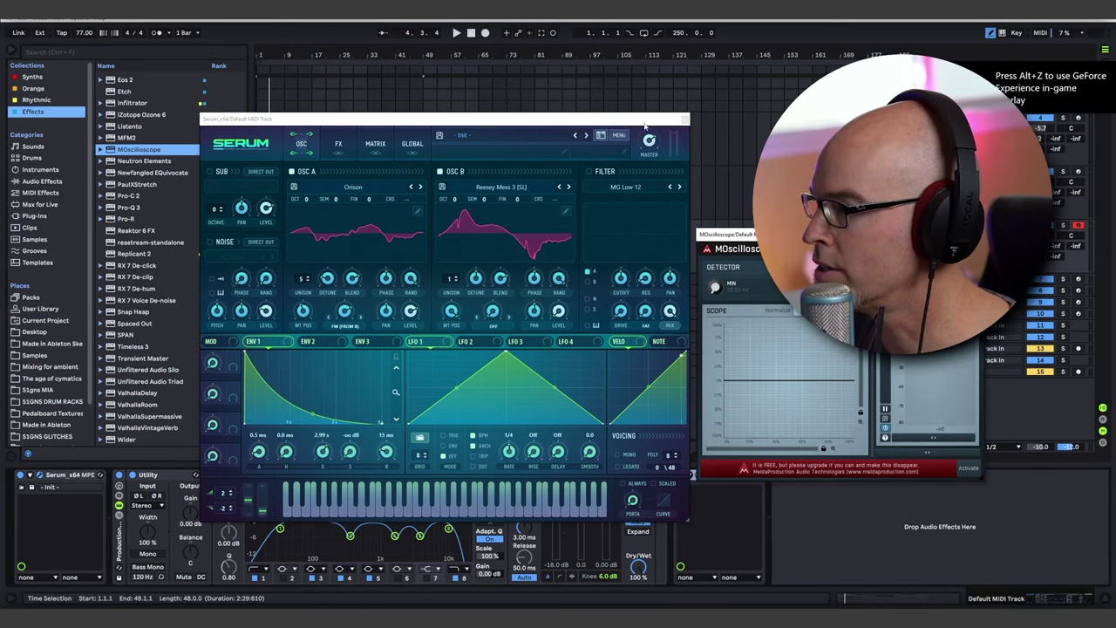
{"action": "left_click_drag", "start_coordinate": [734, 223], "coordinate": [705, 201]}
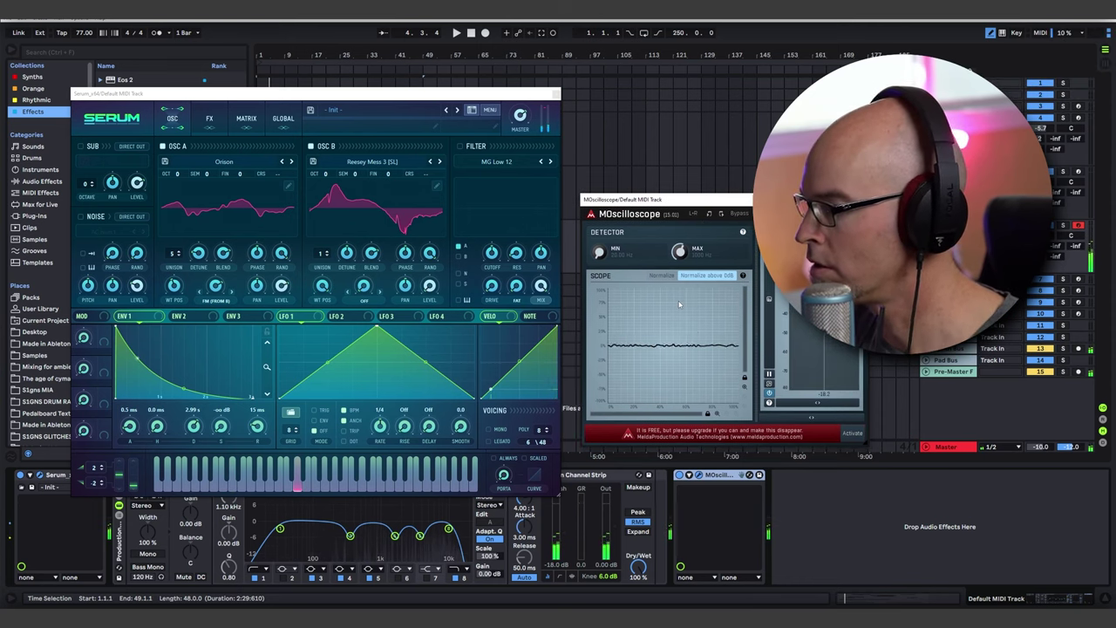
Step: Enable Serum's Compressor effect and switch on its Multiband mode
{"action": "left_click", "coordinate": [253, 122]}
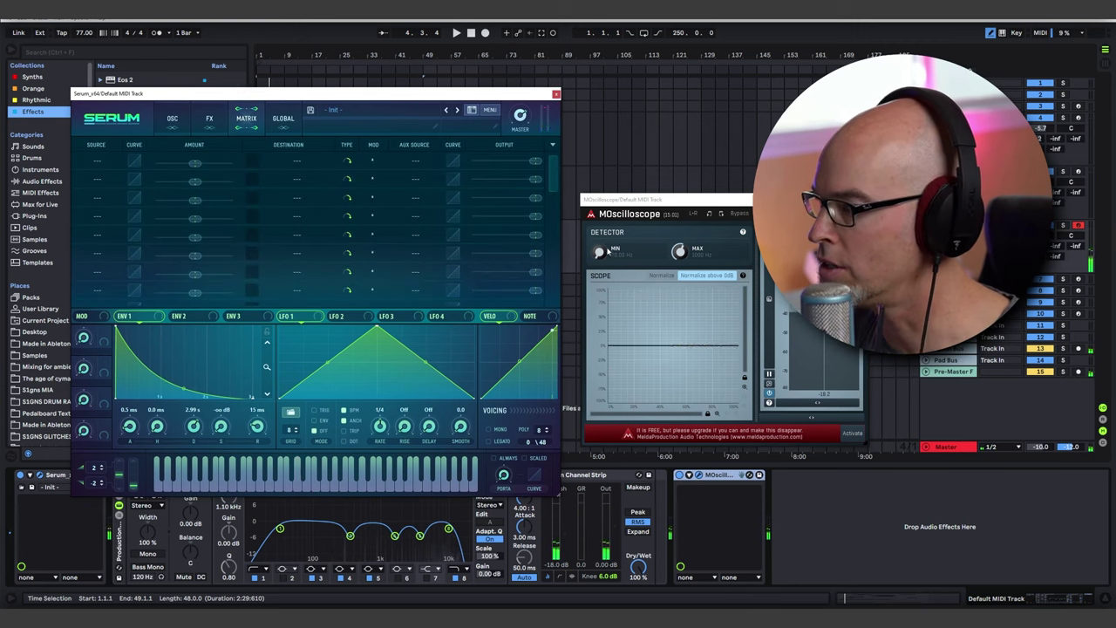
{"action": "left_click", "coordinate": [173, 120]}
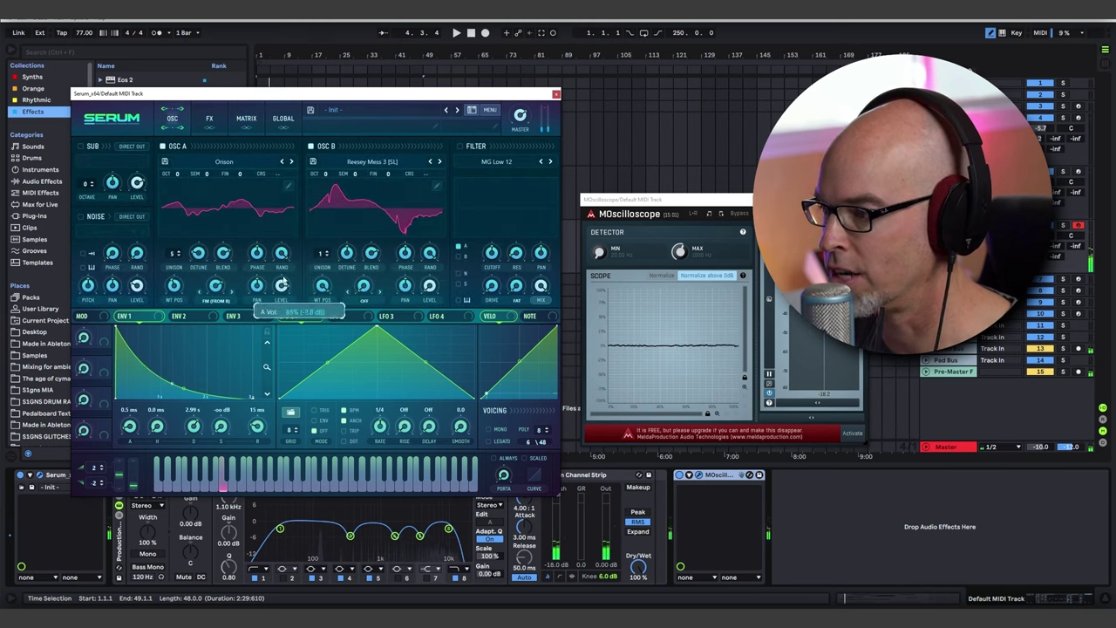
{"action": "left_click", "coordinate": [211, 121]}
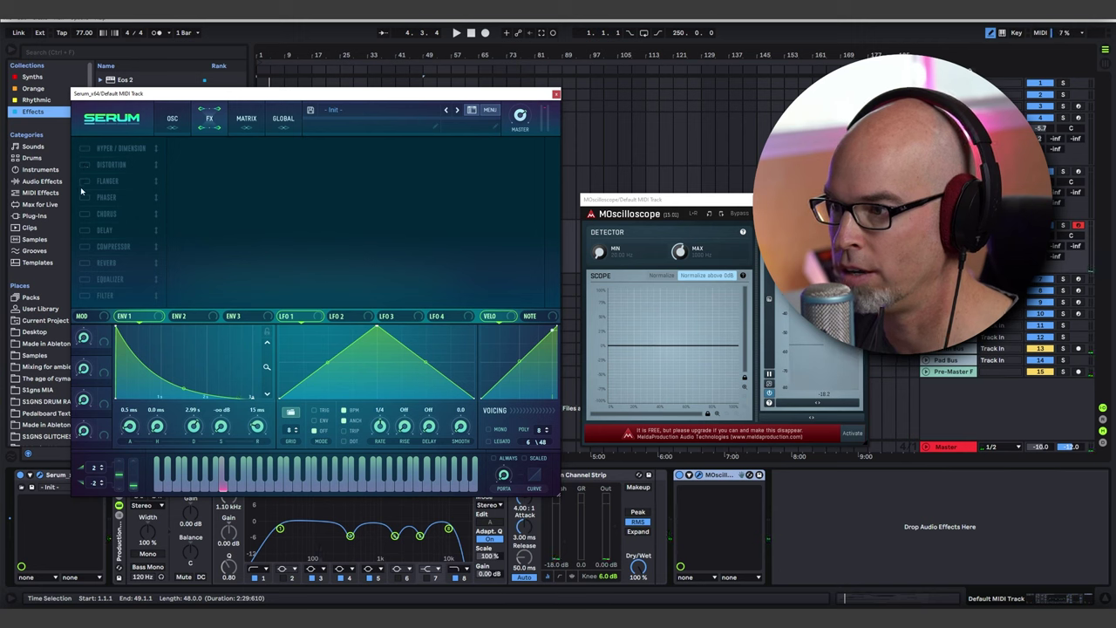
{"action": "left_click", "coordinate": [82, 248]}
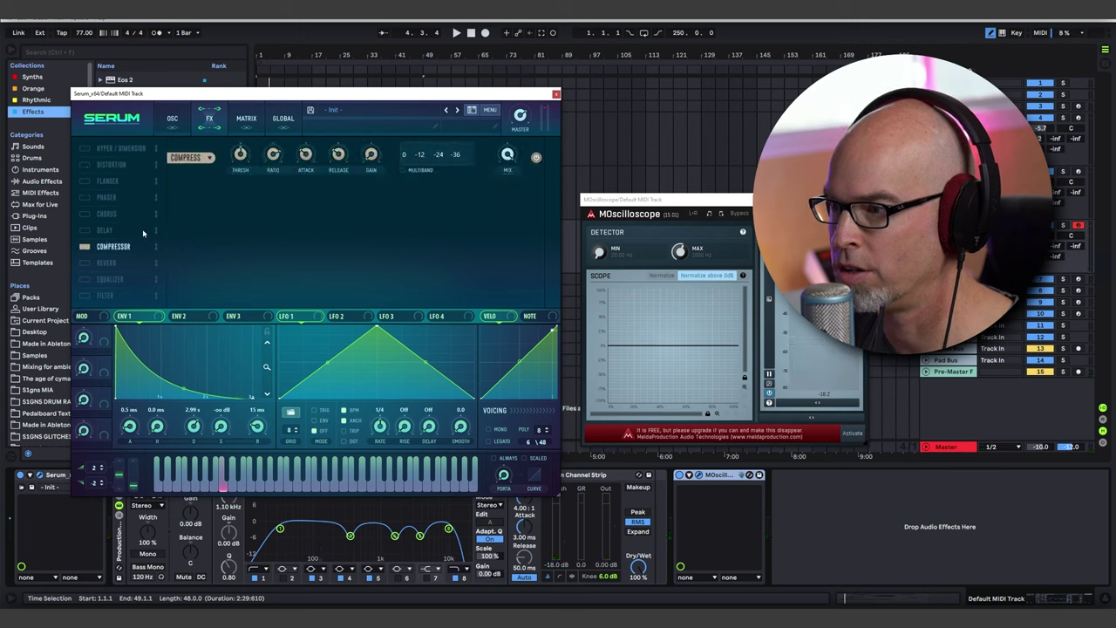
{"action": "left_click", "coordinate": [404, 170]}
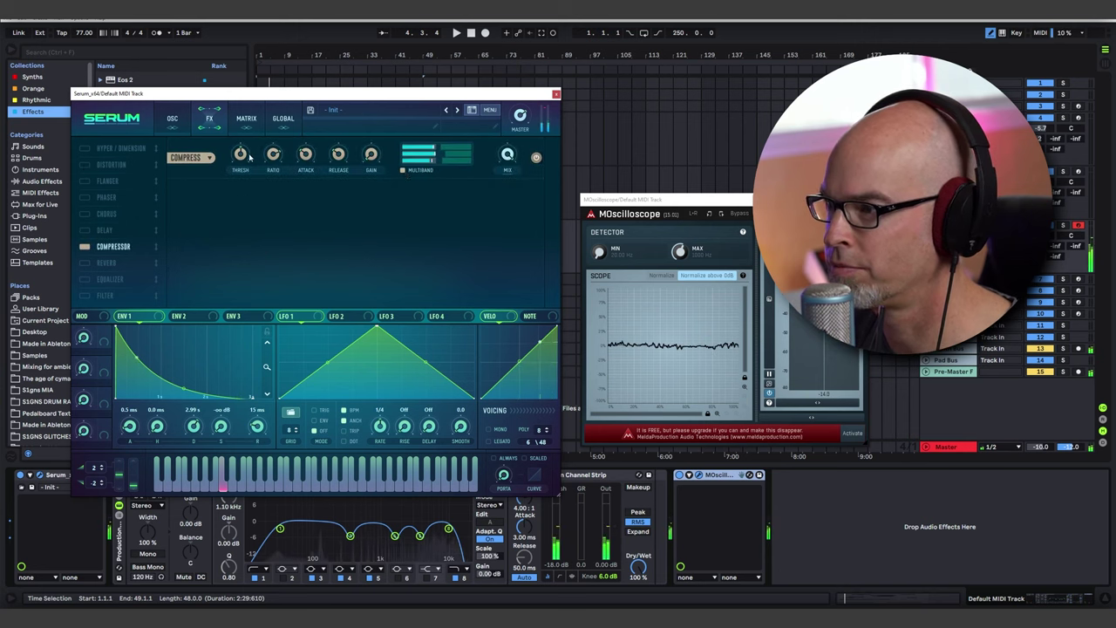
{"action": "mouse_move", "coordinate": [248, 152]}
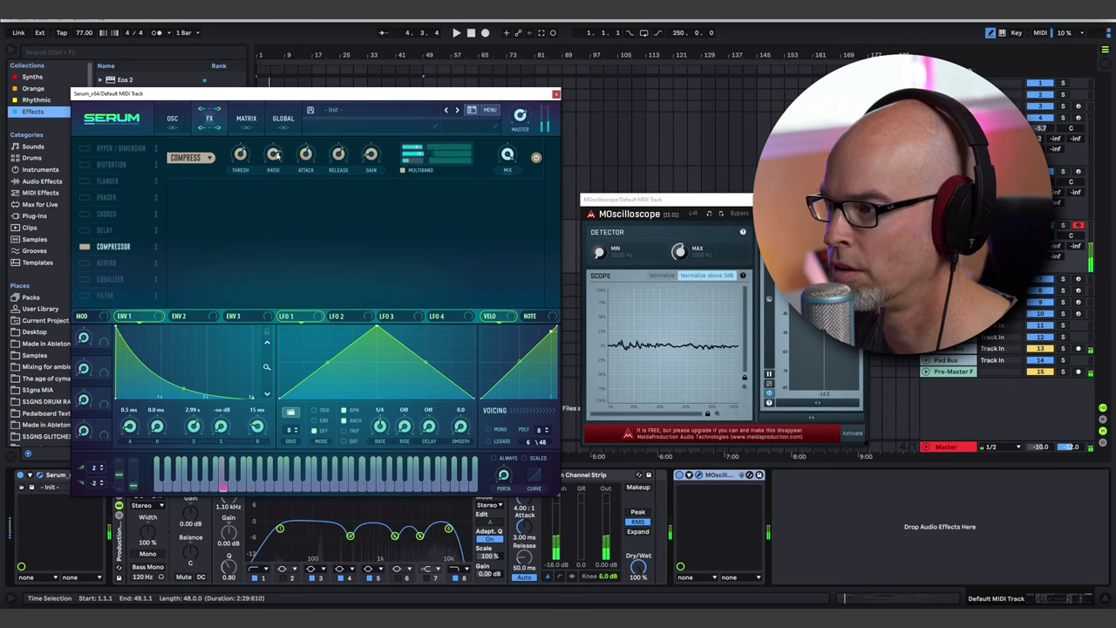
{"action": "mouse_move", "coordinate": [247, 171]}
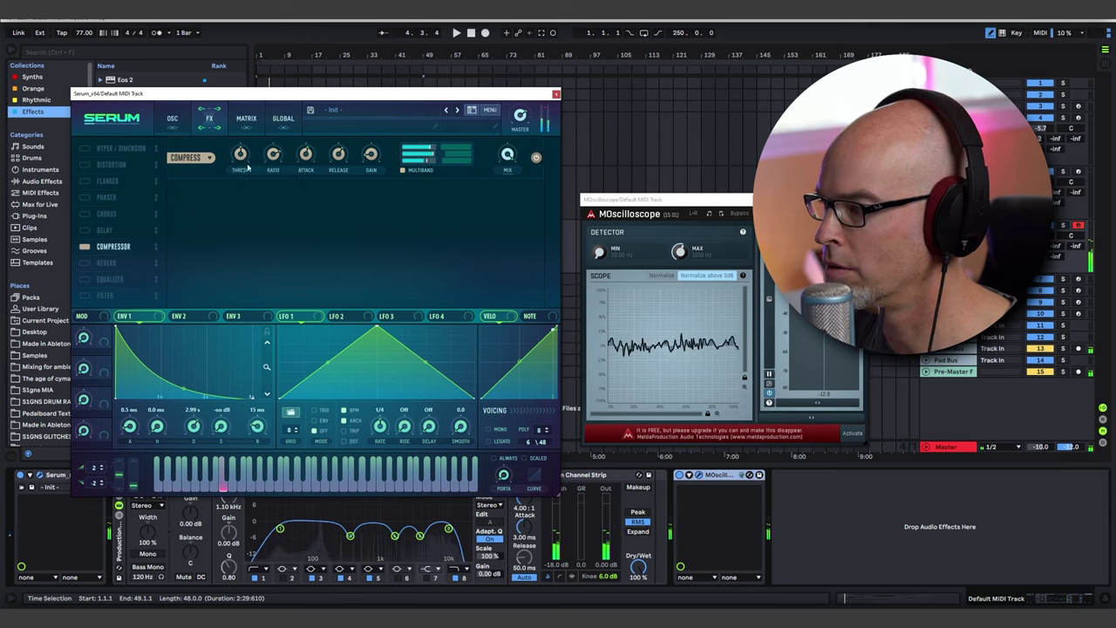
Step: Start playback of the arrangement and hide the browser
{"action": "left_click", "coordinate": [555, 94]}
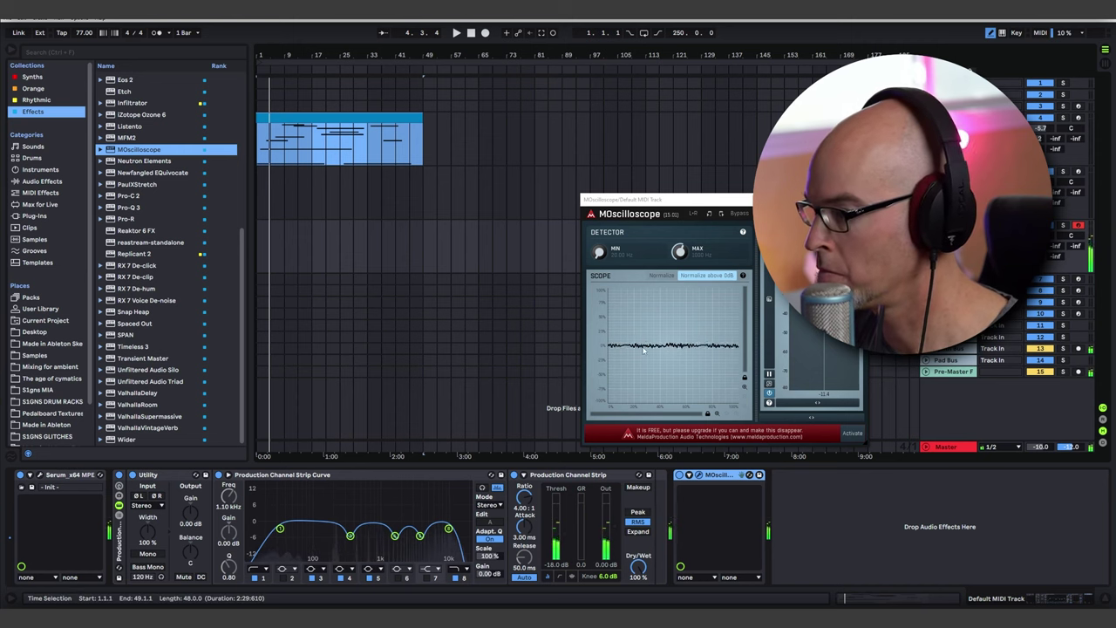
{"action": "left_click", "coordinate": [455, 32]}
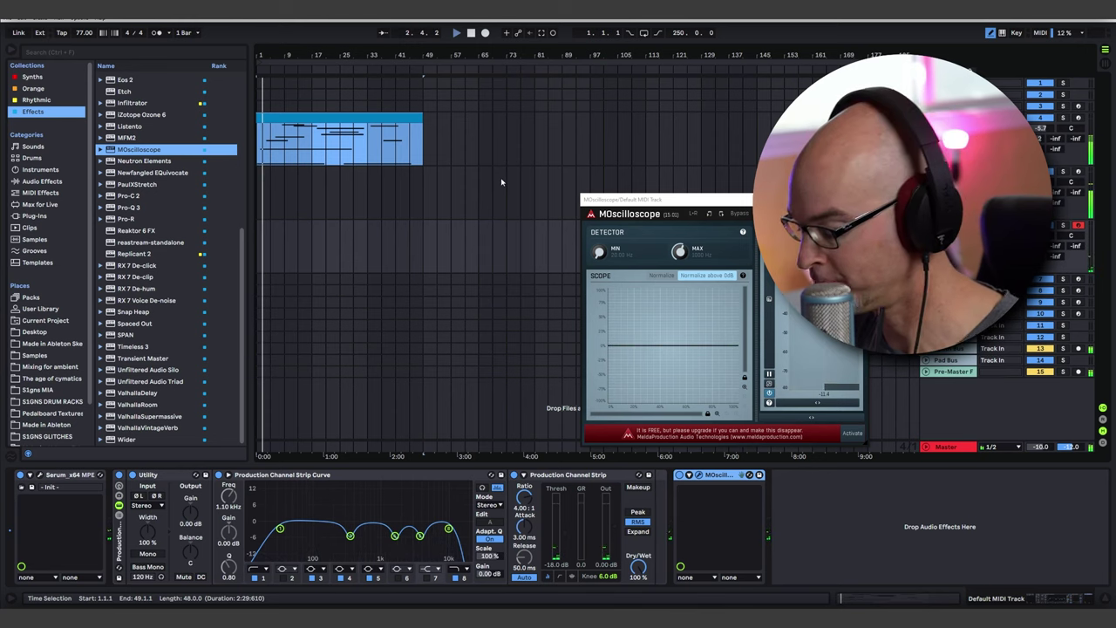
{"action": "left_click", "coordinate": [12, 52]}
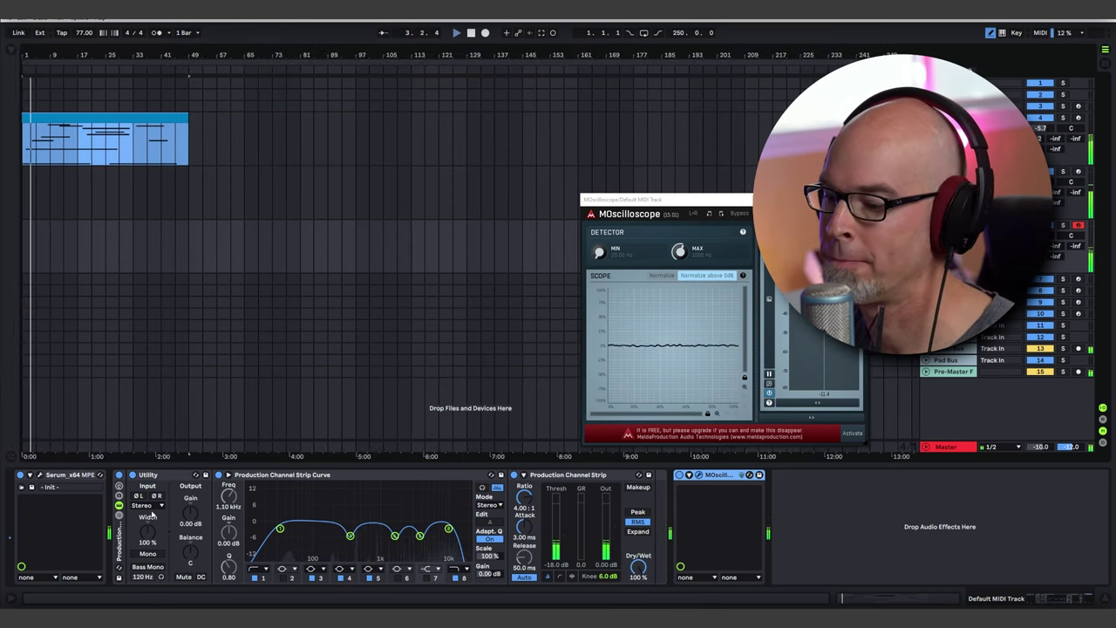
Step: Reopen Serum, set OSC B's wavetable position to about 86, and assign Chaos1 as its modulation source
{"action": "left_click", "coordinate": [40, 475]}
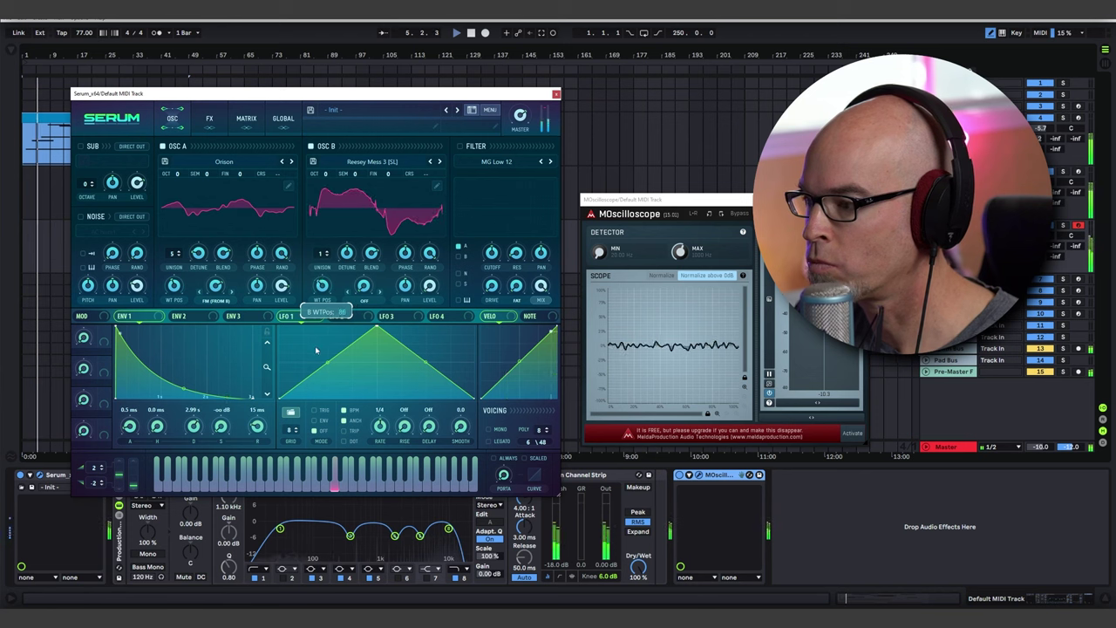
{"action": "right_click", "coordinate": [322, 288]}
{"action": "mouse_move", "coordinate": [401, 329]}
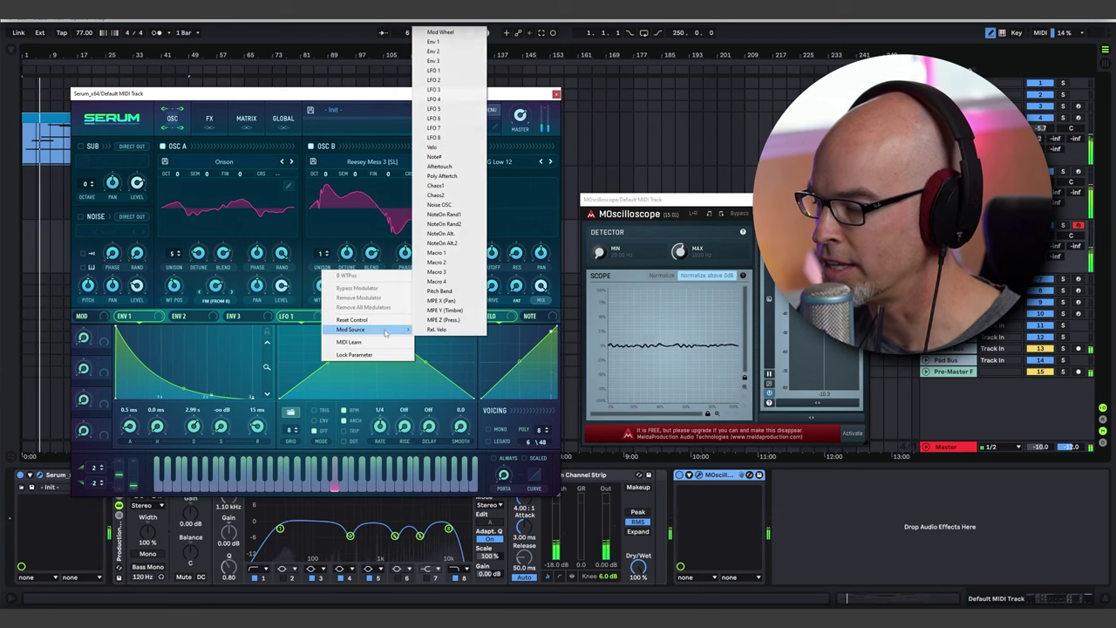
{"action": "left_click", "coordinate": [453, 186]}
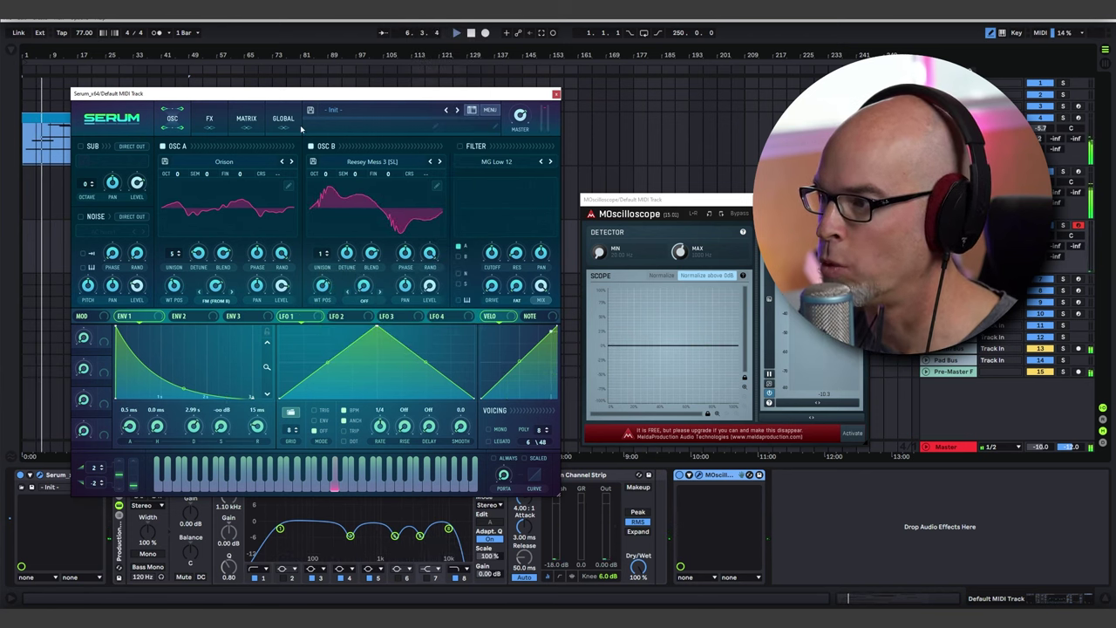
Step: Adjust the Chaos 1 rate to about 10.9 Hz and review Serum's effects and modulation matrix
{"action": "left_click", "coordinate": [282, 120]}
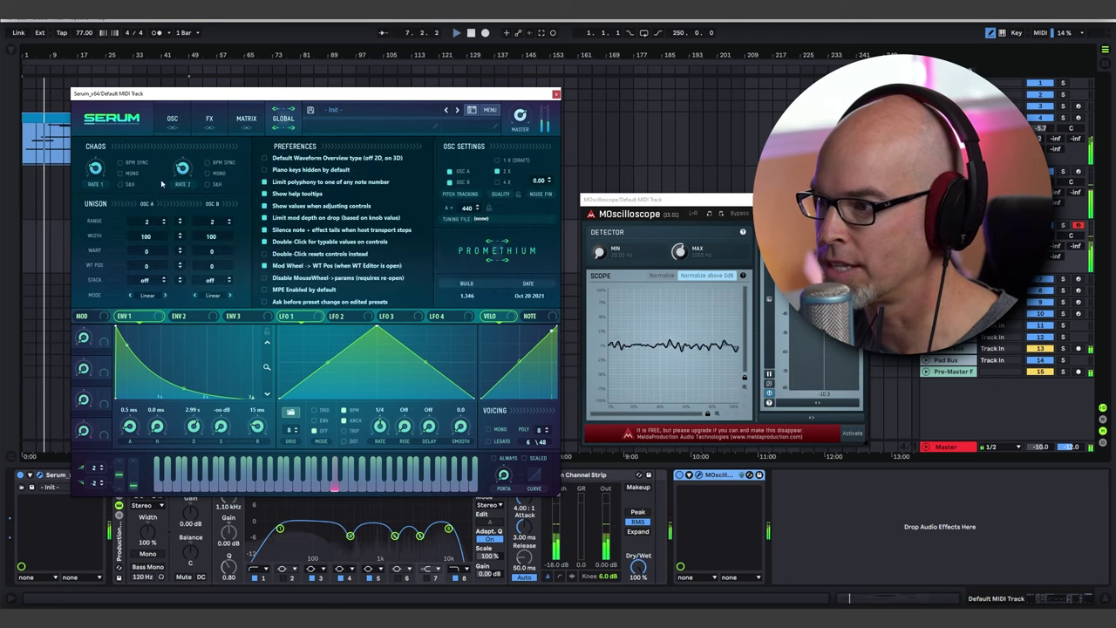
{"action": "mouse_move", "coordinate": [97, 162]}
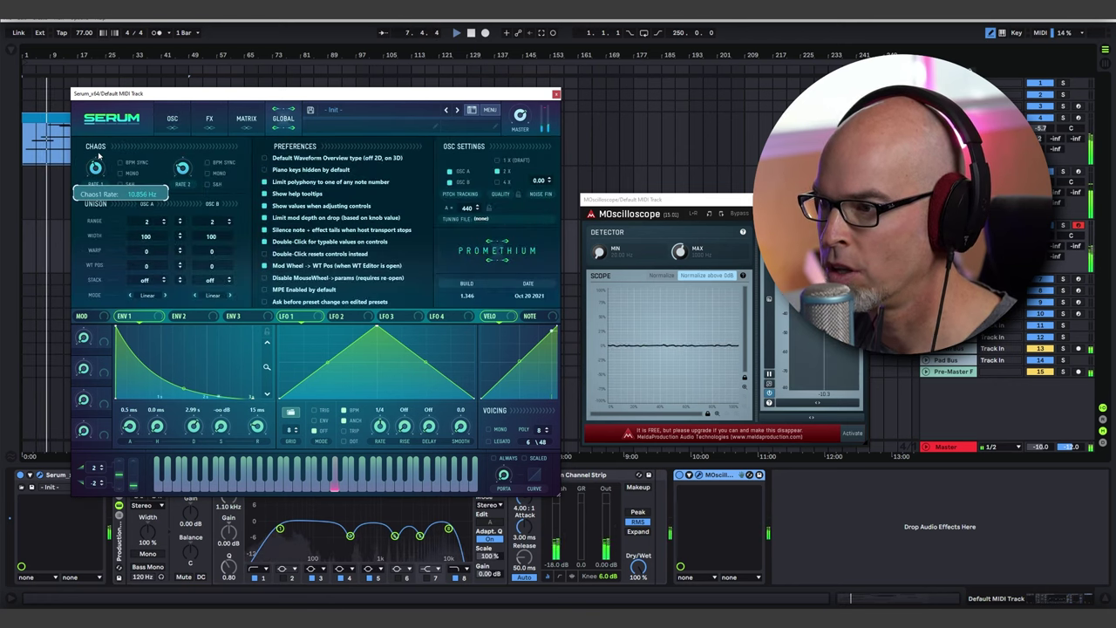
{"action": "left_click", "coordinate": [209, 118]}
{"action": "left_click", "coordinate": [246, 118]}
{"action": "left_click", "coordinate": [171, 118]}
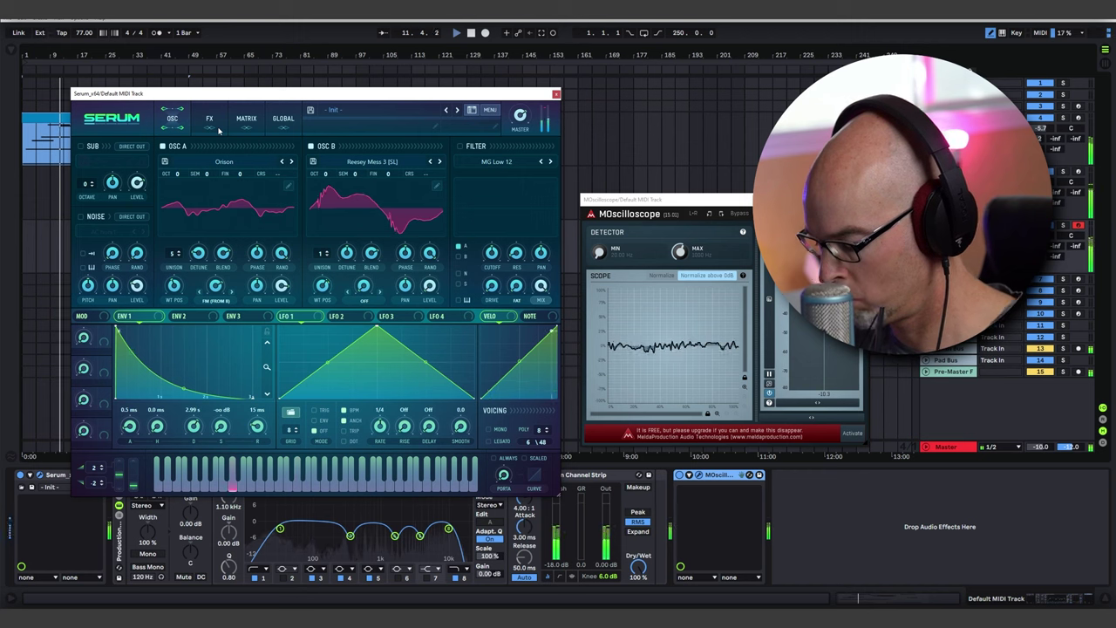
Step: Shift OSC A's wavetable position and restart playback of the arrangement
{"action": "left_click_drag", "start_coordinate": [174, 285], "coordinate": [183, 278]}
{"action": "key", "text": "space"}
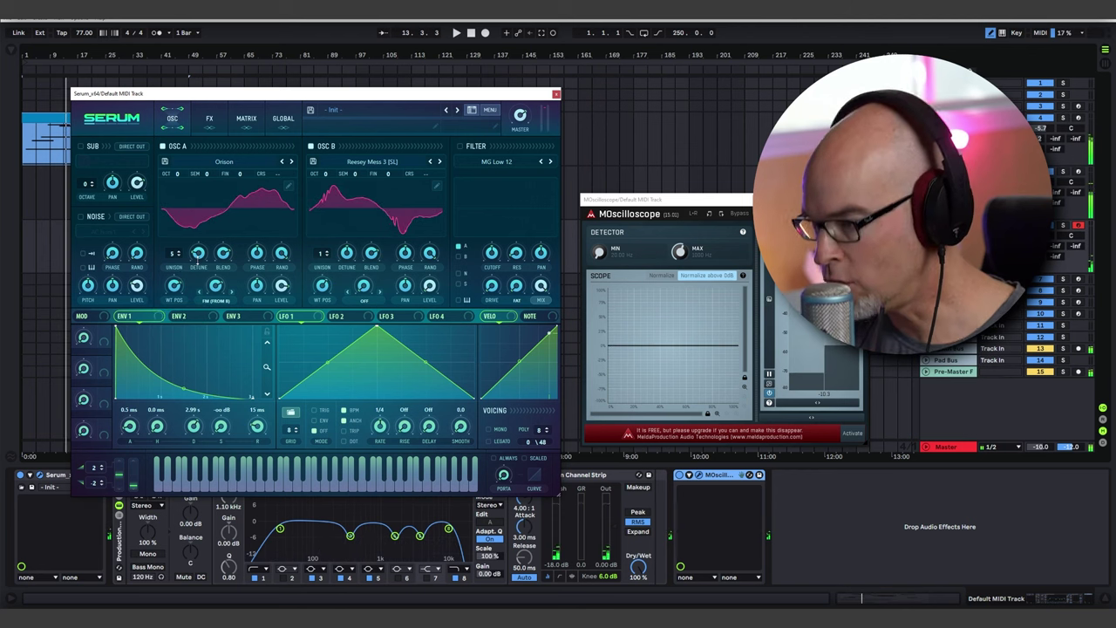
{"action": "key", "text": "space"}
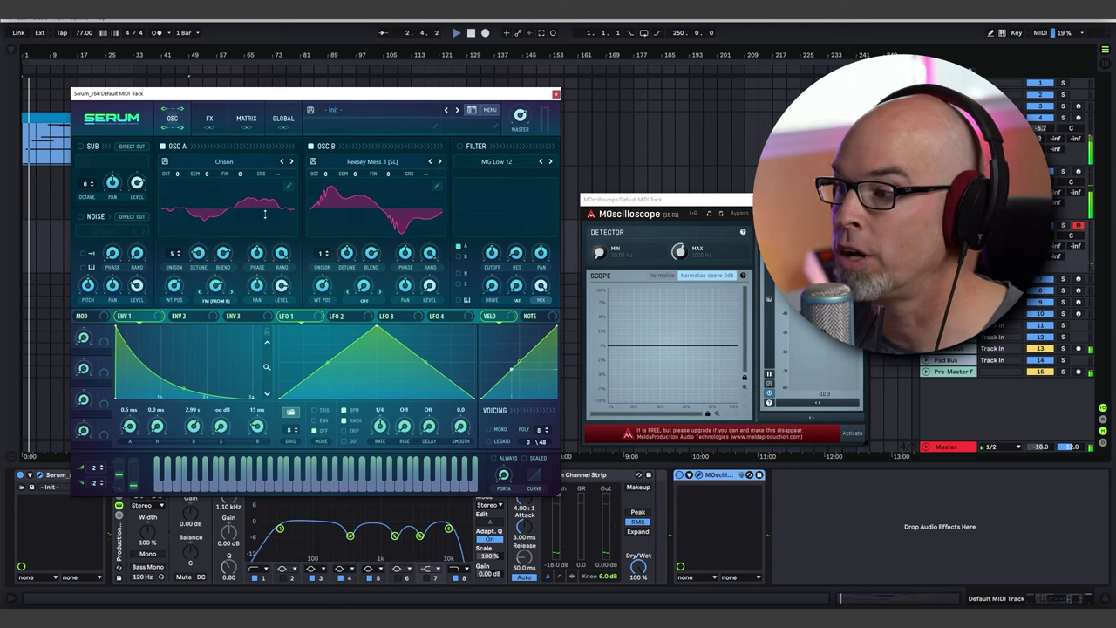
Step: Load the Luftrum wavetable Quantum Heart into OSC A and adjust the wavetable positions of both oscillators
{"action": "left_click", "coordinate": [224, 161]}
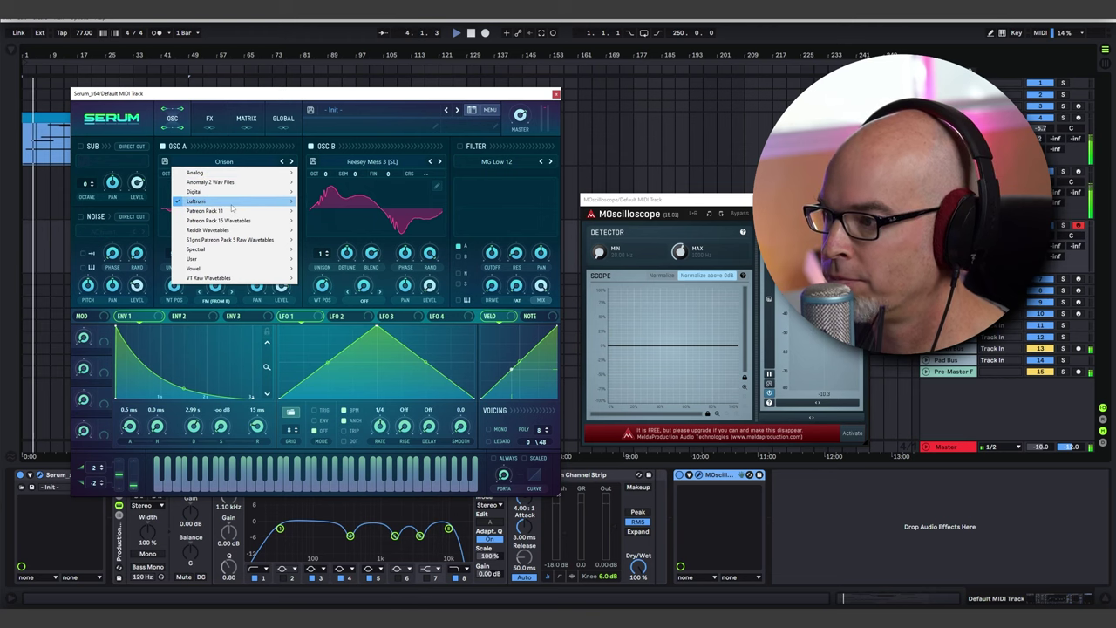
{"action": "mouse_move", "coordinate": [231, 200]}
{"action": "left_click", "coordinate": [540, 324]}
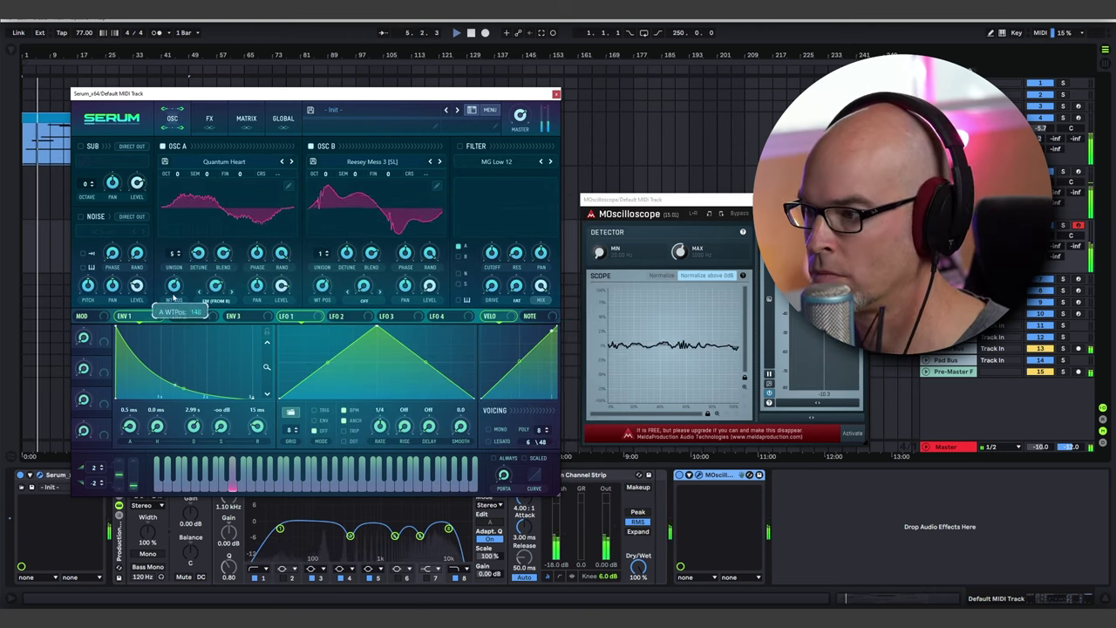
{"action": "left_click_drag", "start_coordinate": [174, 306], "coordinate": [185, 270]}
{"action": "left_click_drag", "start_coordinate": [322, 286], "coordinate": [314, 296]}
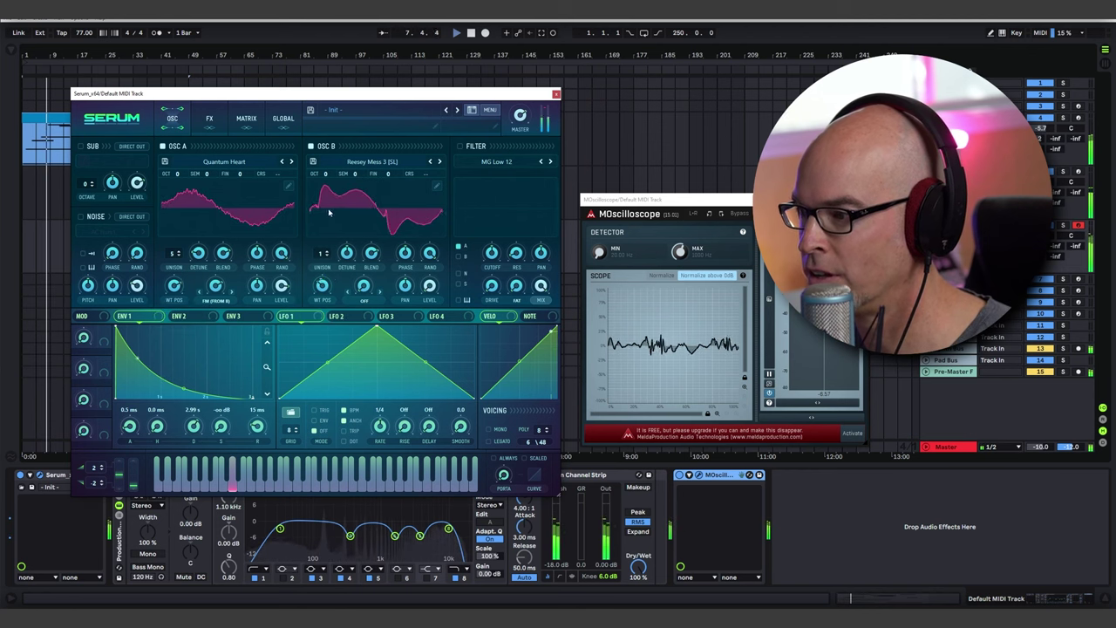
Step: Review Serum's global settings and compressor effect, and close the MOscilloscope window
{"action": "left_click", "coordinate": [282, 119]}
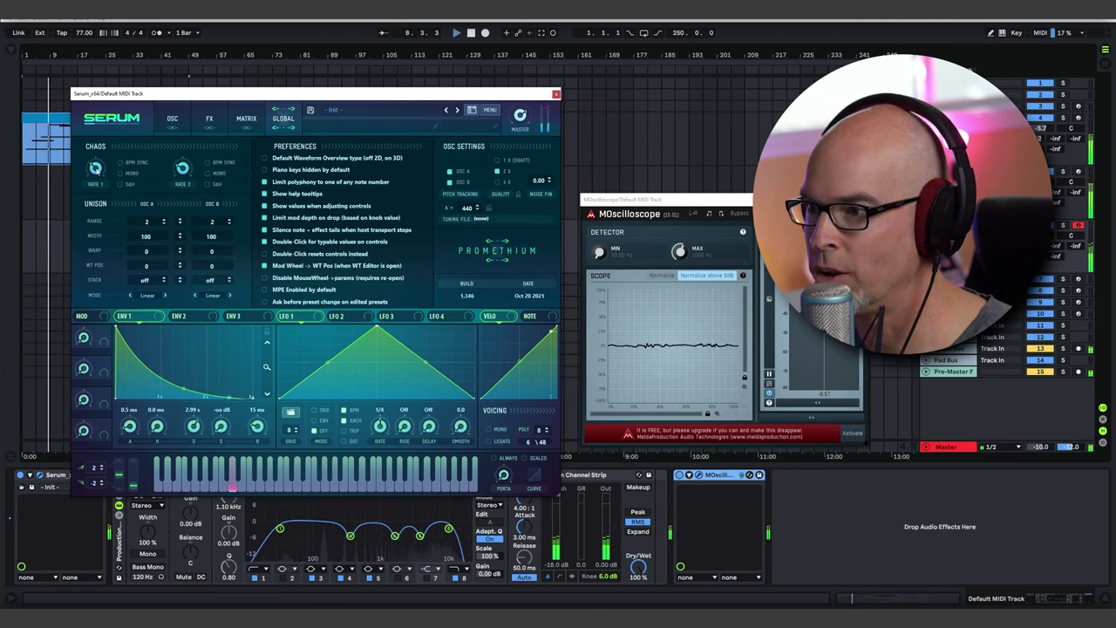
{"action": "left_click", "coordinate": [172, 119]}
{"action": "left_click", "coordinate": [200, 118]}
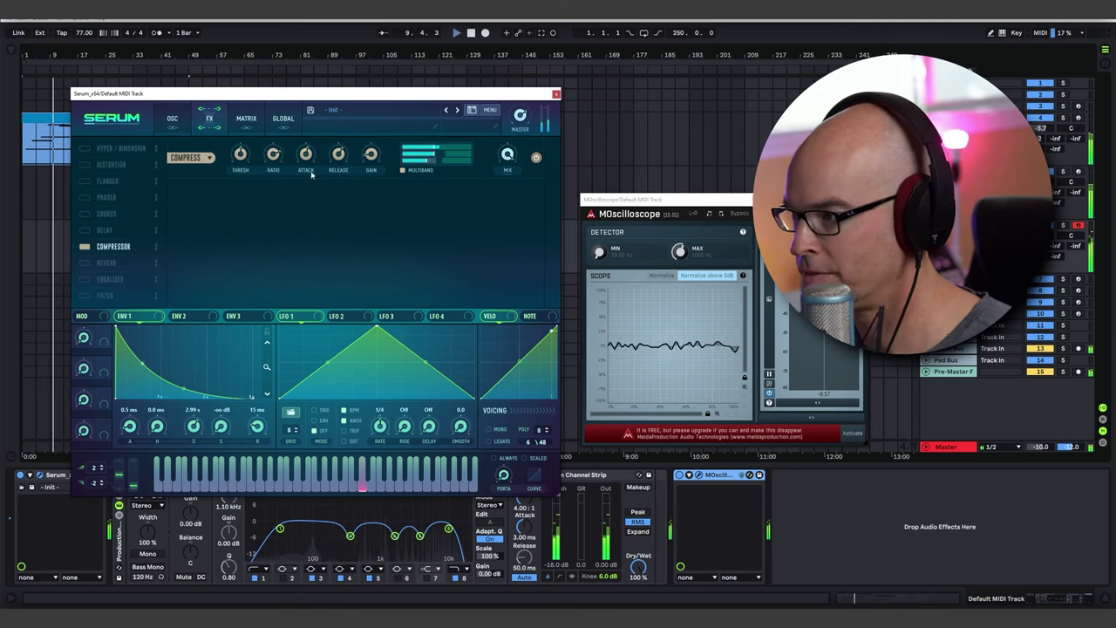
{"action": "left_click", "coordinate": [173, 119]}
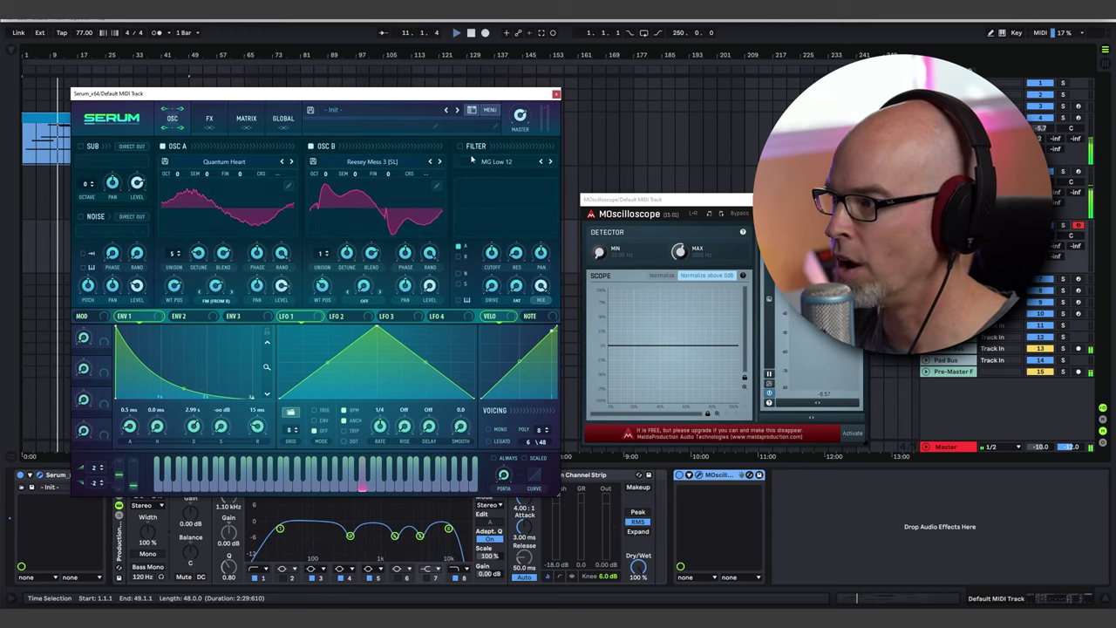
{"action": "left_click", "coordinate": [862, 199]}
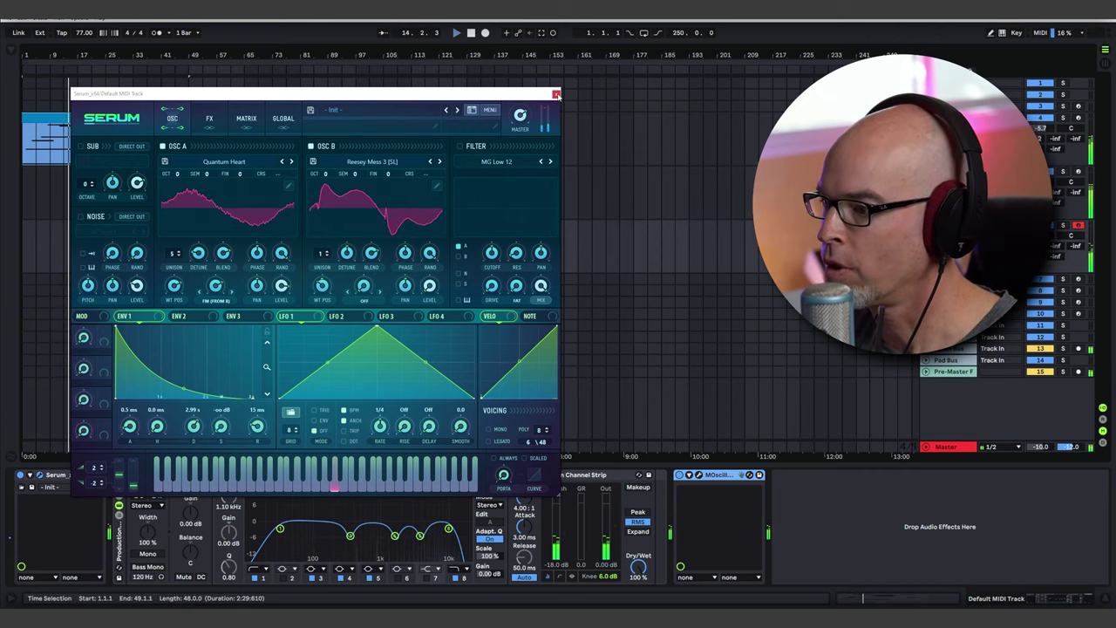
Step: Add the Stepic sequencer from the Rhythmic collection to the Serum track and open its editor window
{"action": "key", "text": "ctrl+alt+p"}
{"action": "left_click", "coordinate": [17, 50]}
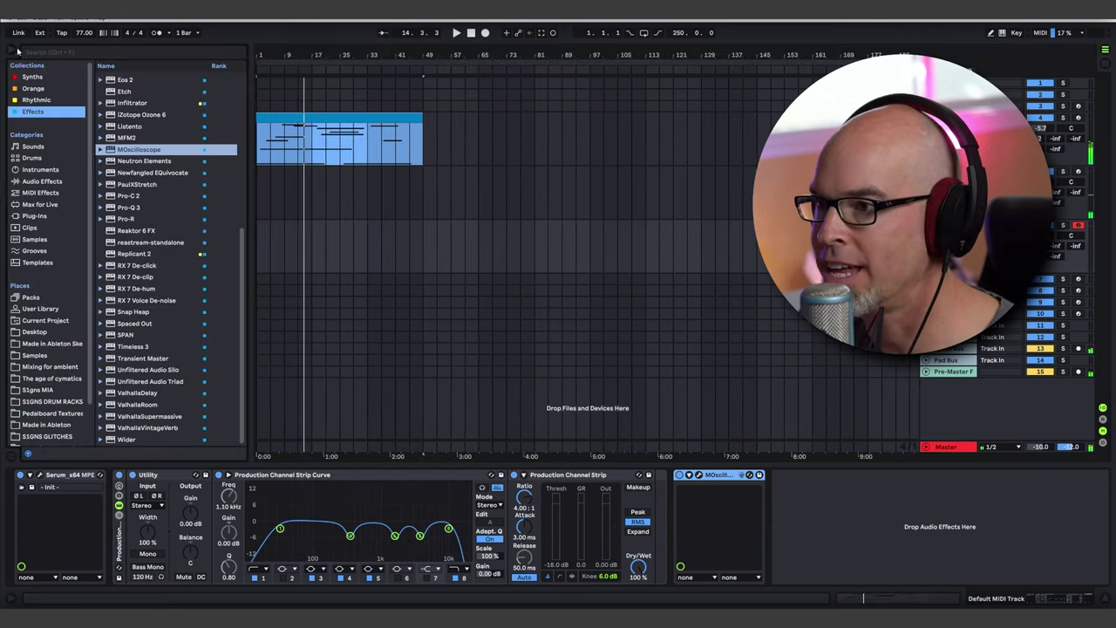
{"action": "left_click", "coordinate": [33, 78]}
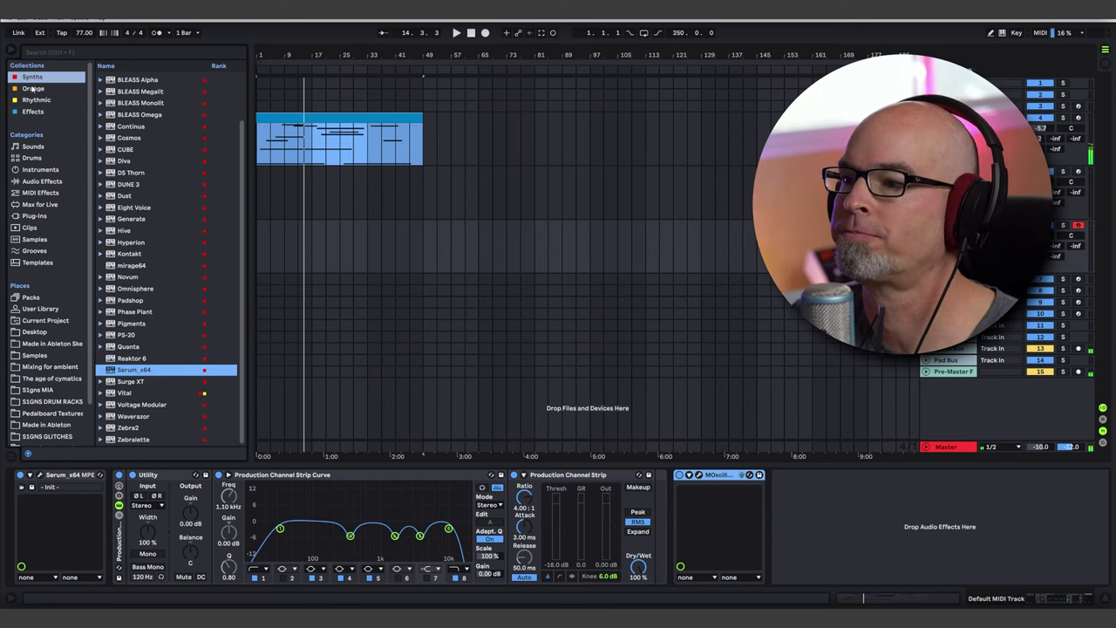
{"action": "left_click", "coordinate": [32, 88]}
{"action": "left_click", "coordinate": [31, 78]}
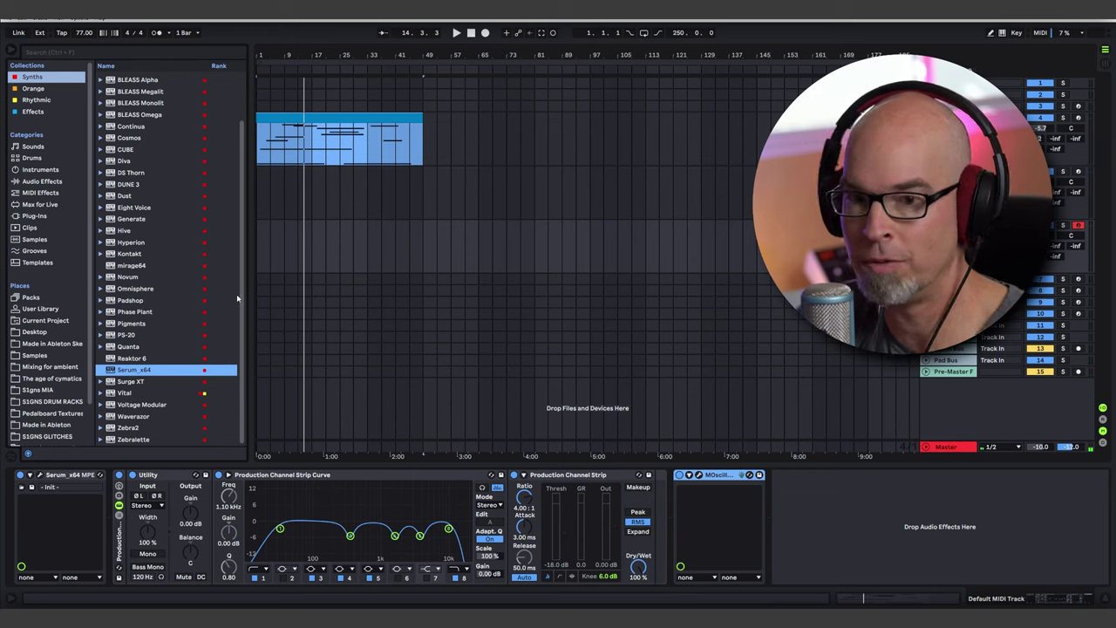
{"action": "left_click", "coordinate": [17, 101]}
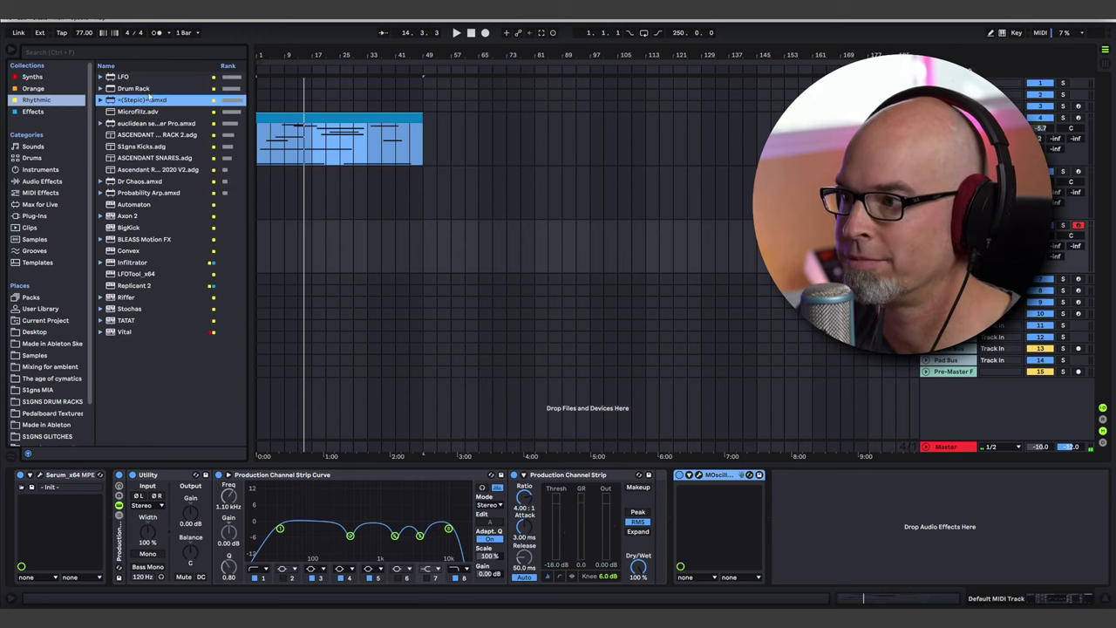
{"action": "key", "text": "Return"}
{"action": "left_click", "coordinate": [50, 502]}
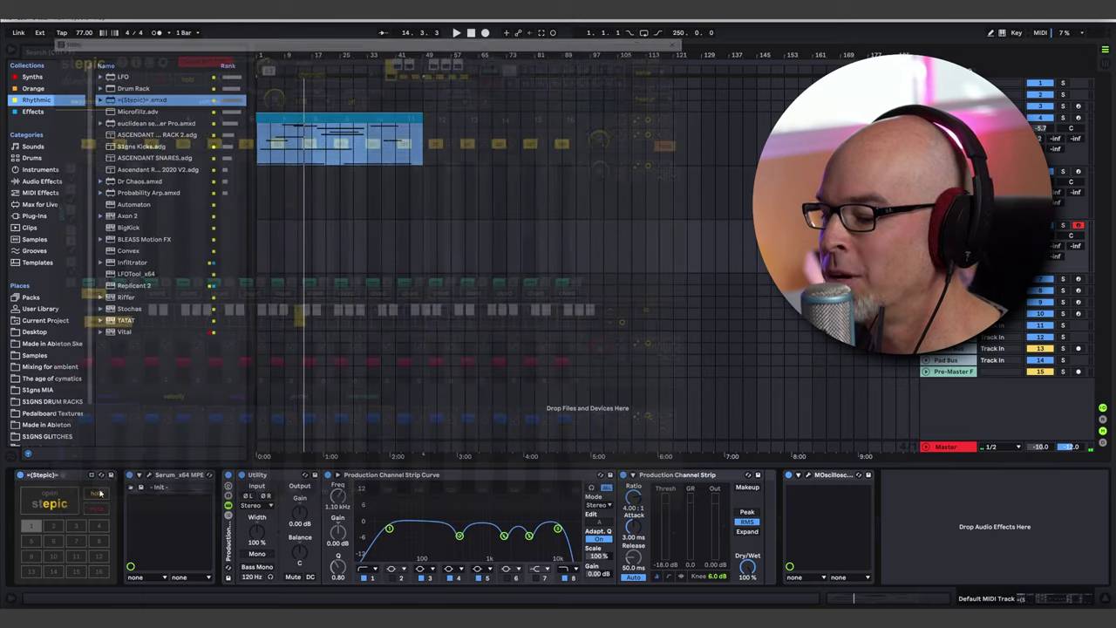
Step: Set Stepic to 8 steps with root note d3 and the natural minor scale
{"action": "left_click_drag", "start_coordinate": [272, 93], "coordinate": [272, 115]}
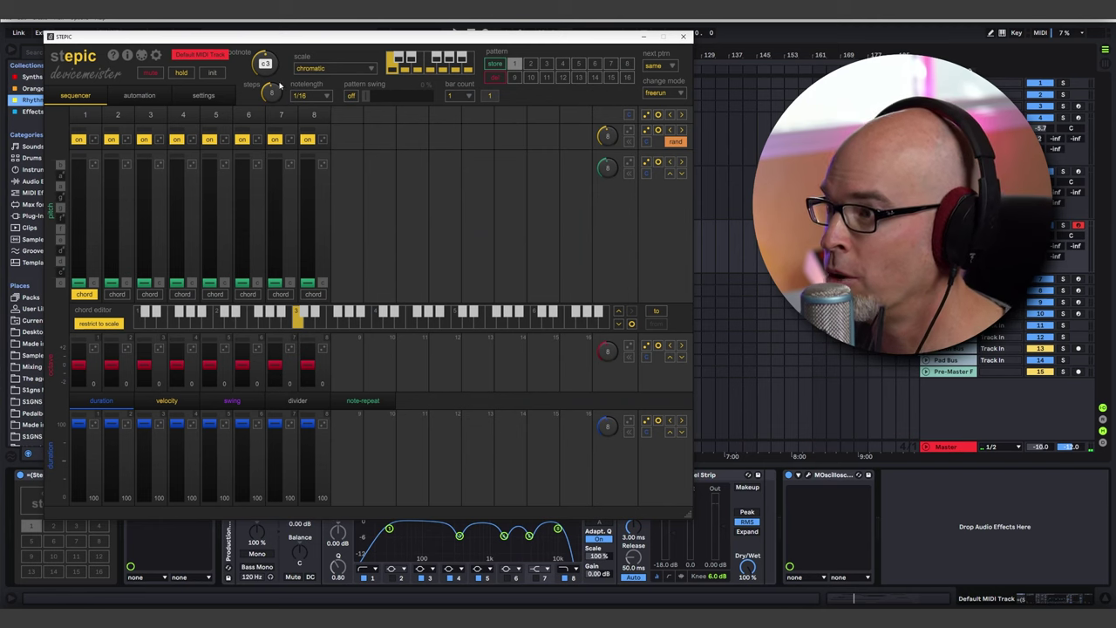
{"action": "left_click_drag", "start_coordinate": [265, 66], "coordinate": [269, 65]}
{"action": "left_click", "coordinate": [296, 65]}
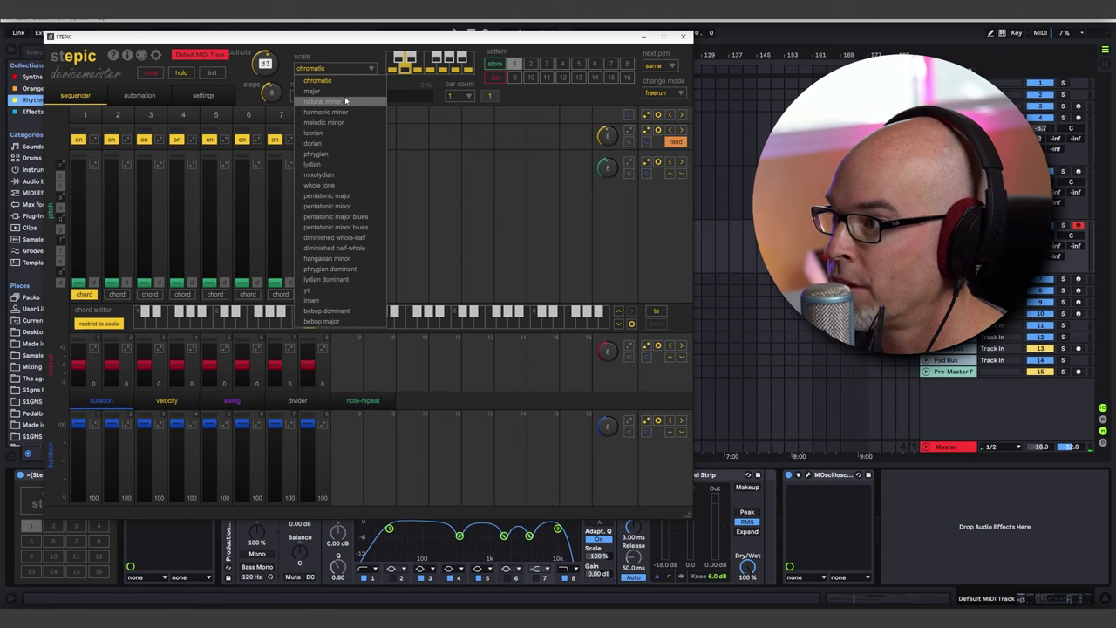
{"action": "left_click", "coordinate": [315, 96]}
Step: Vary the step pitches, raise step 5 by one octave, and set the pitch and octave lanes to random playback
{"action": "left_click", "coordinate": [275, 184]}
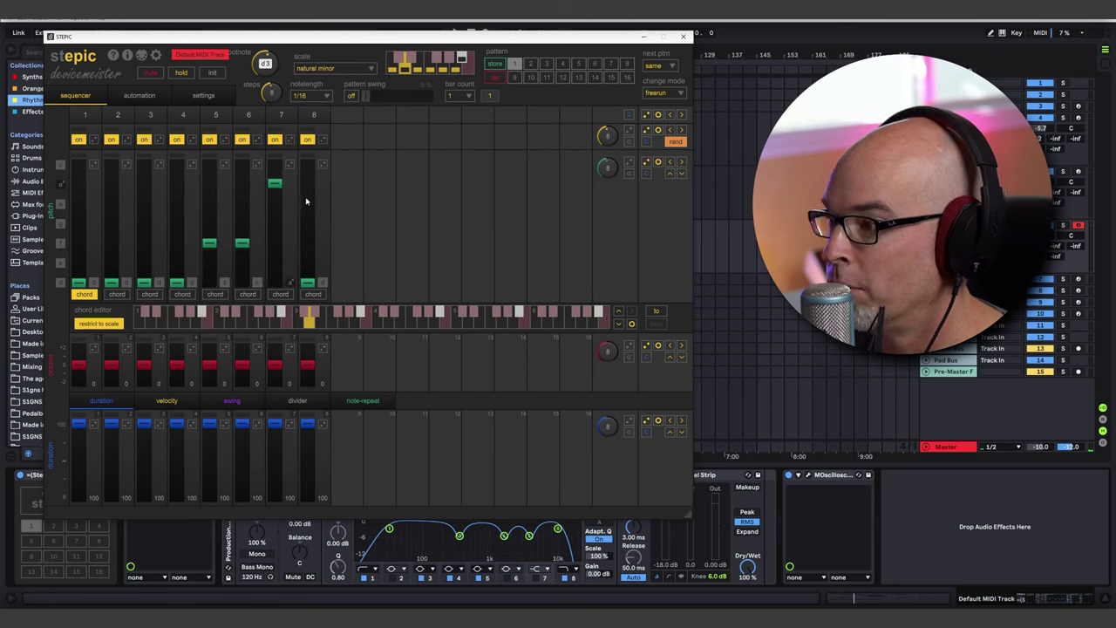
{"action": "left_click", "coordinate": [145, 259]}
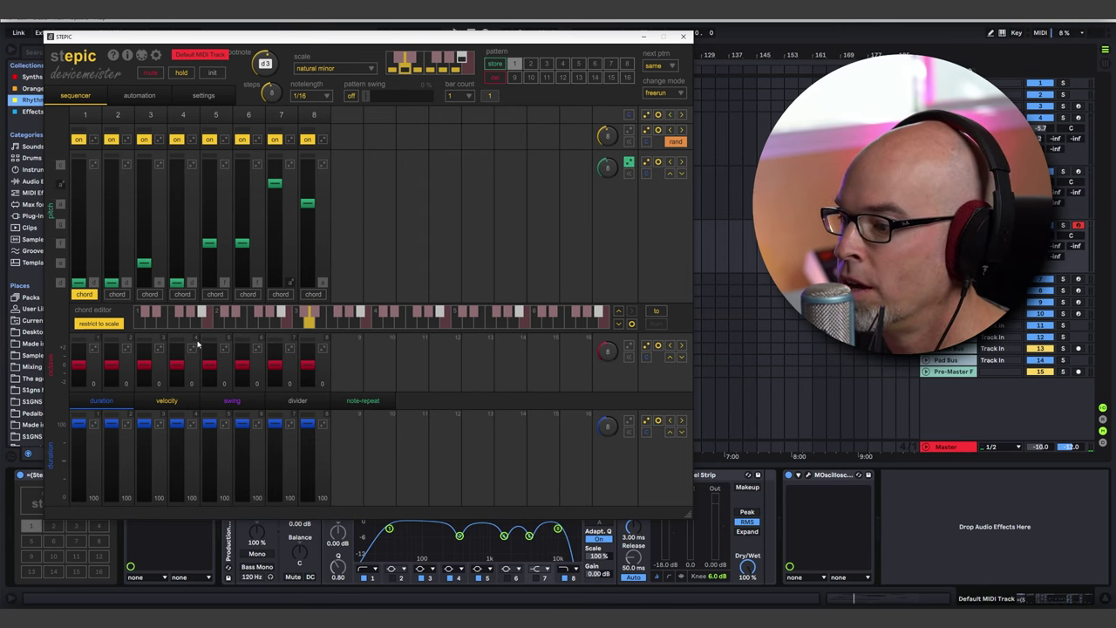
{"action": "left_click", "coordinate": [223, 349]}
{"action": "left_click", "coordinate": [224, 349]}
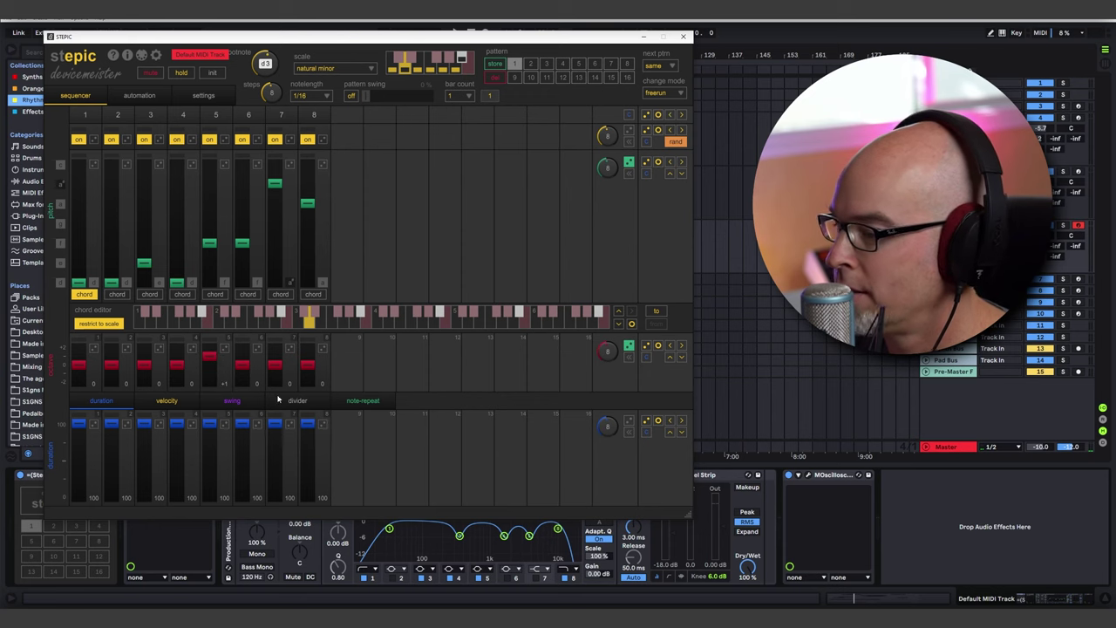
Step: Randomize the step velocities with random playback for that lane, and set the note length to whole
{"action": "left_click", "coordinate": [181, 400]}
{"action": "left_click", "coordinate": [647, 421]}
{"action": "left_click", "coordinate": [647, 421]}
{"action": "left_click", "coordinate": [647, 421]}
{"action": "left_click", "coordinate": [647, 421]}
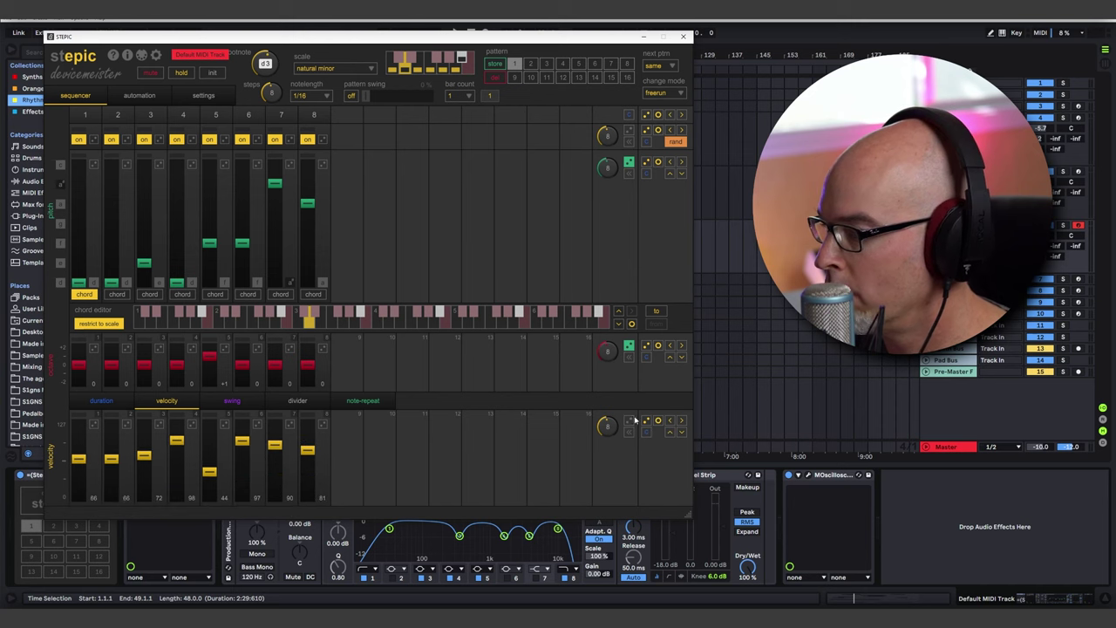
{"action": "left_click", "coordinate": [296, 95]}
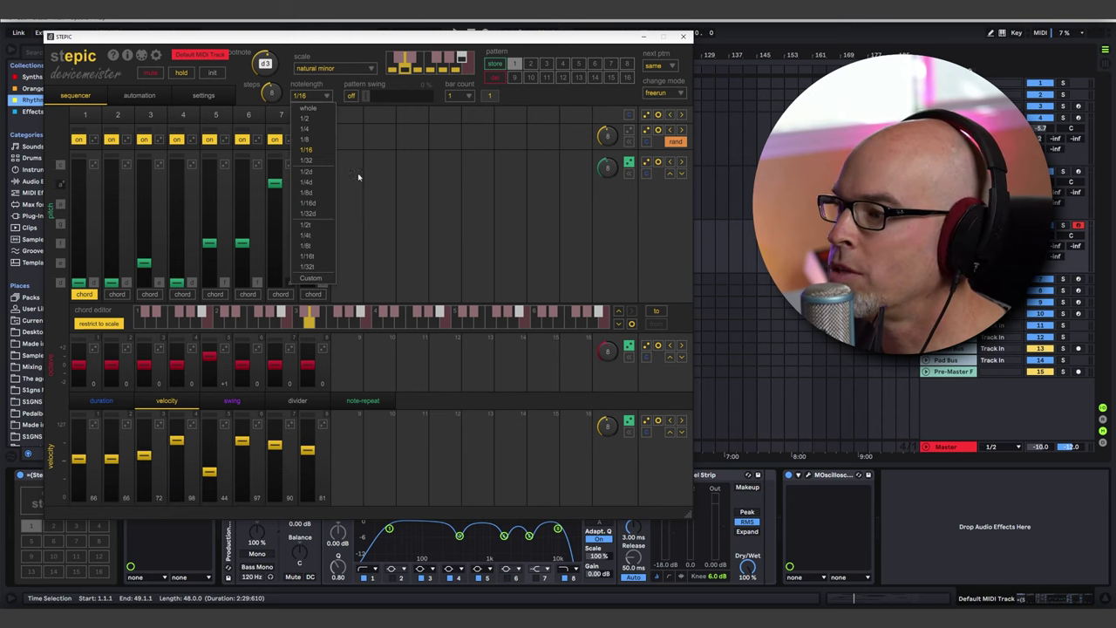
{"action": "left_click", "coordinate": [324, 108]}
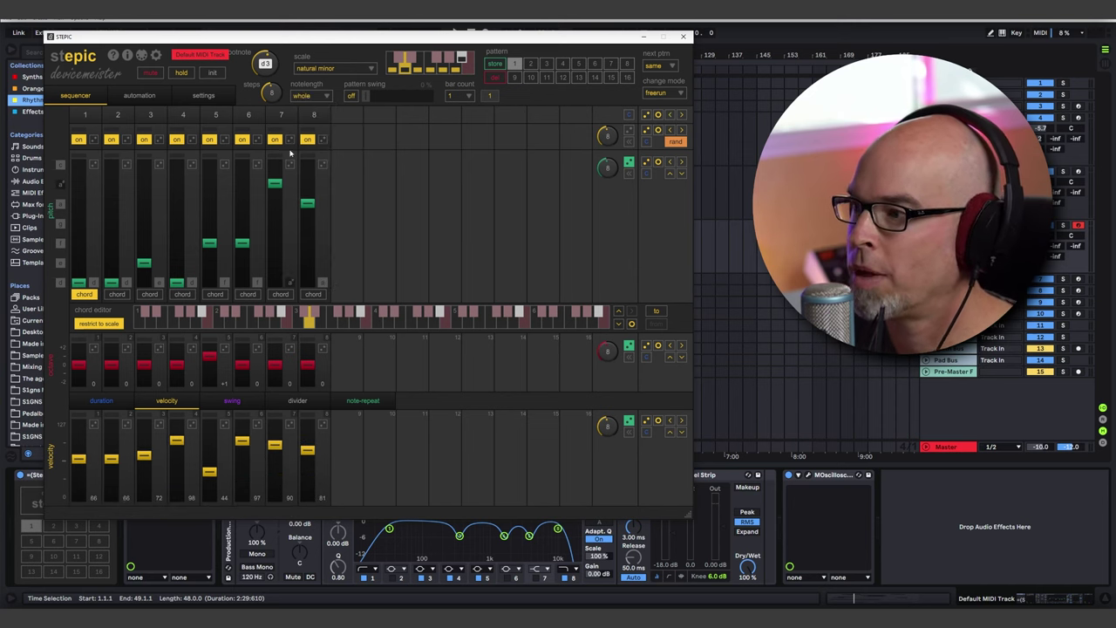
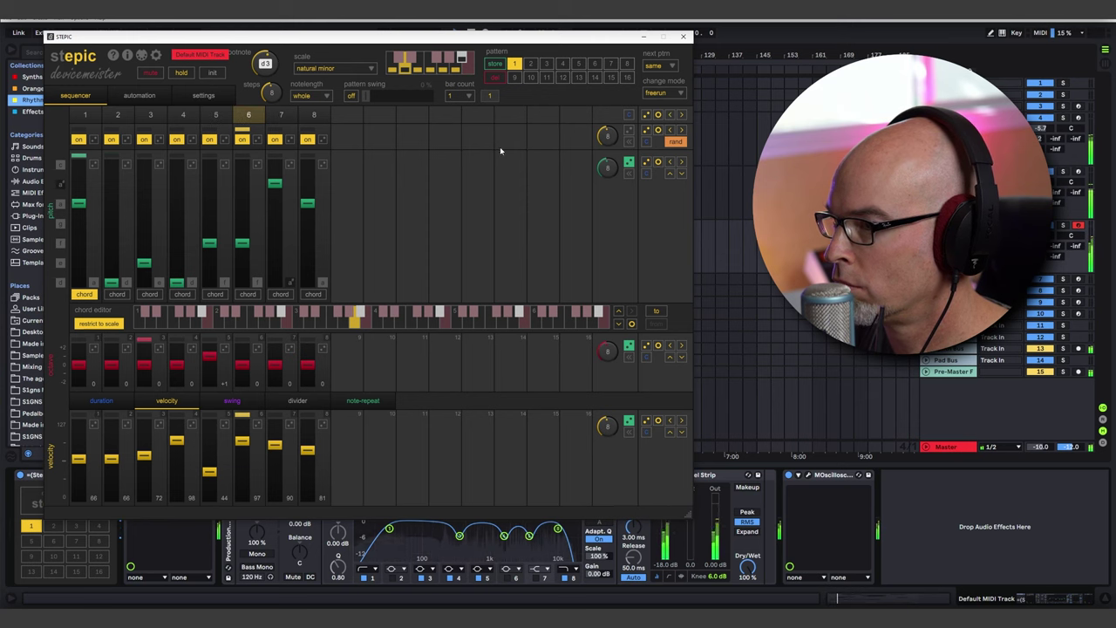
Step: Set the octave of Serum's OSC A to +1
{"action": "left_click", "coordinate": [682, 37]}
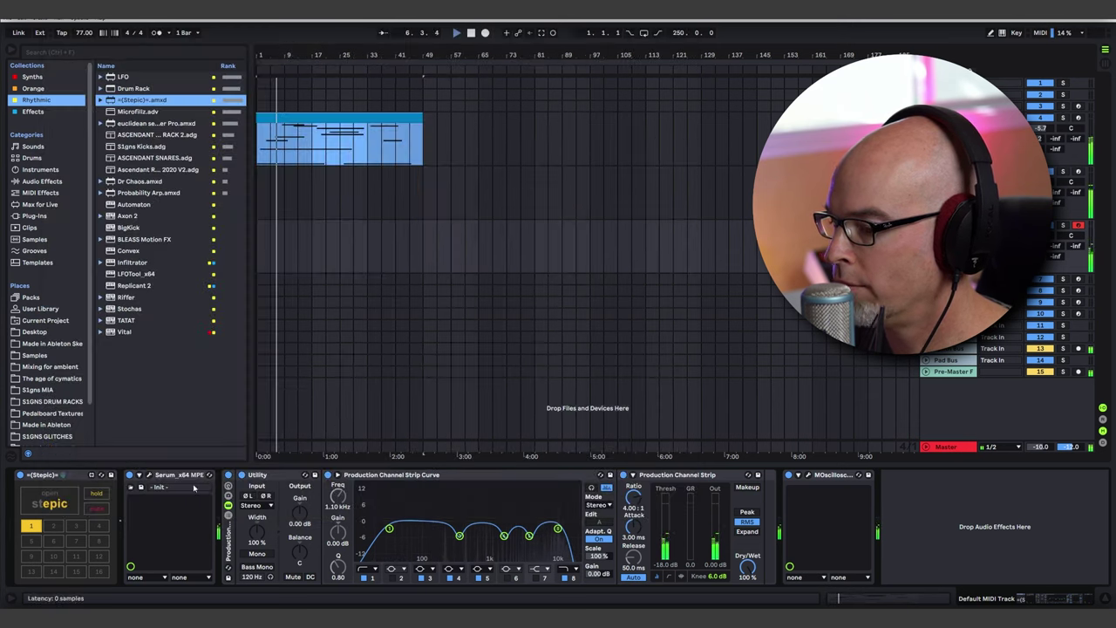
{"action": "left_click", "coordinate": [150, 475]}
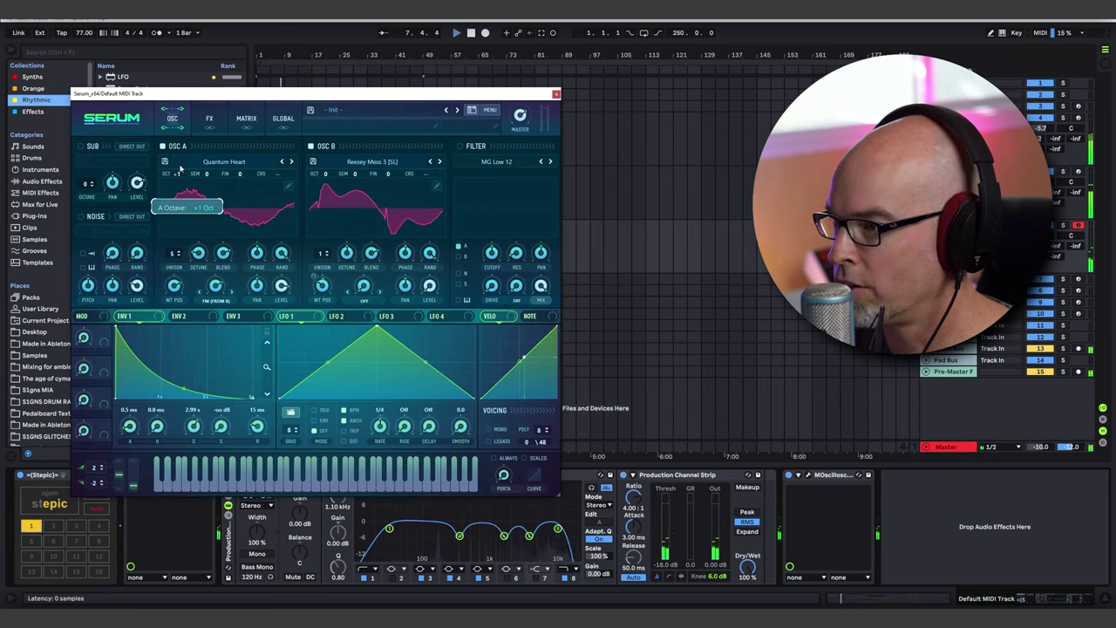
{"action": "left_click_drag", "start_coordinate": [185, 172], "coordinate": [186, 179]}
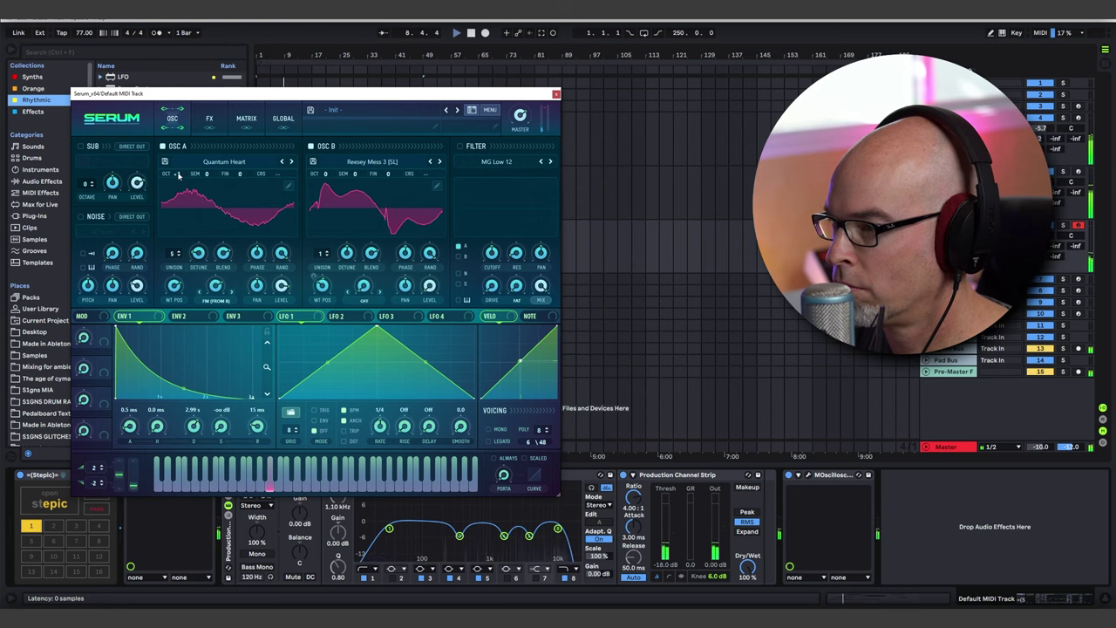
Step: Raise Stepic's root note to d4
{"action": "left_click", "coordinate": [556, 94]}
{"action": "left_click", "coordinate": [52, 498]}
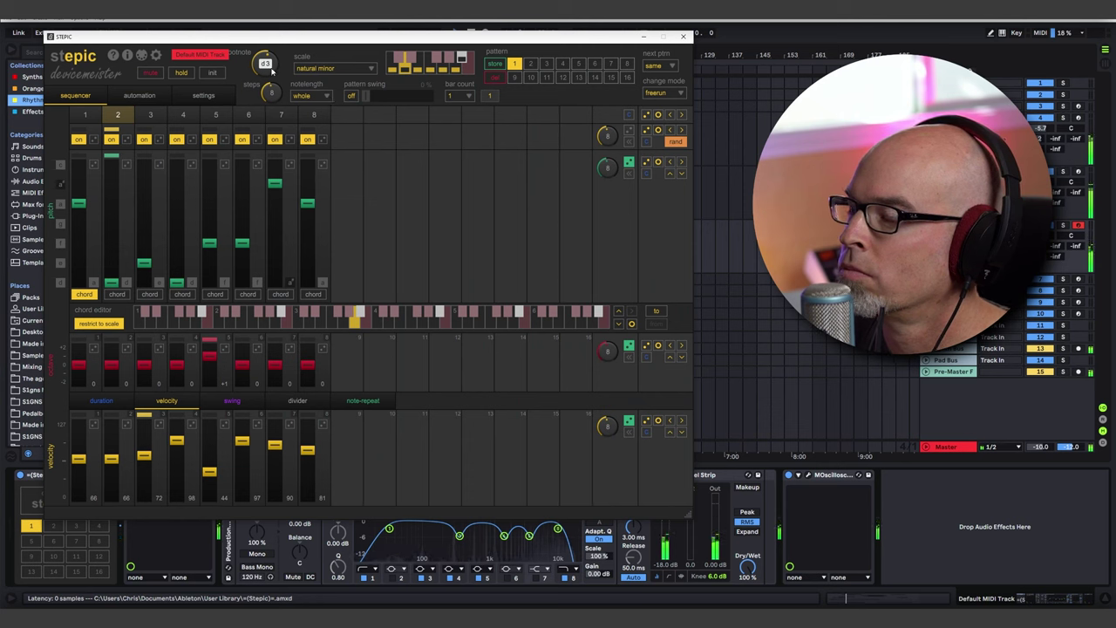
{"action": "left_click_drag", "start_coordinate": [267, 70], "coordinate": [278, 39]}
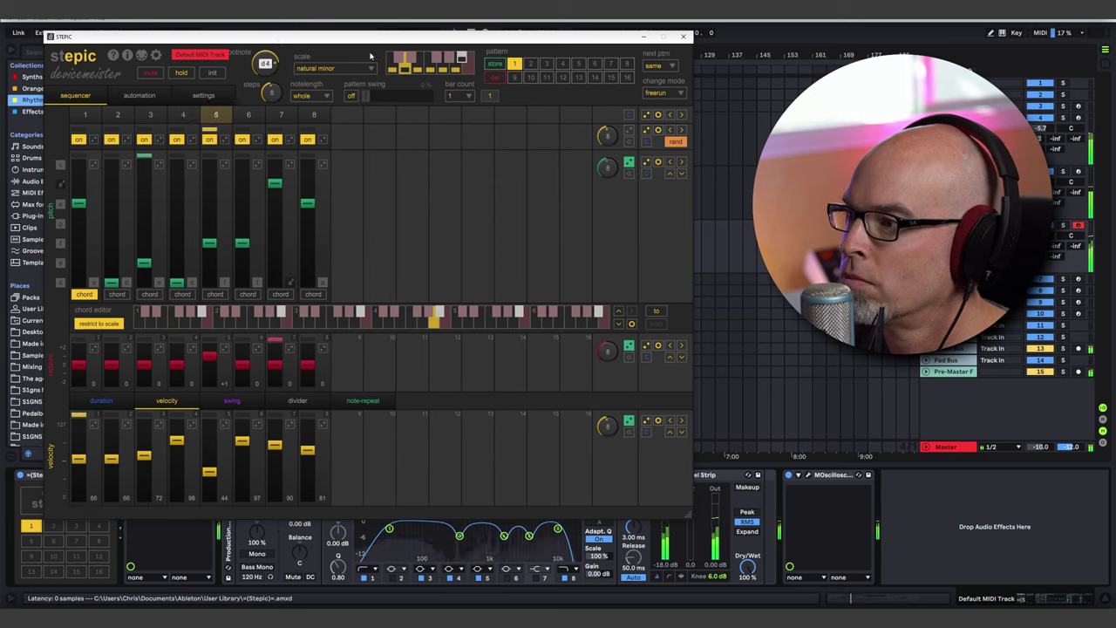
{"action": "left_click", "coordinate": [685, 37]}
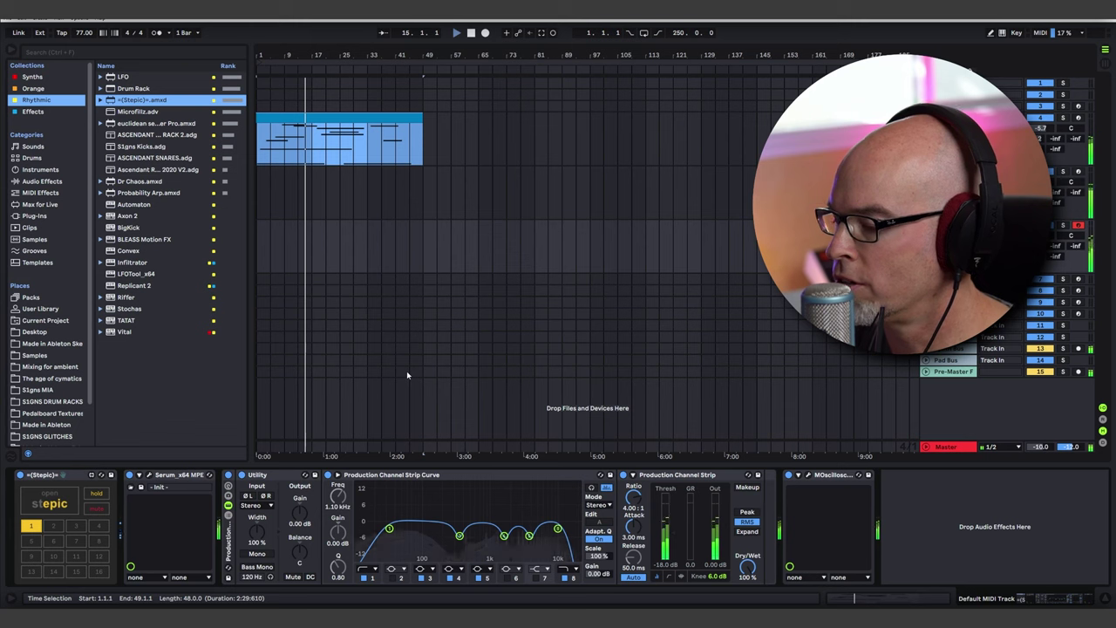
Step: Switch Stepic's note length to Custom and set it to 2/1
{"action": "left_click", "coordinate": [50, 494]}
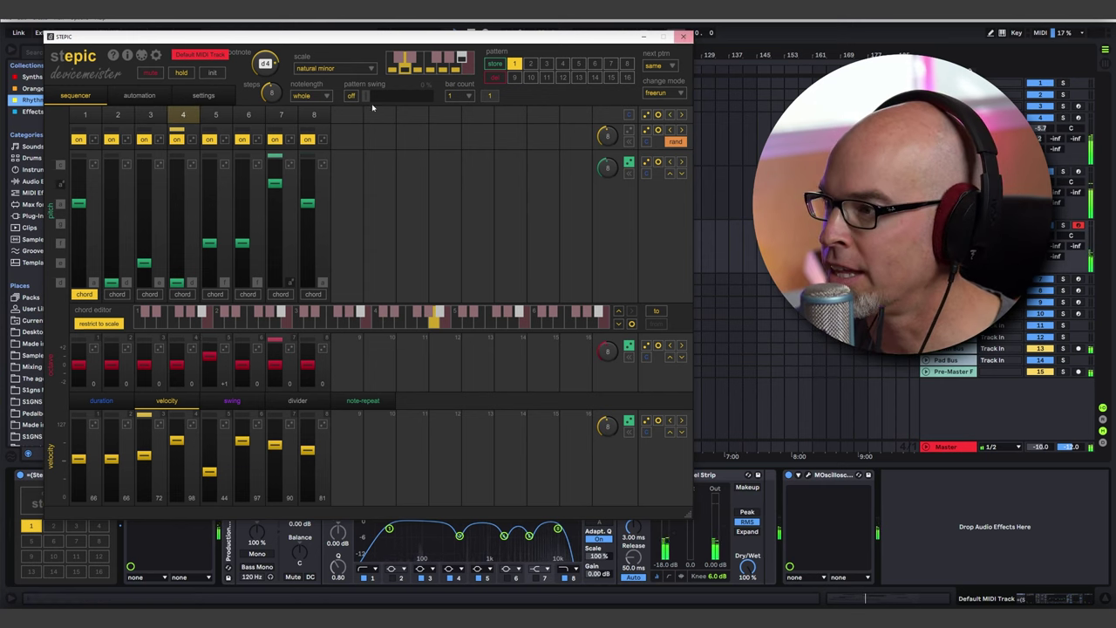
{"action": "left_click", "coordinate": [313, 96]}
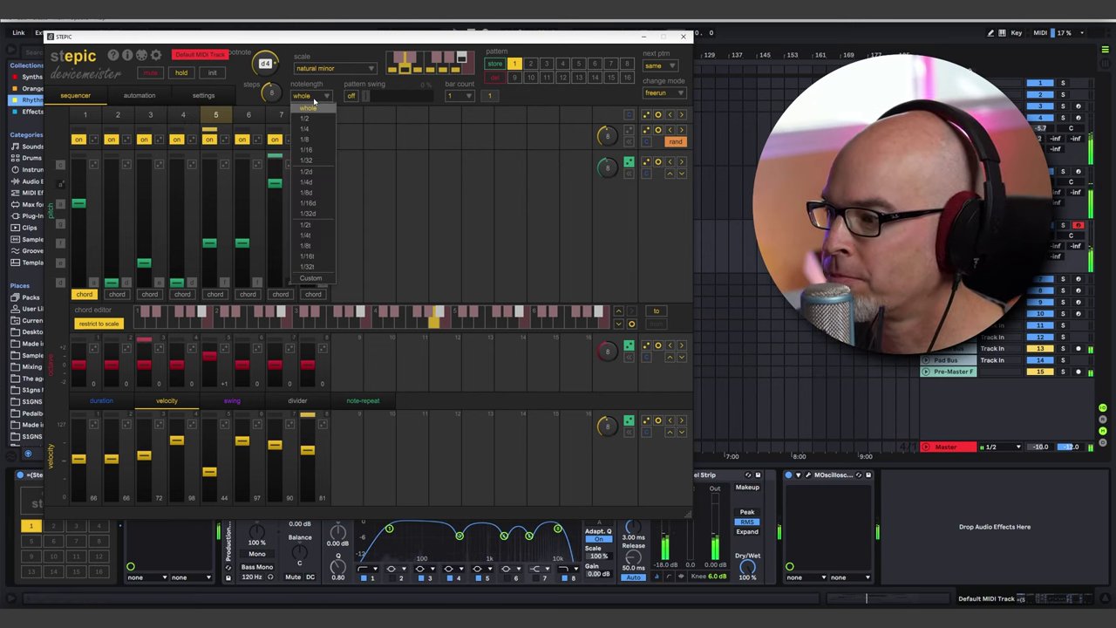
{"action": "left_click", "coordinate": [321, 280]}
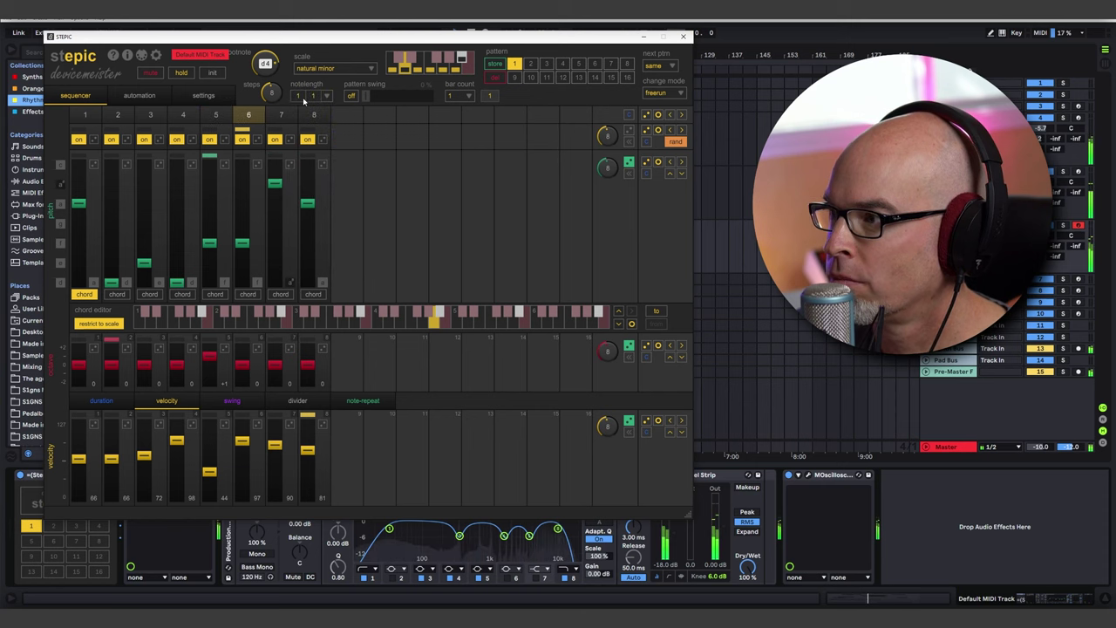
{"action": "left_click", "coordinate": [295, 95]}
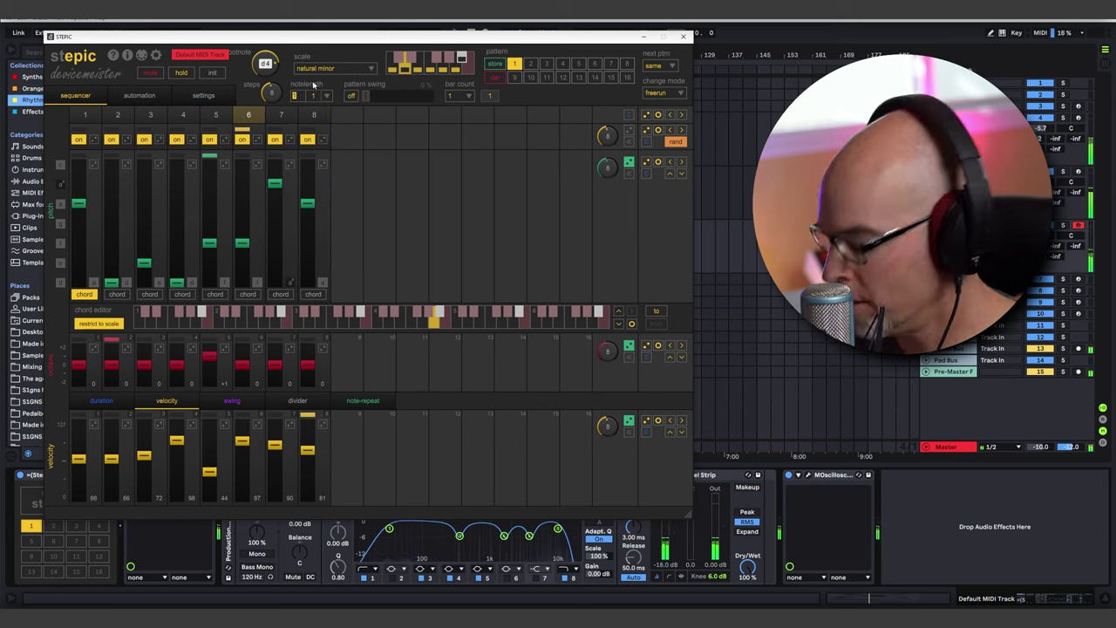
{"action": "type", "text": "2"}
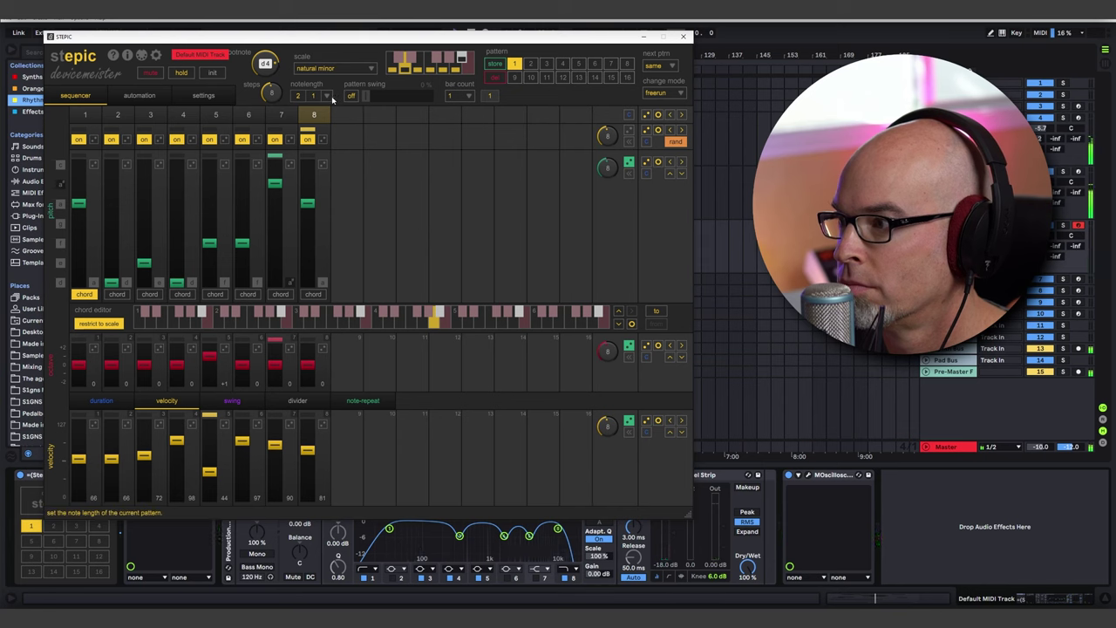
{"action": "left_click", "coordinate": [685, 37]}
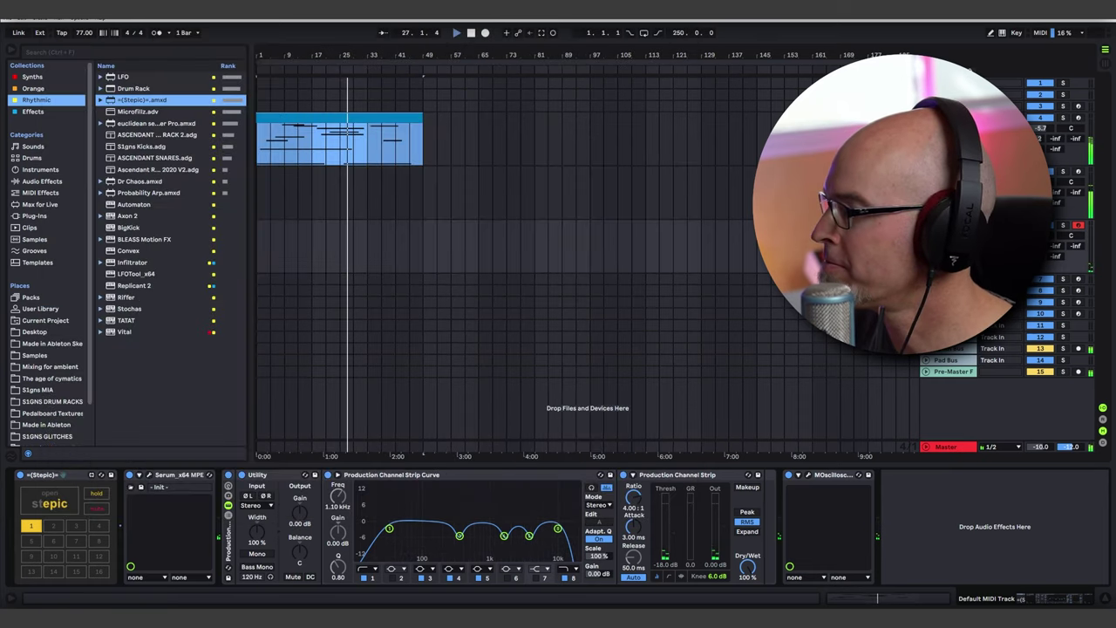
Step: Lengthen Stepic's custom note length to 4/1 and close its editor window
{"action": "left_click", "coordinate": [49, 502]}
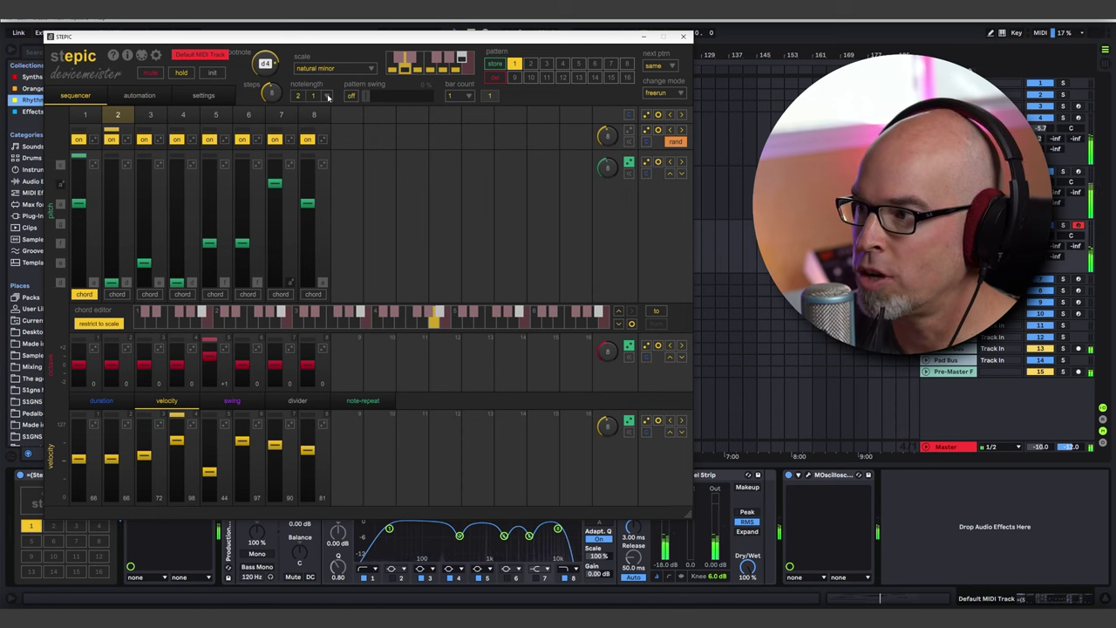
{"action": "left_click", "coordinate": [327, 97]}
{"action": "left_click", "coordinate": [328, 85]}
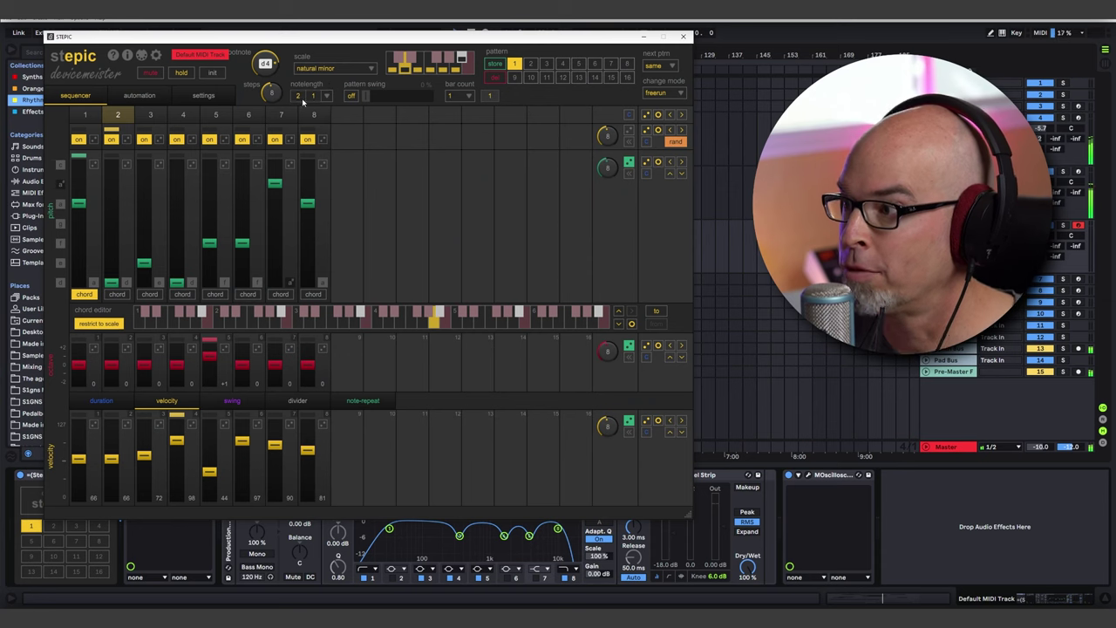
{"action": "left_click_drag", "start_coordinate": [303, 102], "coordinate": [302, 92]}
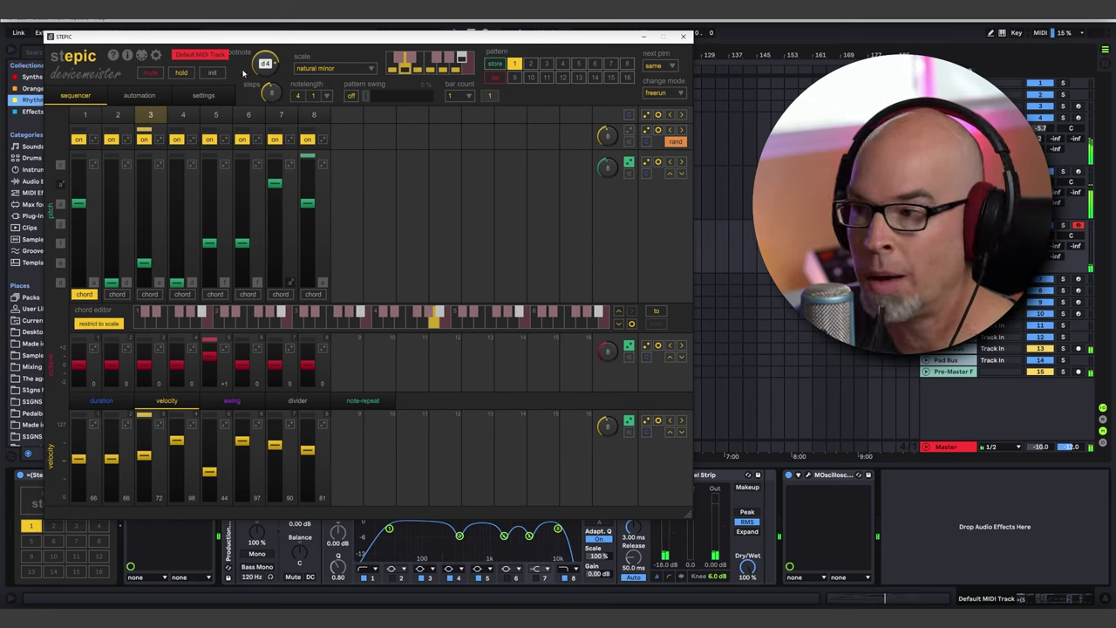
{"action": "left_click", "coordinate": [684, 39]}
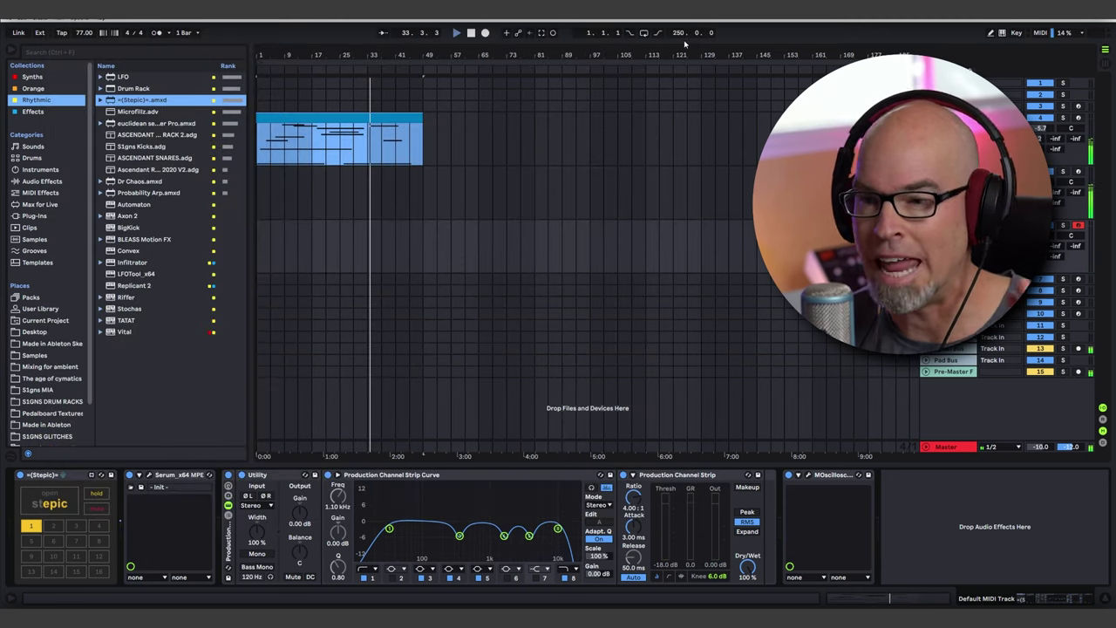
Step: Review the current Serum patch on the Stepic-driven track and close its window
{"action": "left_click", "coordinate": [14, 50]}
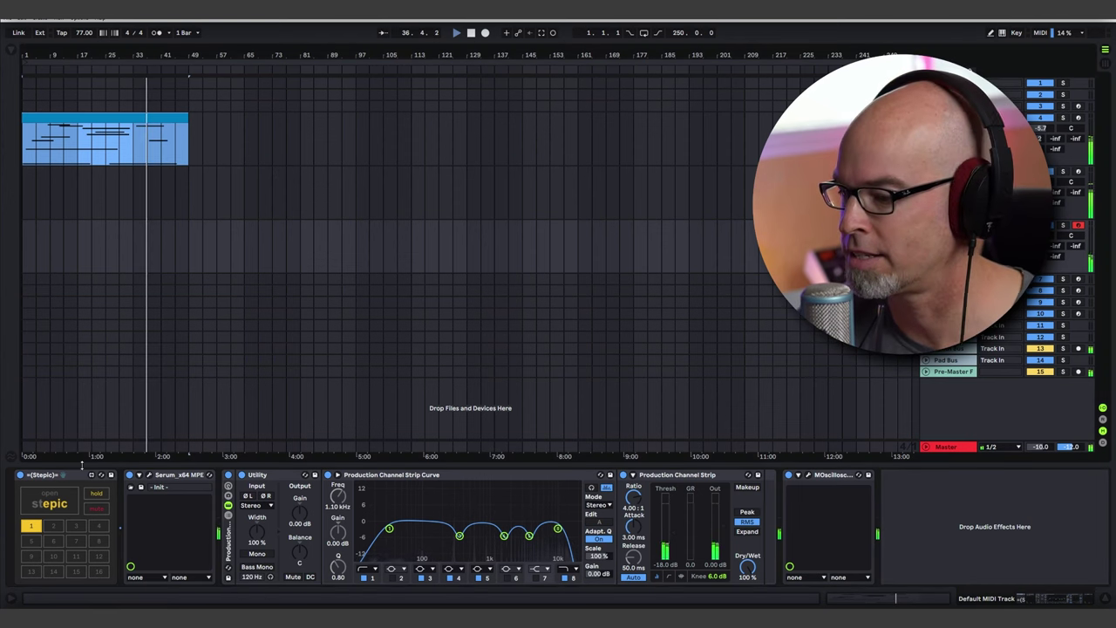
{"action": "left_click", "coordinate": [148, 475]}
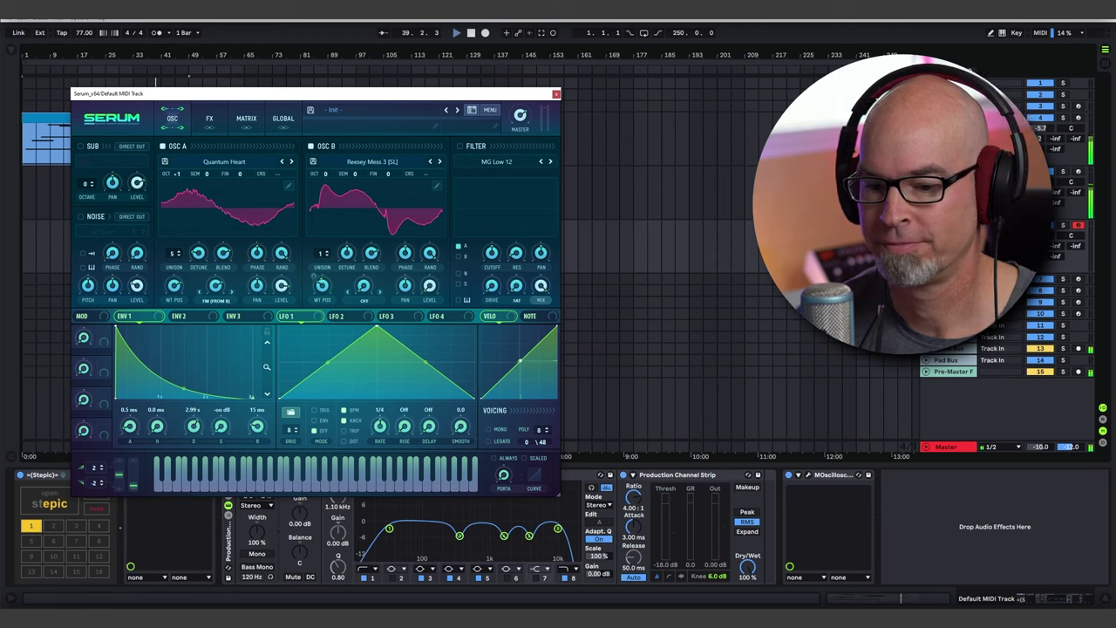
{"action": "left_click", "coordinate": [556, 94]}
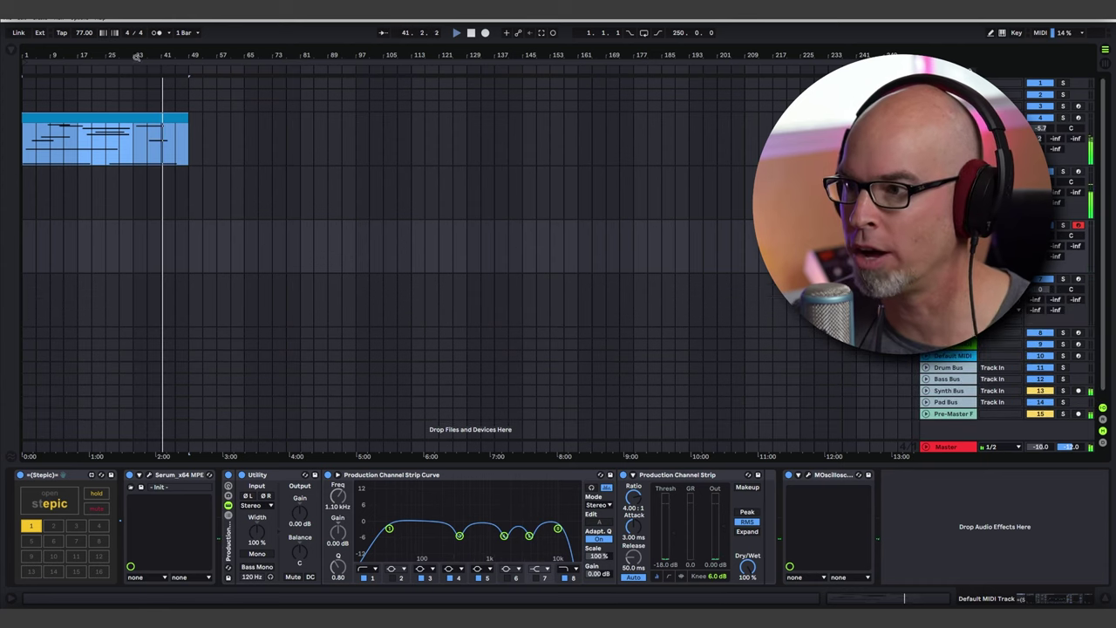
Step: Load a new Serum_x64 instance from the Synths collection onto the empty track 7, hide the browser and reposition Serum's window
{"action": "left_click", "coordinate": [11, 55]}
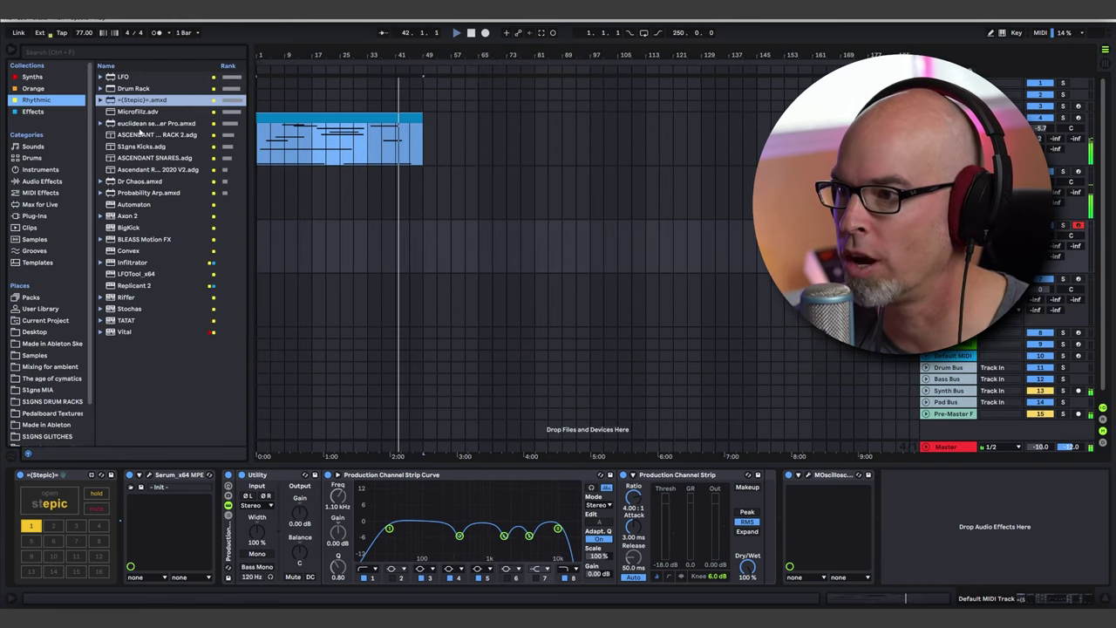
{"action": "left_click", "coordinate": [33, 77]}
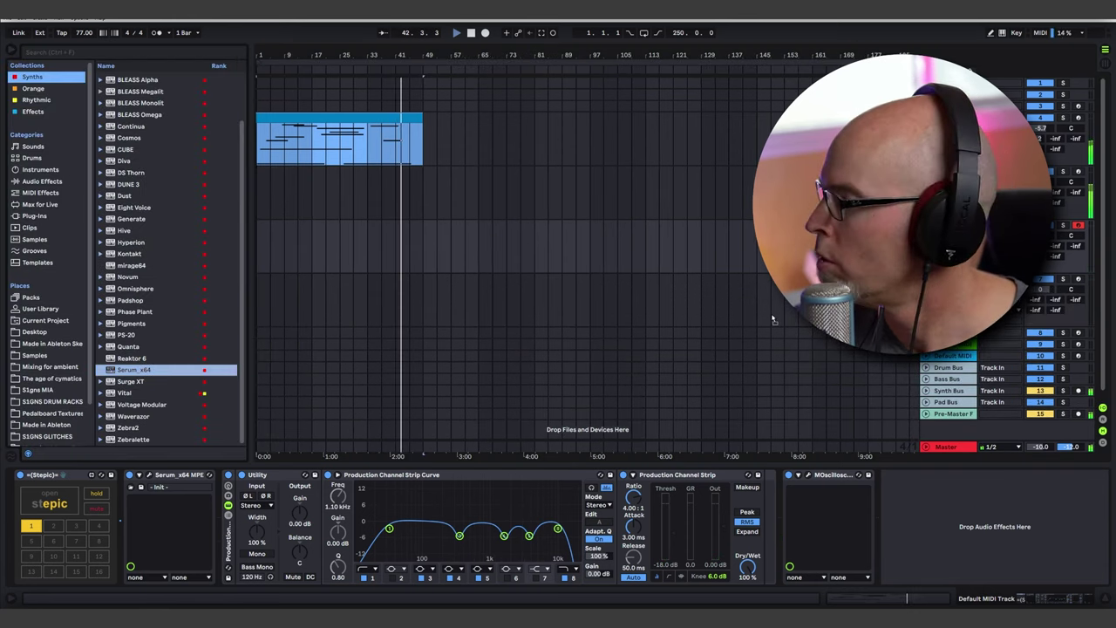
{"action": "key", "text": "Return"}
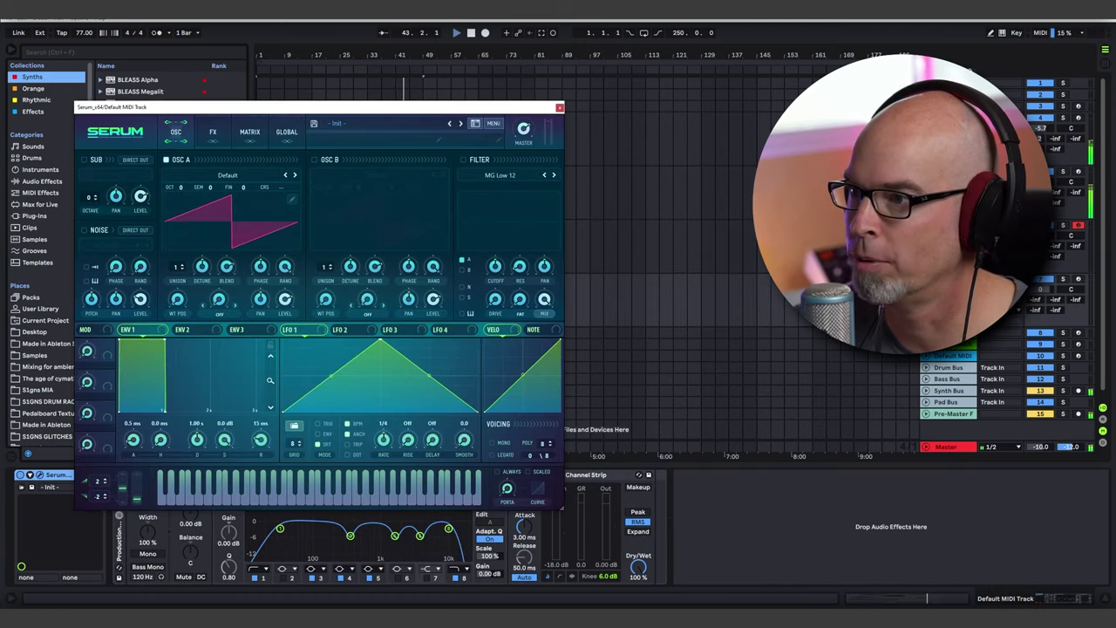
{"action": "left_click", "coordinate": [11, 49]}
{"action": "left_click_drag", "start_coordinate": [218, 107], "coordinate": [208, 89]}
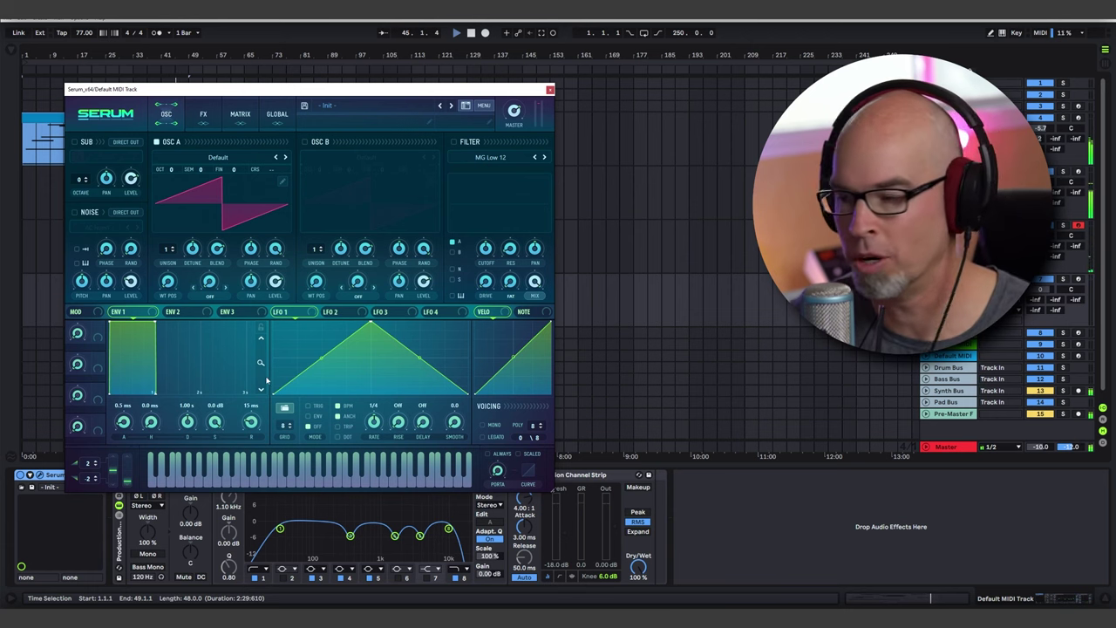
Step: Enable Serum's filter as MG Low 24 with the cutoff at about 790 Hz
{"action": "left_click", "coordinate": [462, 140]}
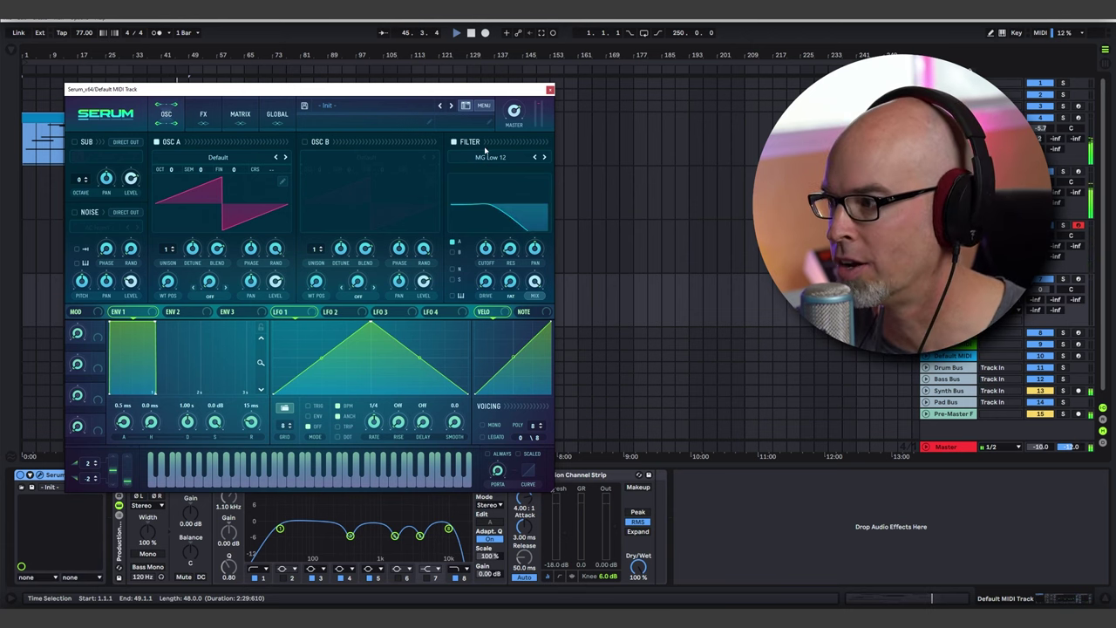
{"action": "left_click", "coordinate": [544, 158]}
{"action": "left_click_drag", "start_coordinate": [484, 270], "coordinate": [485, 253]}
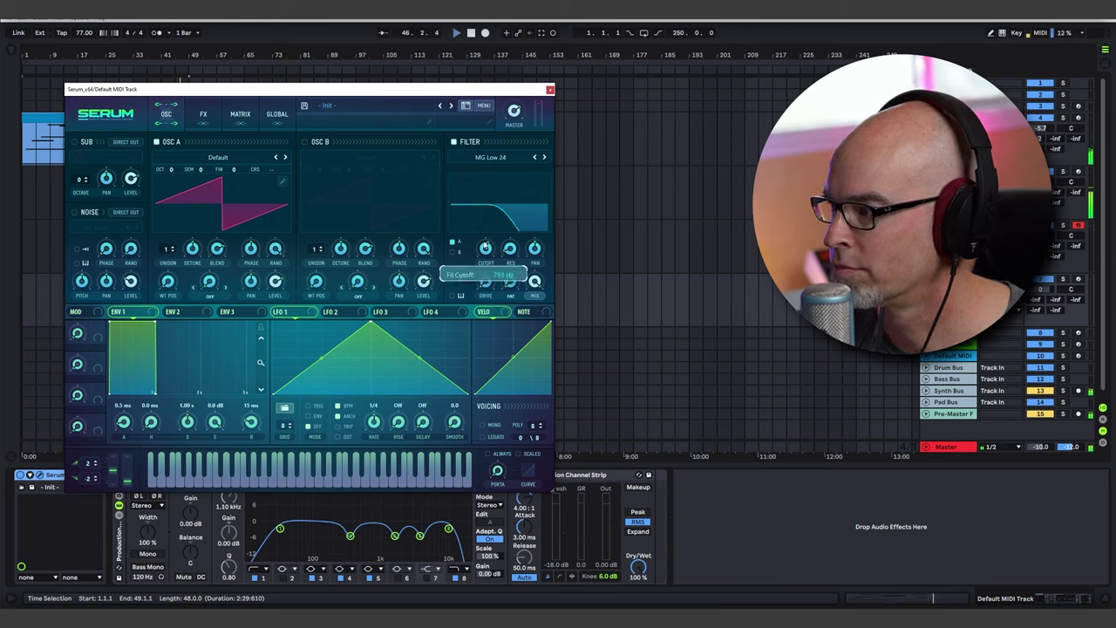
Step: Enable OSC B with the Analog_BD_Sin wavetable, reduce its level to about -13 dB and set its octave to -1
{"action": "left_click", "coordinate": [306, 143]}
{"action": "left_click", "coordinate": [365, 157]}
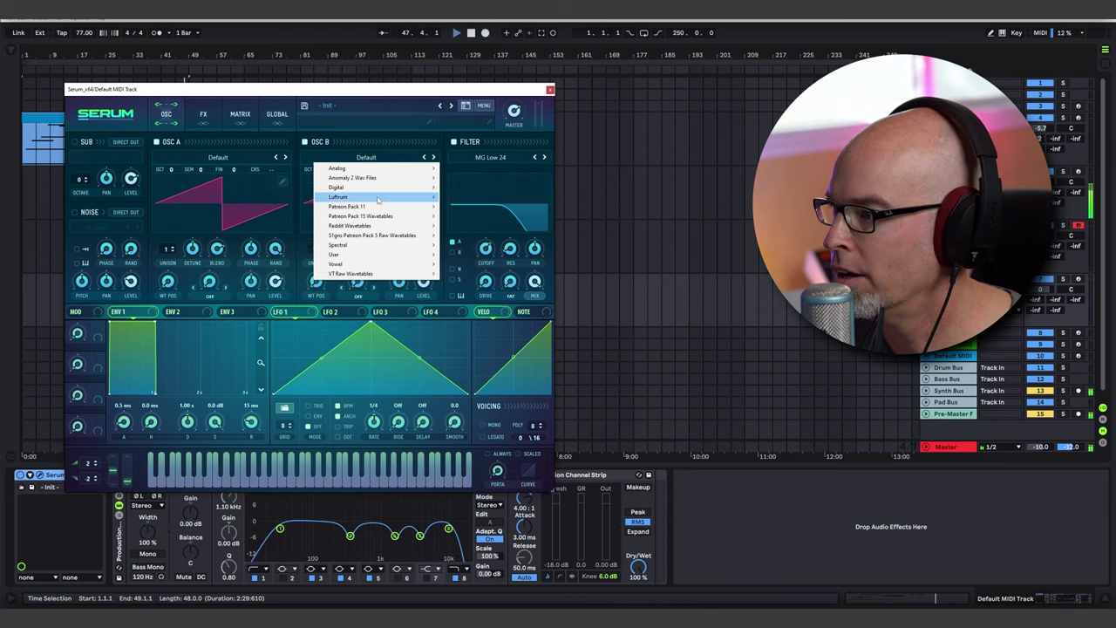
{"action": "mouse_move", "coordinate": [362, 168]}
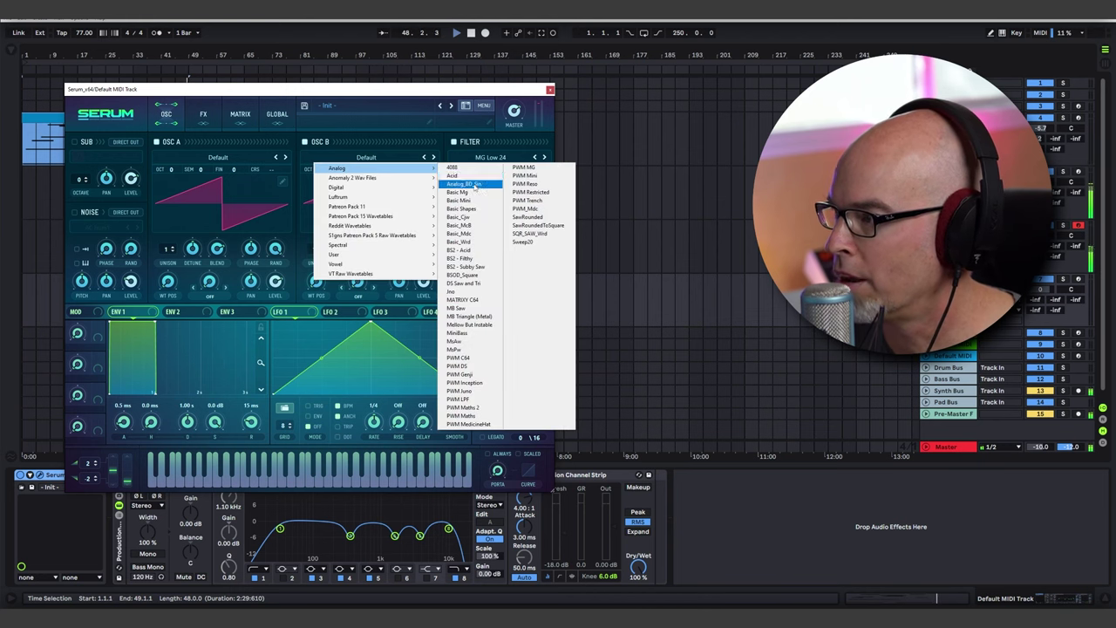
{"action": "left_click", "coordinate": [464, 183]}
{"action": "left_click_drag", "start_coordinate": [433, 280], "coordinate": [424, 312]}
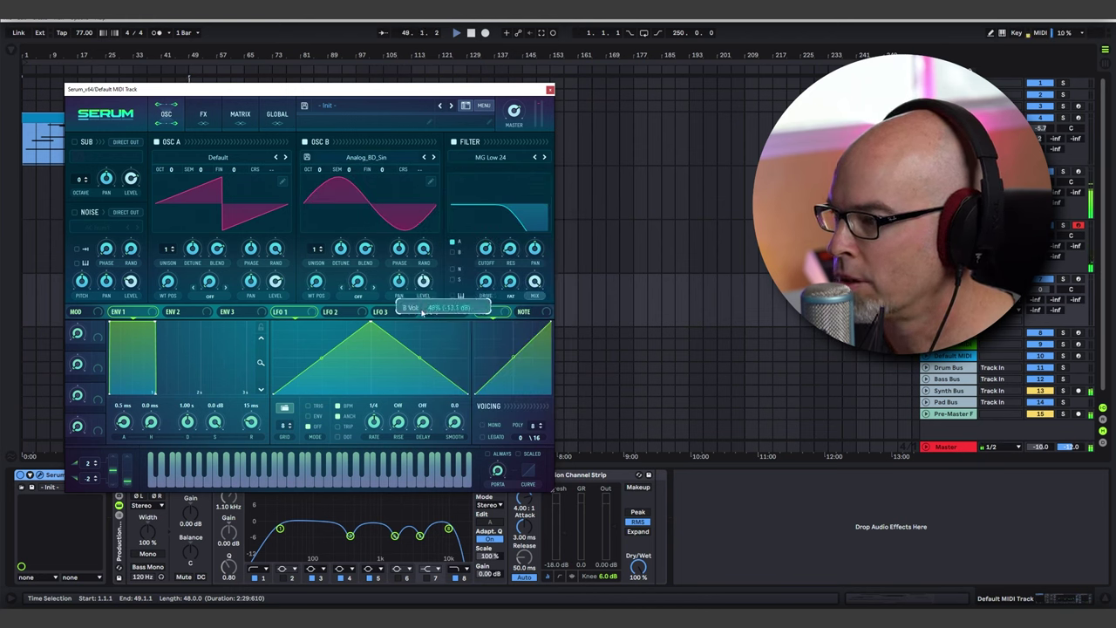
{"action": "left_click_drag", "start_coordinate": [320, 170], "coordinate": [325, 186]}
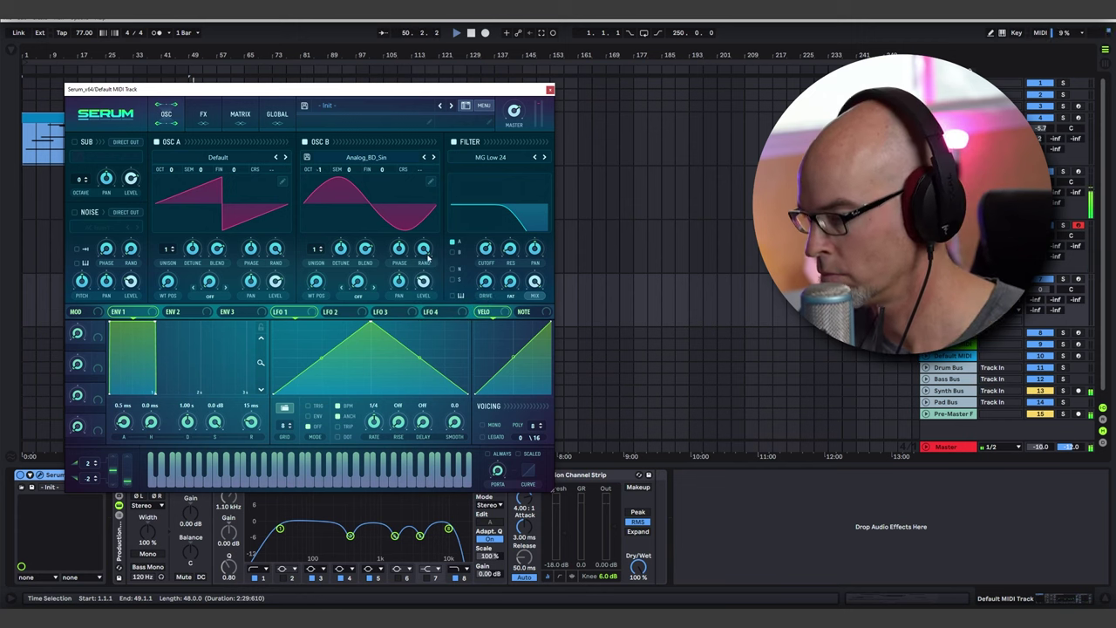
Step: Route the new Serum track's audio output to Bass Bus
{"action": "left_click", "coordinate": [1003, 342]}
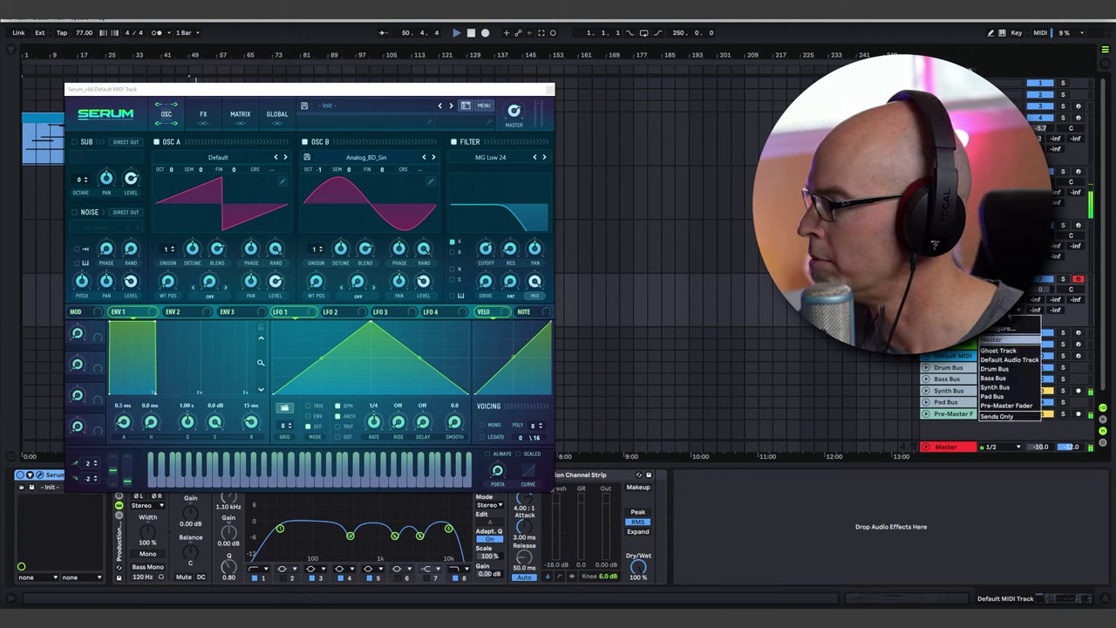
{"action": "left_click", "coordinate": [1002, 377]}
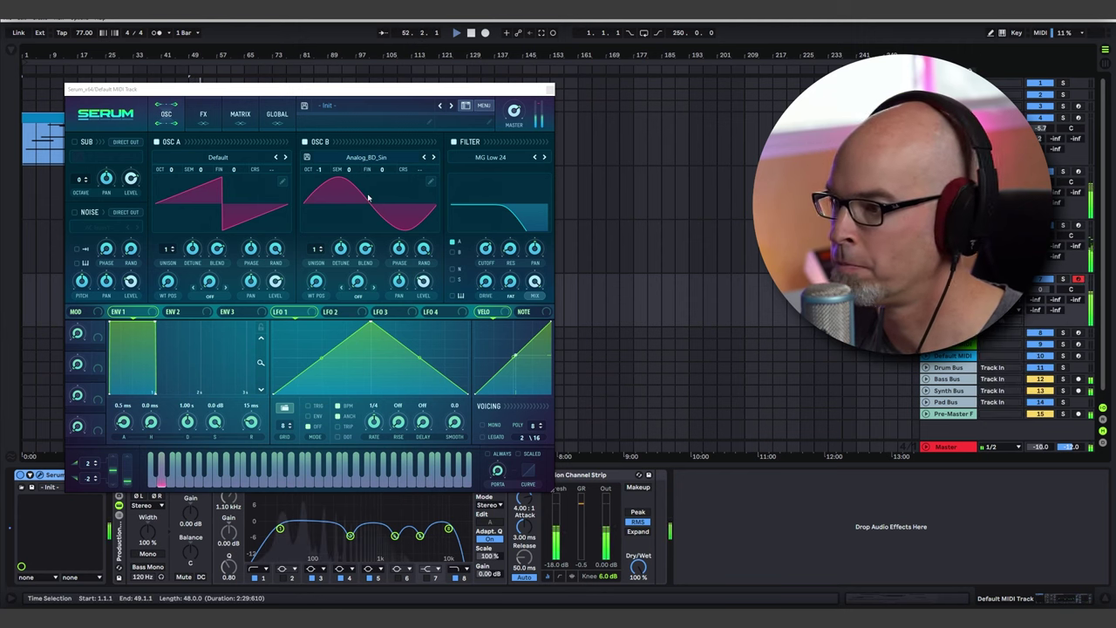
Step: Enable Serum's sub oscillator at octave -1 and set the track's Utility gain to -6.67 dB
{"action": "left_click", "coordinate": [75, 142]}
{"action": "left_click_drag", "start_coordinate": [81, 179], "coordinate": [133, 206]}
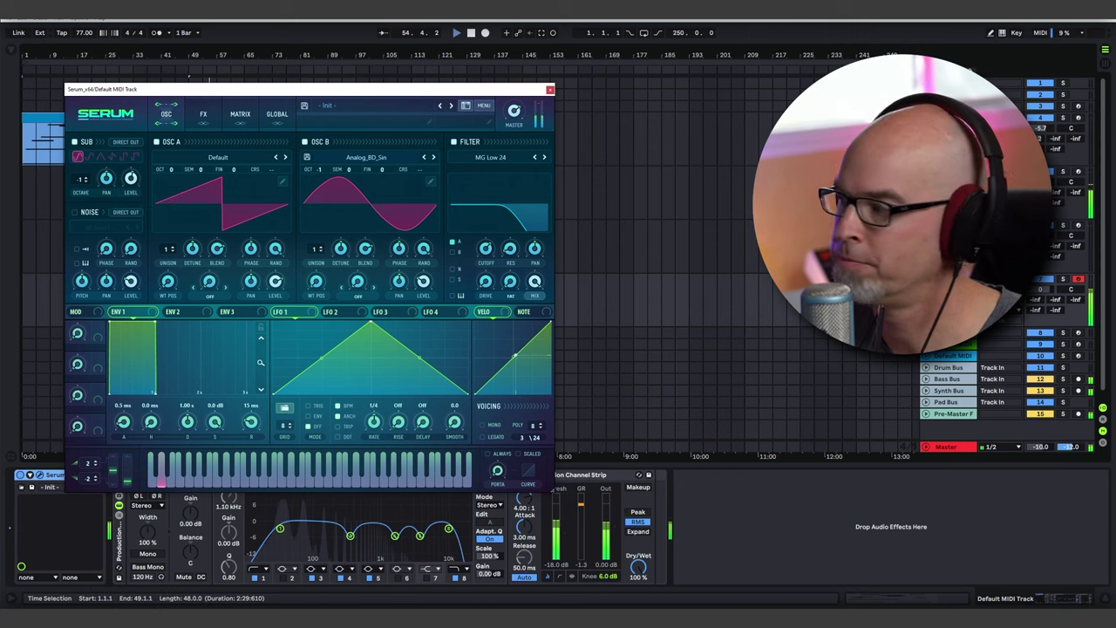
{"action": "left_click", "coordinate": [693, 359]}
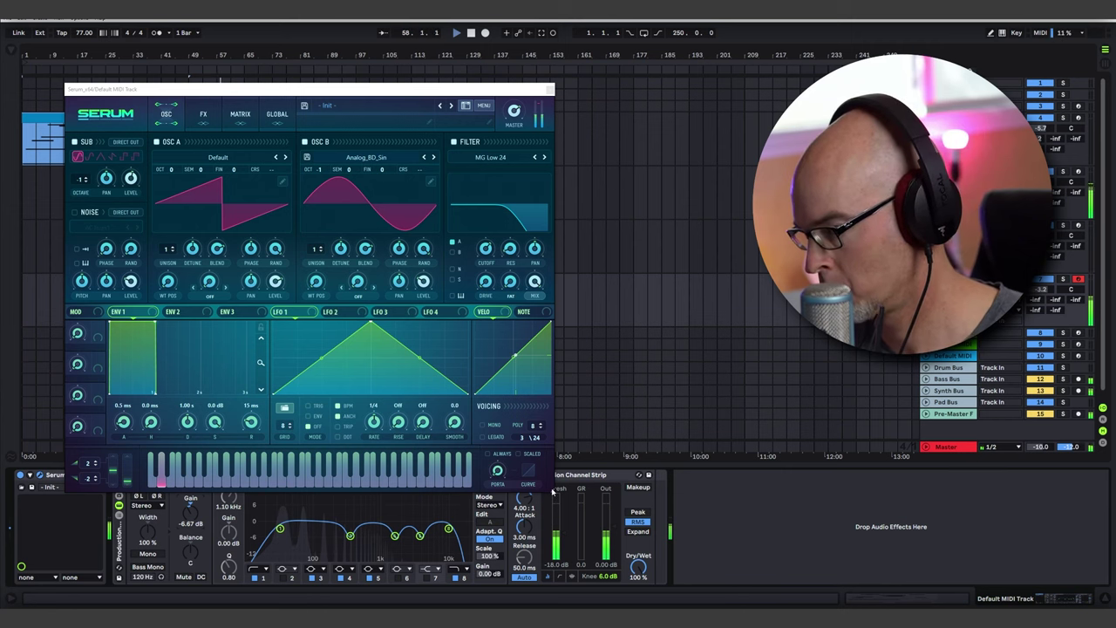
Step: Shape Serum's ENV 1 with attack 3.57 s, decay 2.79 s, sustain -3.6 dB and release 4.96 s
{"action": "left_click", "coordinate": [123, 422]}
{"action": "left_click_drag", "start_coordinate": [123, 422], "coordinate": [151, 371]}
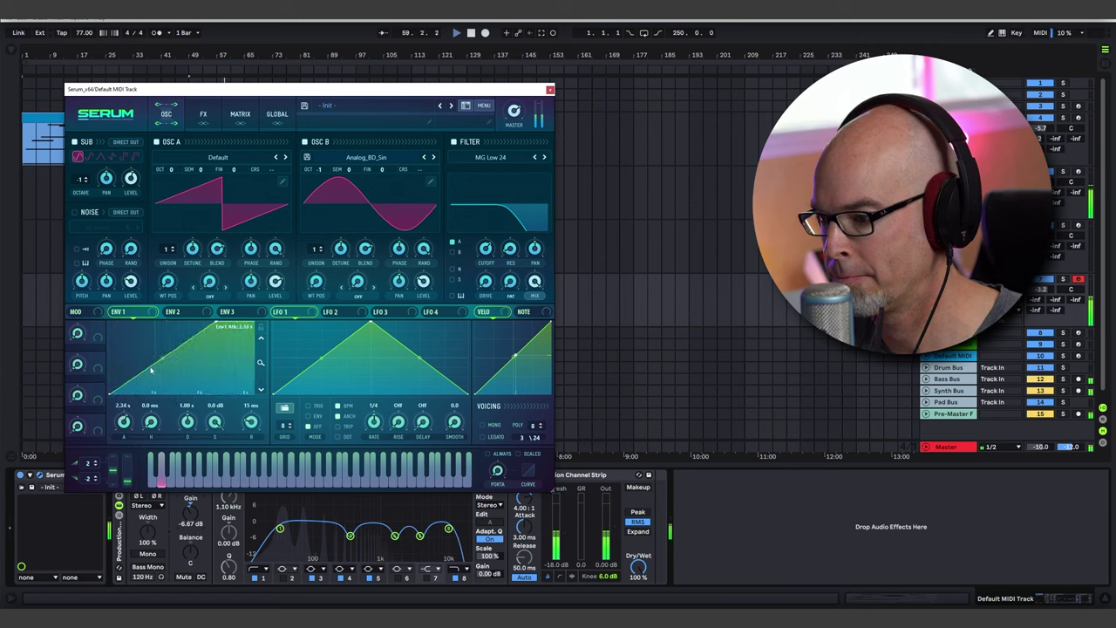
{"action": "left_click_drag", "start_coordinate": [250, 422], "coordinate": [263, 386]}
{"action": "left_click_drag", "start_coordinate": [215, 422], "coordinate": [212, 445]}
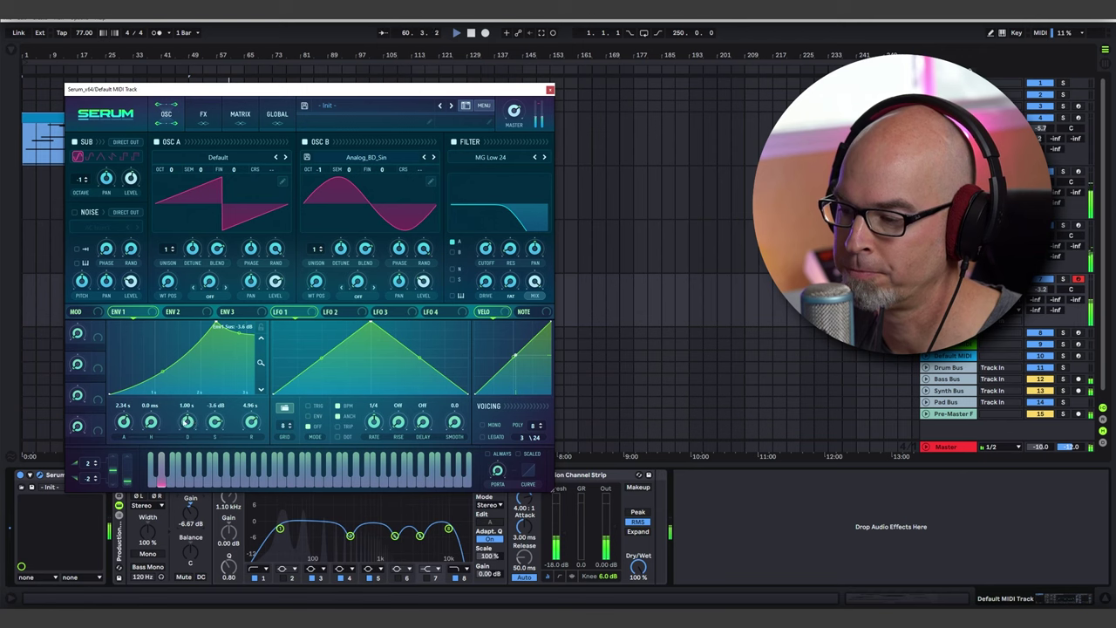
{"action": "left_click_drag", "start_coordinate": [123, 422], "coordinate": [123, 410]}
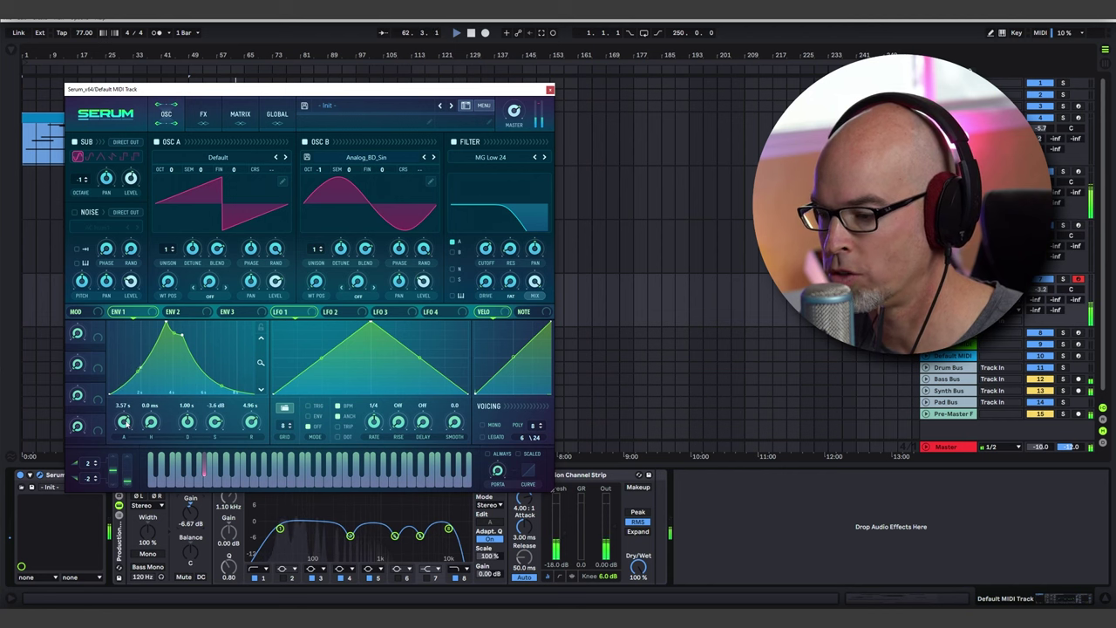
{"action": "left_click_drag", "start_coordinate": [186, 424], "coordinate": [219, 391]}
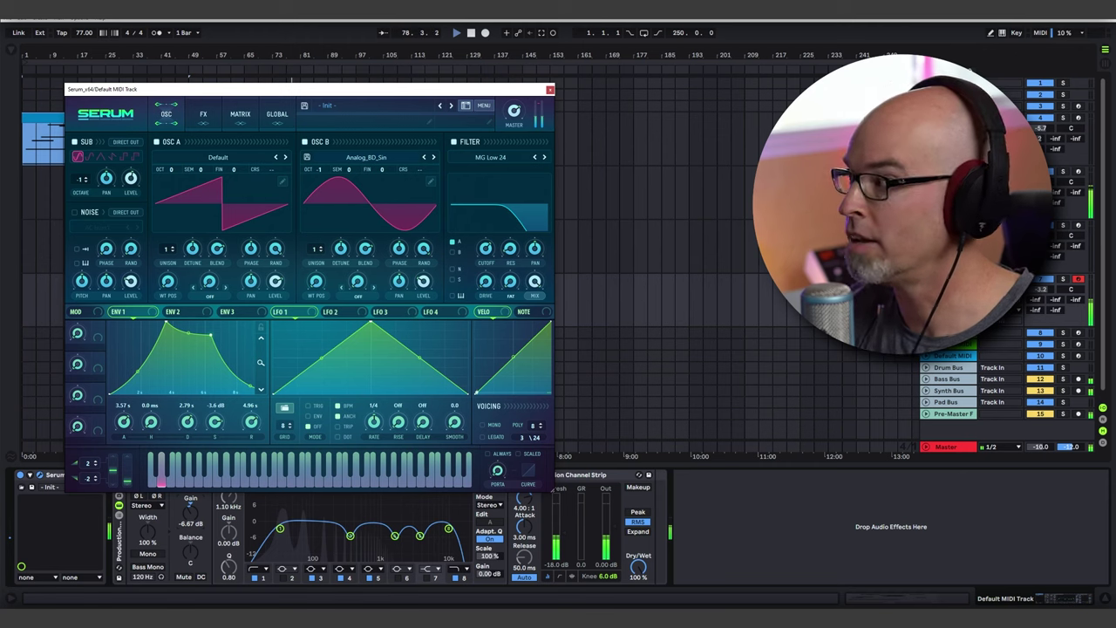
Step: Examine the ValhallaRoom reverb settings on return D in Session View, enlarging its window, and close it
{"action": "left_click", "coordinate": [1105, 66]}
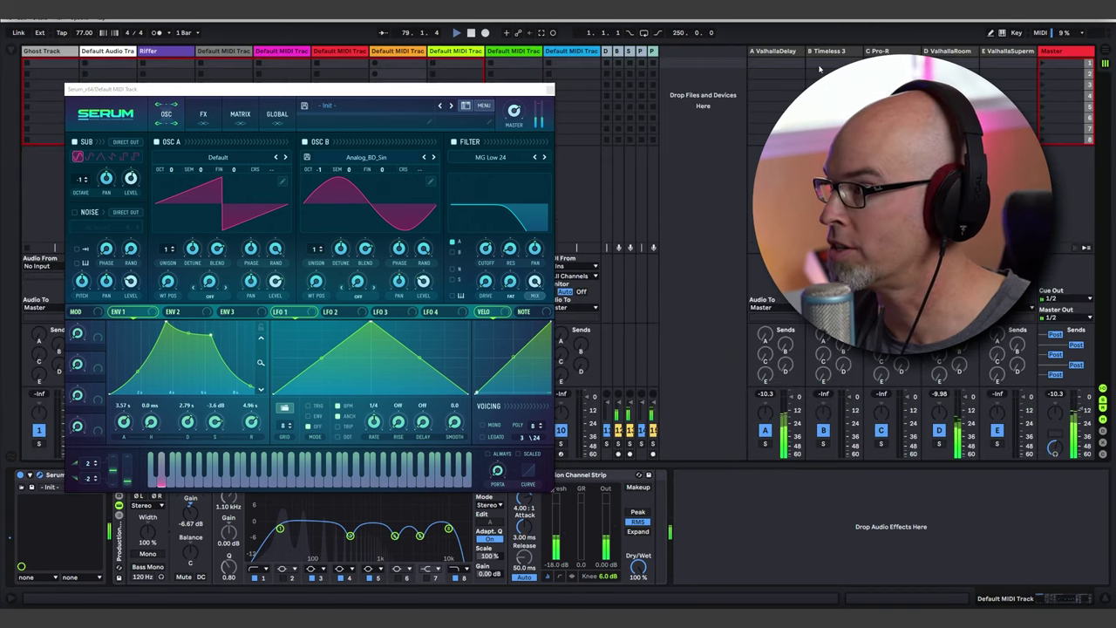
{"action": "left_click", "coordinate": [944, 50]}
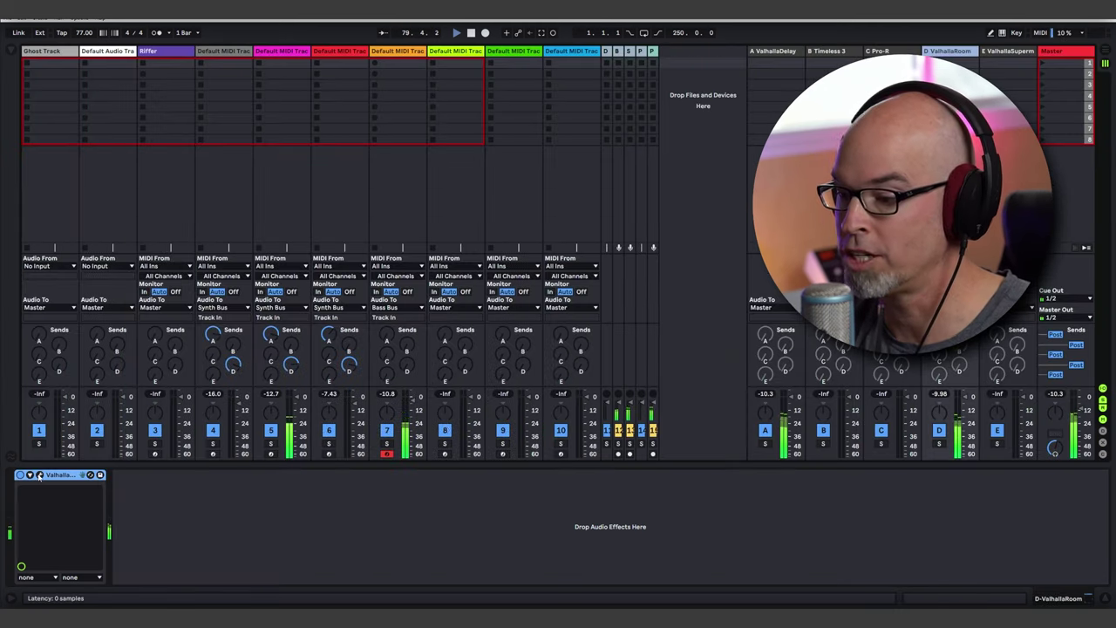
{"action": "left_click_drag", "start_coordinate": [345, 252], "coordinate": [514, 364]}
{"action": "left_click_drag", "start_coordinate": [339, 50], "coordinate": [457, 156]}
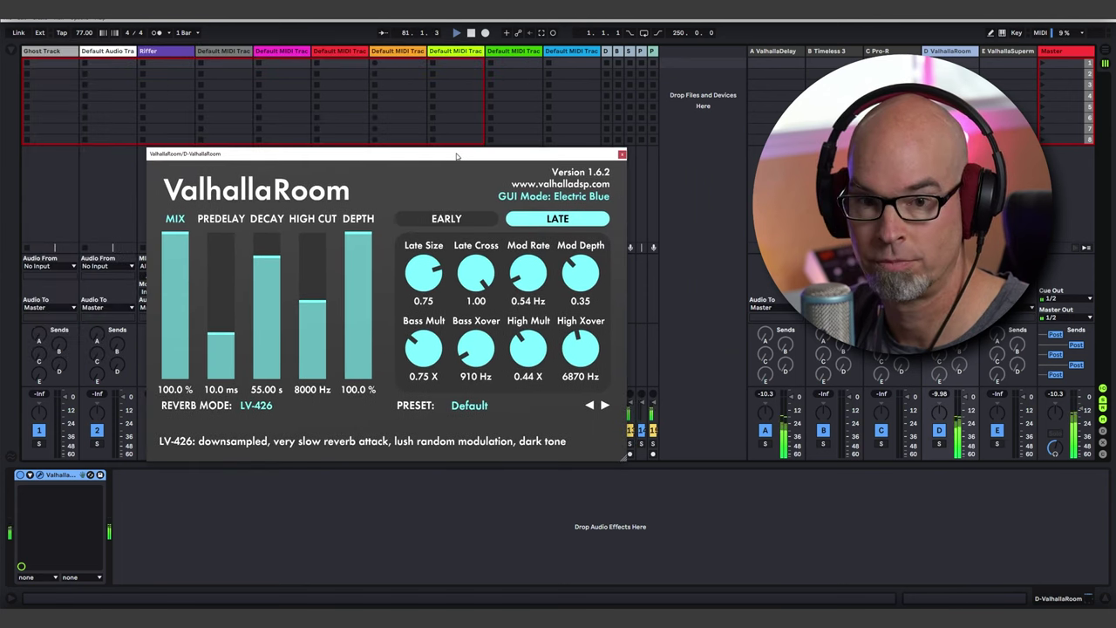
{"action": "left_click", "coordinate": [622, 155]}
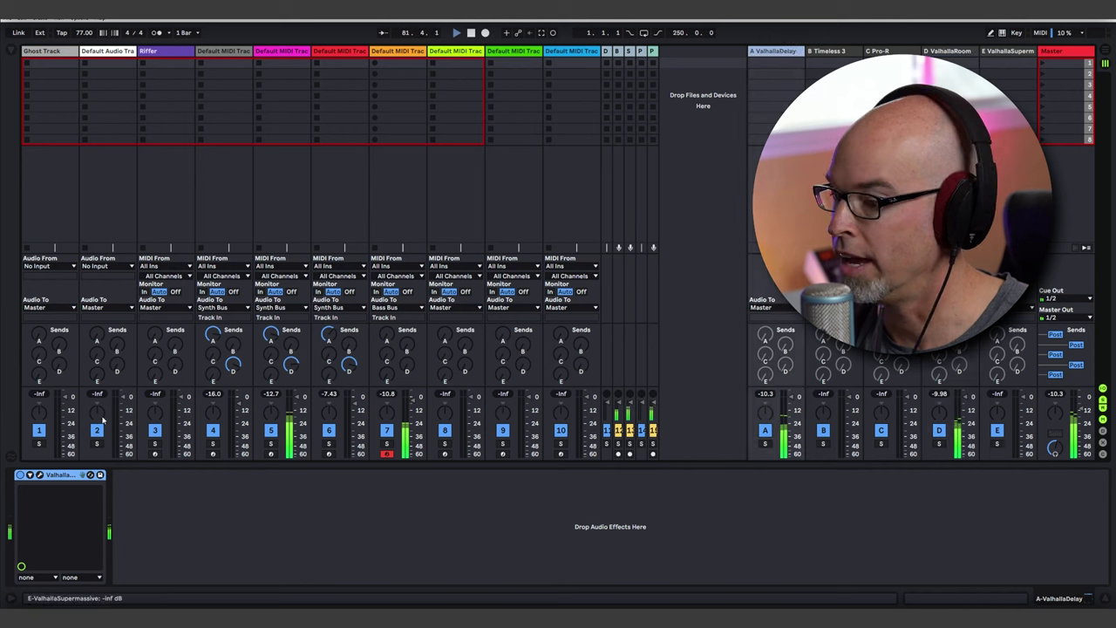
Step: Examine the ValhallaDelay settings on return A in an enlarged window, close it and return to Arrangement View
{"action": "left_click", "coordinate": [39, 474]}
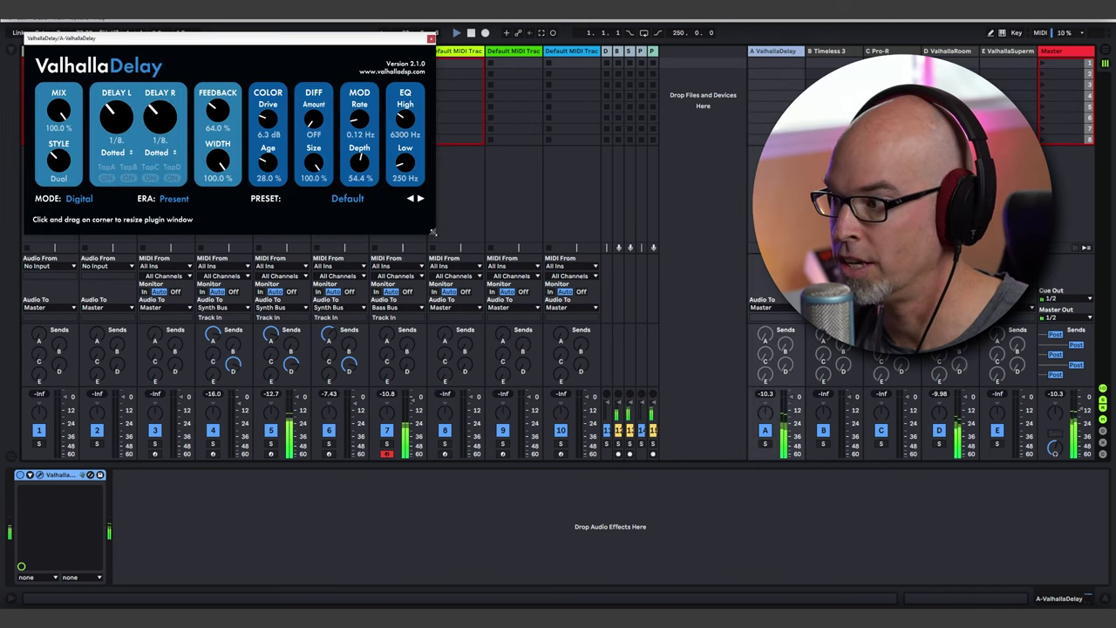
{"action": "left_click_drag", "start_coordinate": [437, 236], "coordinate": [646, 400]}
{"action": "left_click_drag", "start_coordinate": [276, 48], "coordinate": [285, 140]}
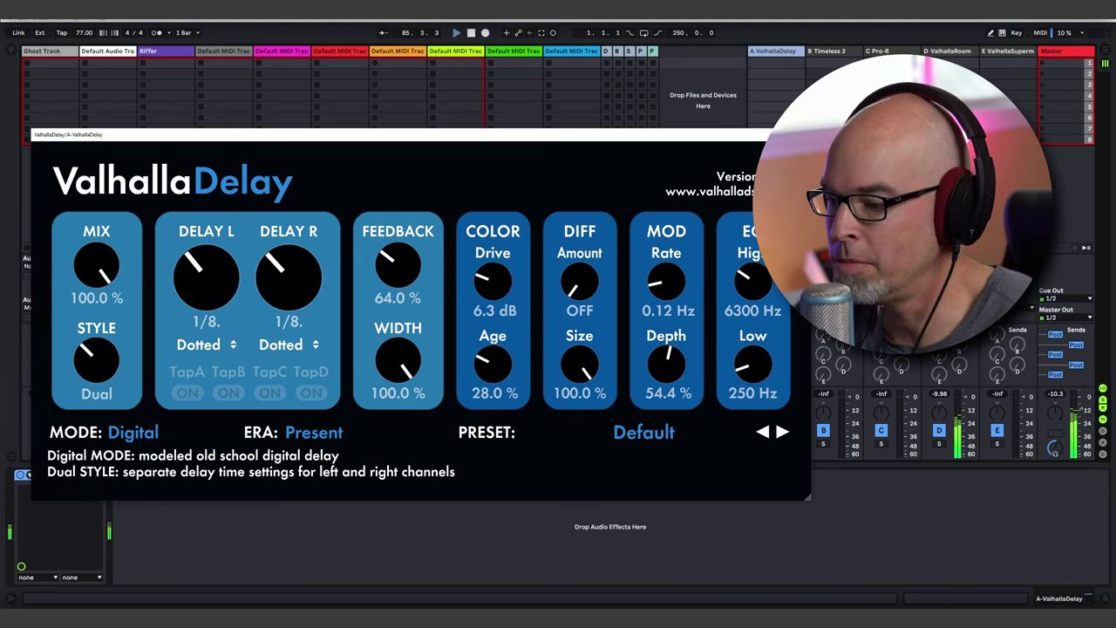
{"action": "key", "text": "ctrl+alt+p"}
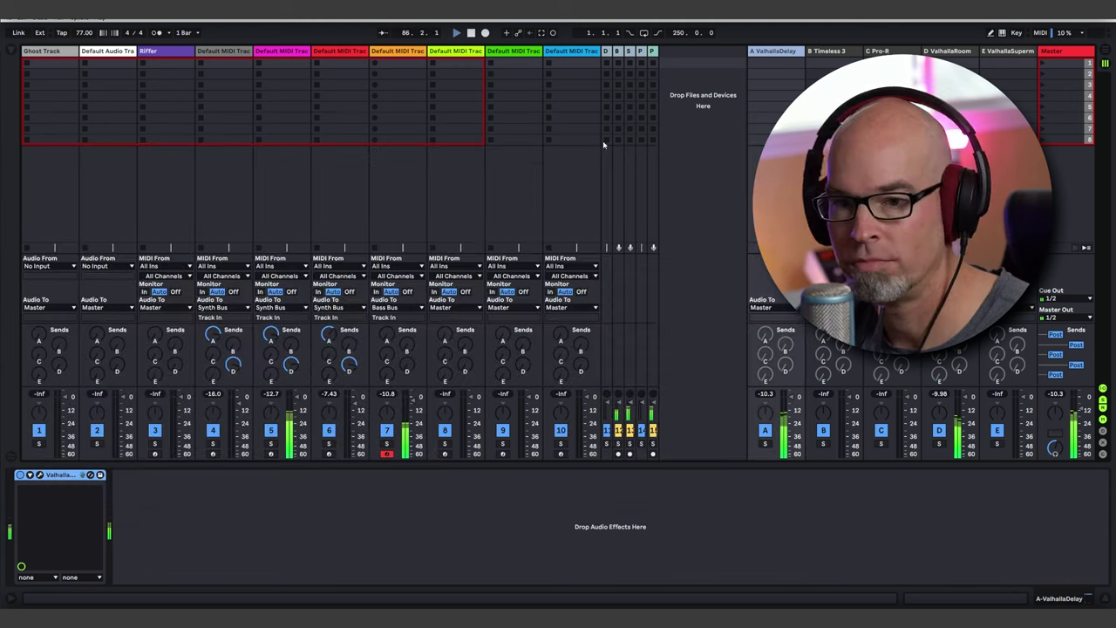
{"action": "left_click", "coordinate": [1103, 50]}
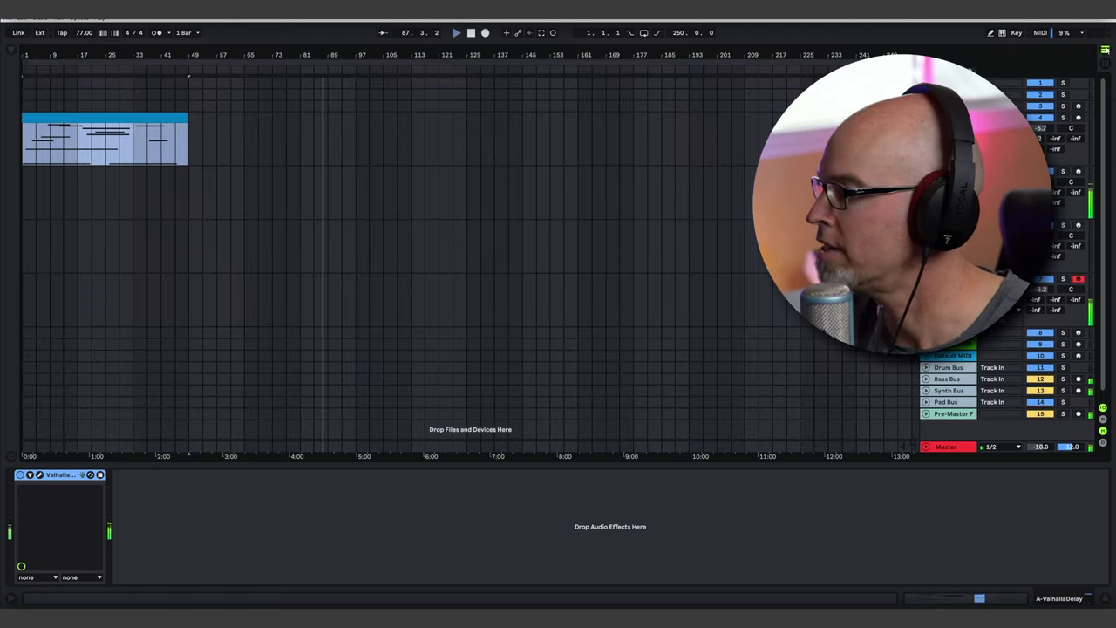
Step: Move Serum's window out of the way and copy the pad clip to bar 97 on the same track
{"action": "left_click", "coordinate": [104, 140]}
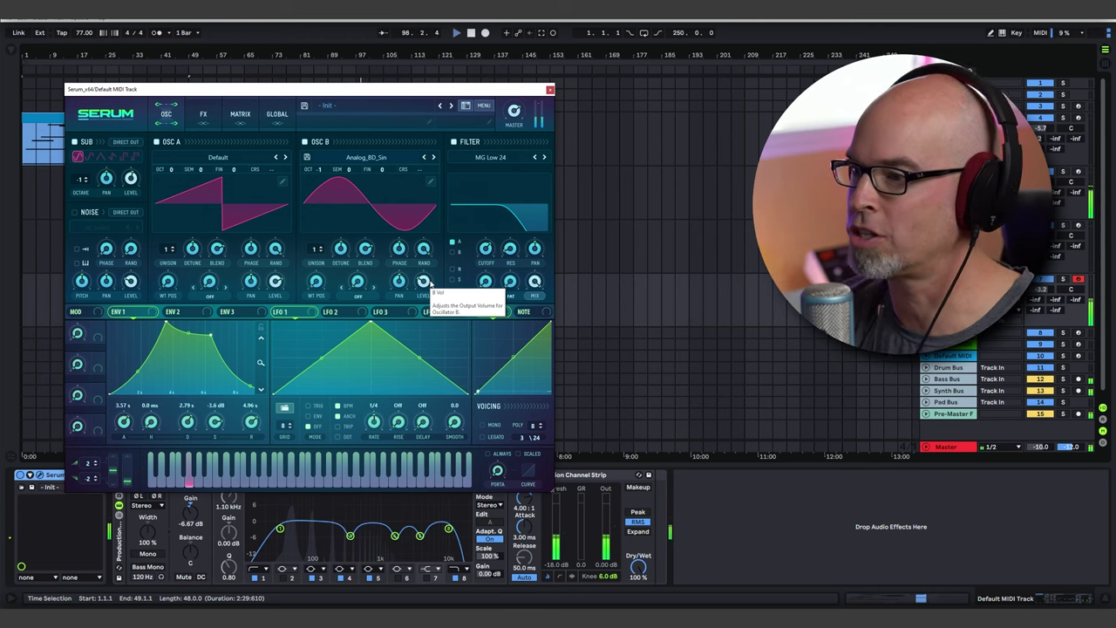
{"action": "left_click_drag", "start_coordinate": [421, 83], "coordinate": [536, 230]}
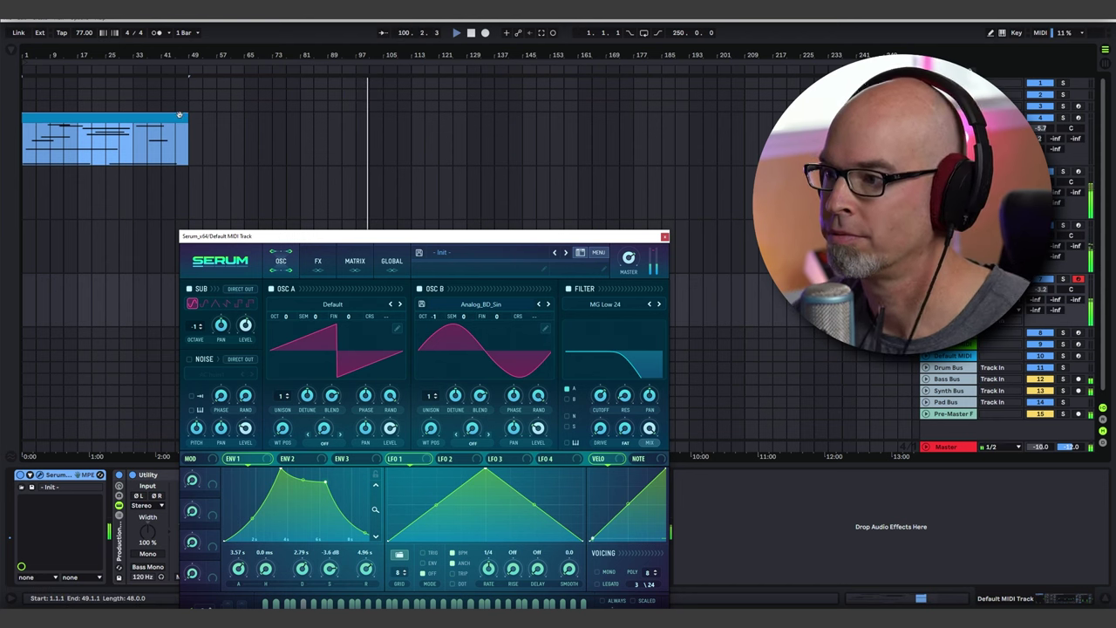
{"action": "left_click_drag", "start_coordinate": [172, 115], "coordinate": [512, 124]}
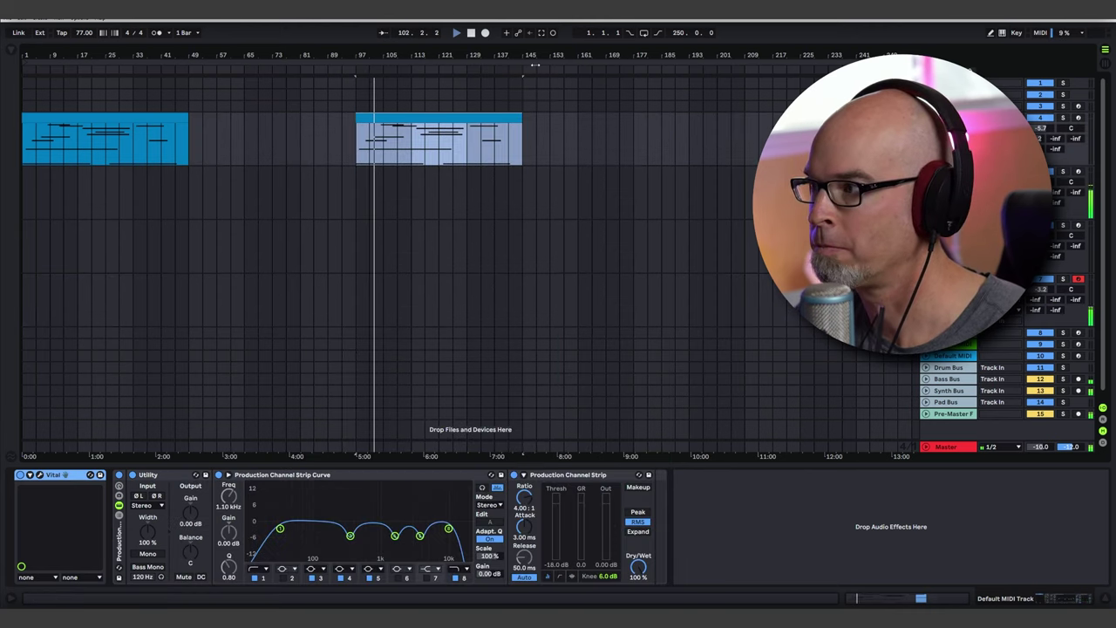
Step: Set the arrangement loop to start at bar 97 with a length of 48 bars and turn looping on
{"action": "left_click_drag", "start_coordinate": [24, 96], "coordinate": [523, 98]}
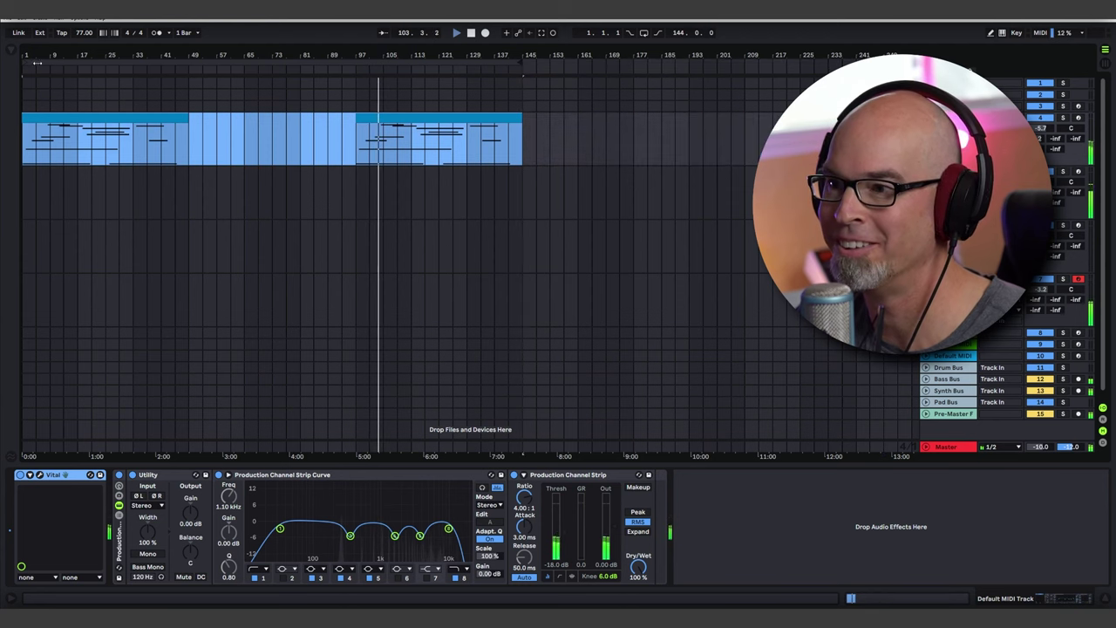
{"action": "left_click_drag", "start_coordinate": [24, 73], "coordinate": [356, 75]}
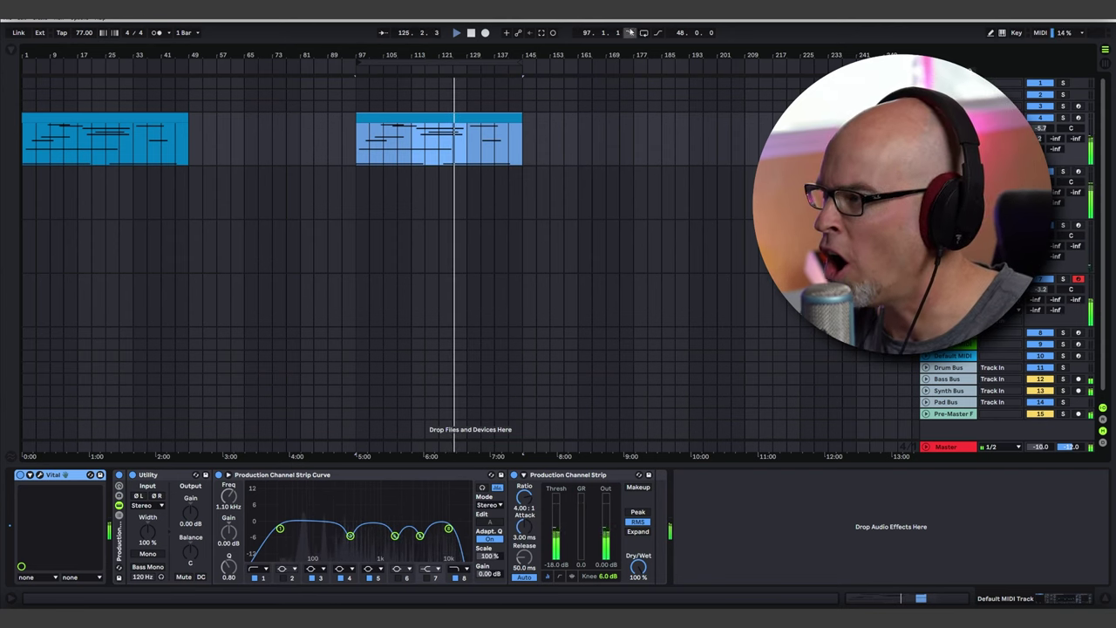
{"action": "left_click", "coordinate": [643, 33]}
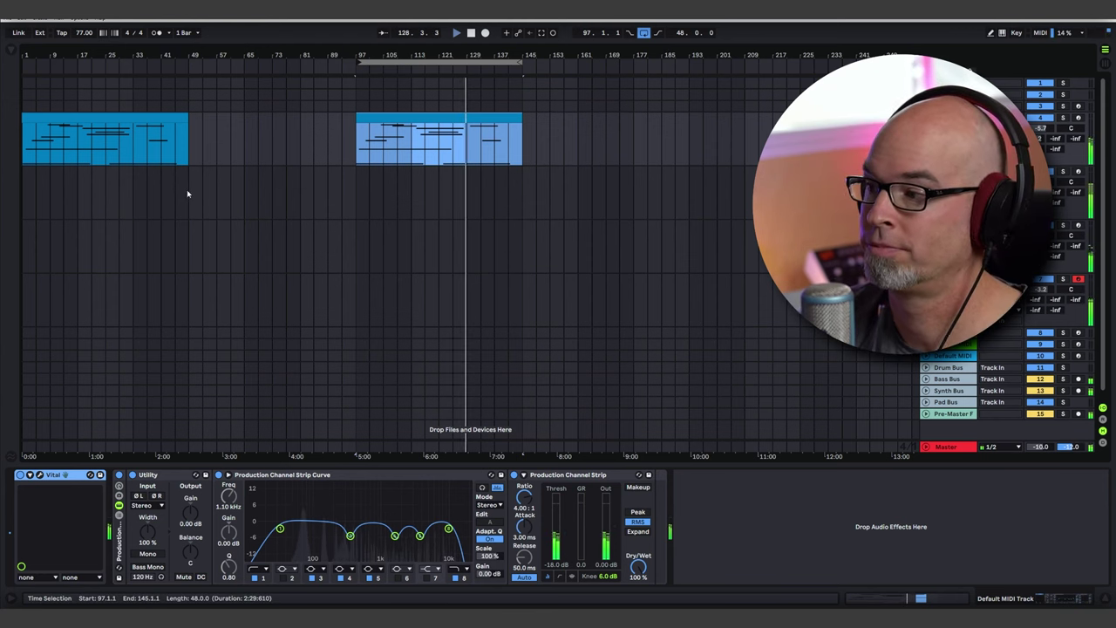
Step: Select the range from bar 49 to bar 129 on the Stepic-driven Serum track below the pad
{"action": "left_click_drag", "start_coordinate": [187, 195], "coordinate": [470, 204]}
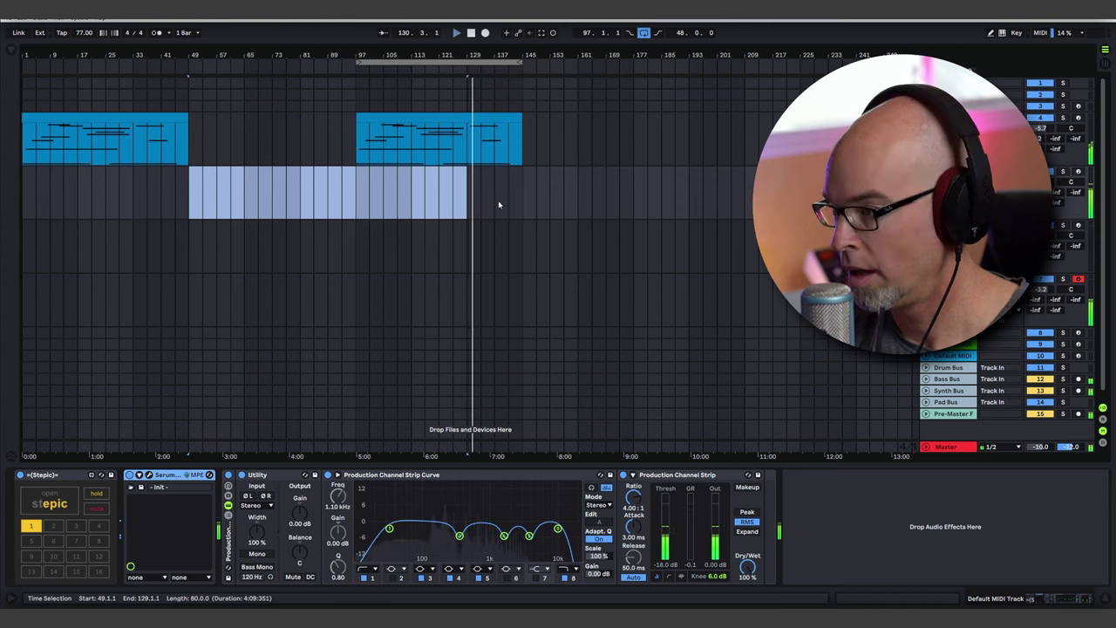